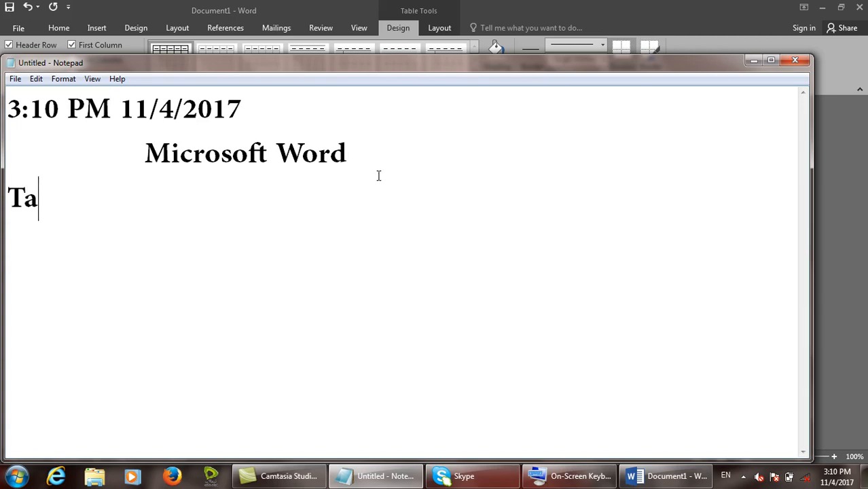
Complete the Notepad heading as "Table (Design)" and switch to the Word document containing the table
type("ign)")
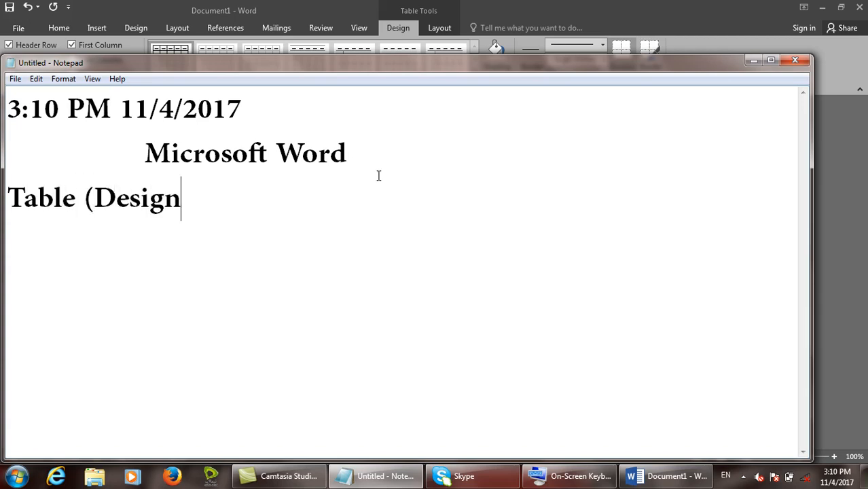
left_click(752, 65)
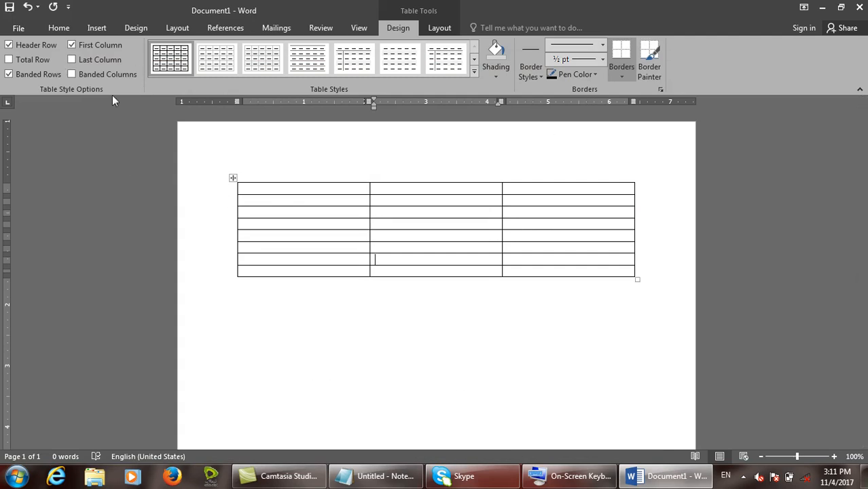
left_click(473, 77)
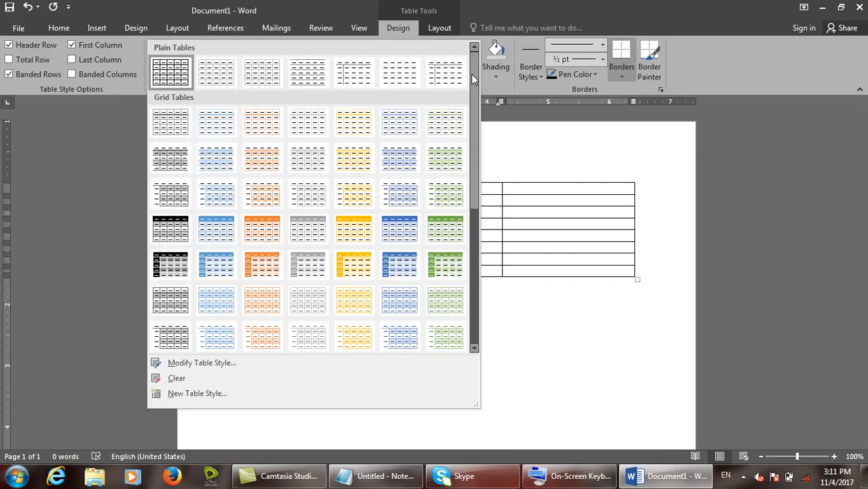
left_click(631, 222)
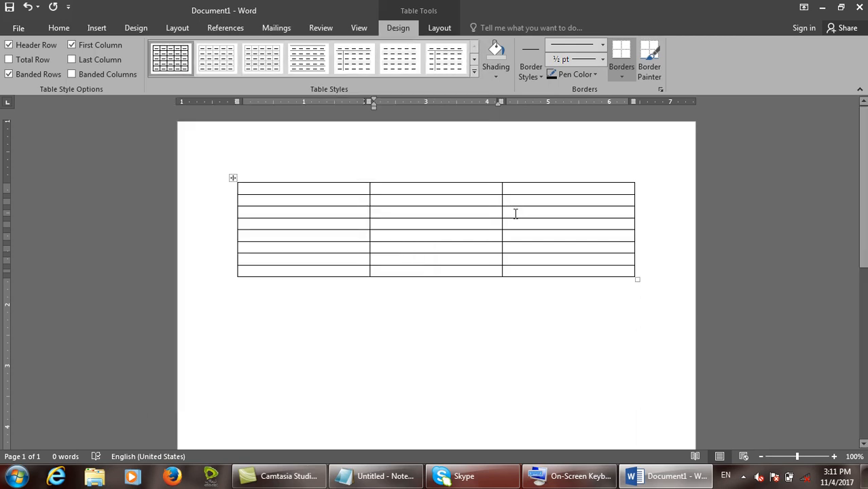
mouse_move(1, 29)
left_mouse_down()
mouse_move(115, 89)
mouse_move(157, 98)
mouse_move(150, 96)
left_mouse_up()
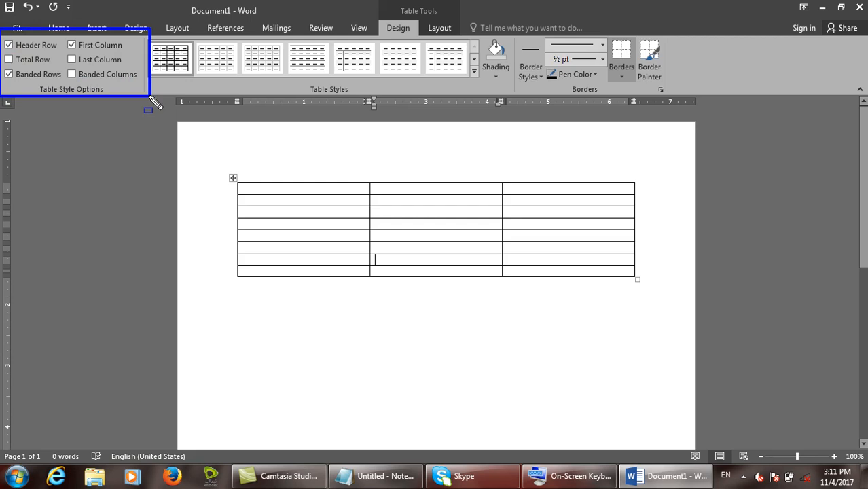
left_click_drag(2, 38, 67, 52)
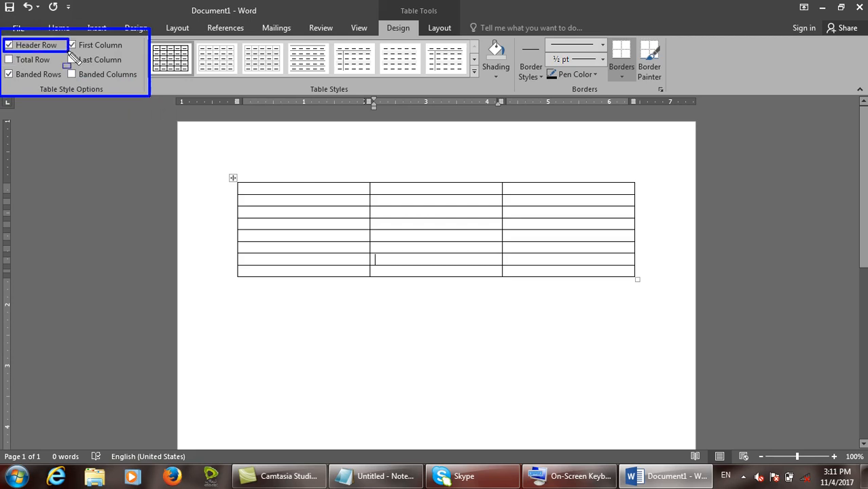
key("Escape")
key("ctrl+shift+d")
mouse_move(235, 180)
left_mouse_down()
mouse_move(645, 202)
mouse_move(638, 198)
left_mouse_up()
key("Escape")
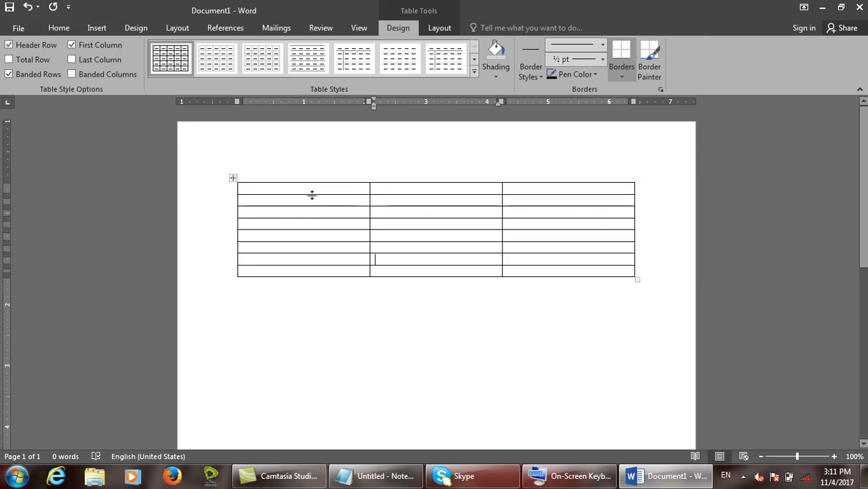
Enter the headings "Name", "Fa/Name" and "Class" in the table's first row
type("Name")
key("Tab")
type("F")
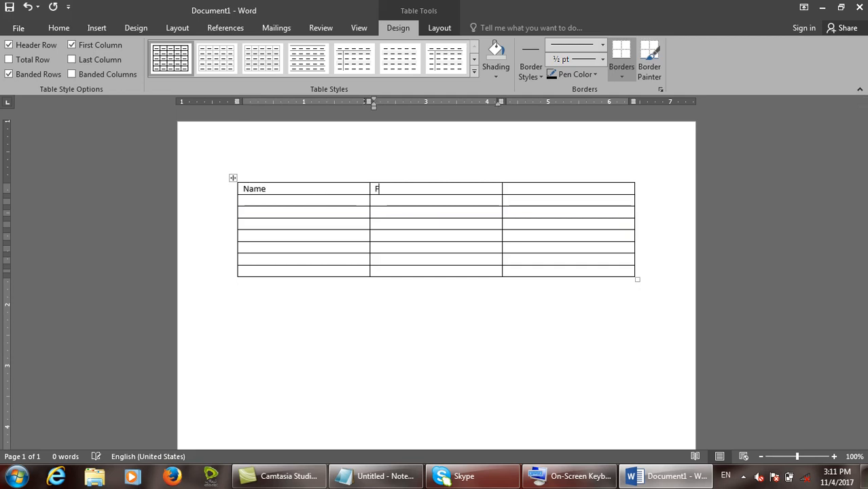
type("a/Name")
key("Tab")
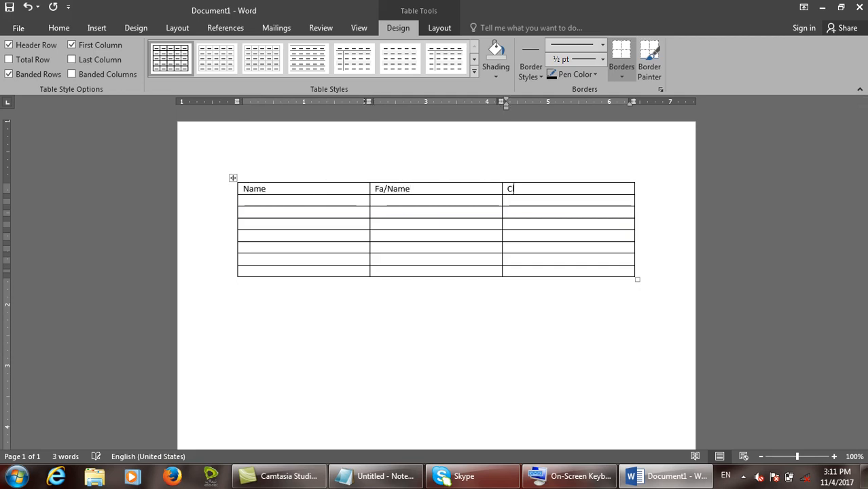
type("Class")
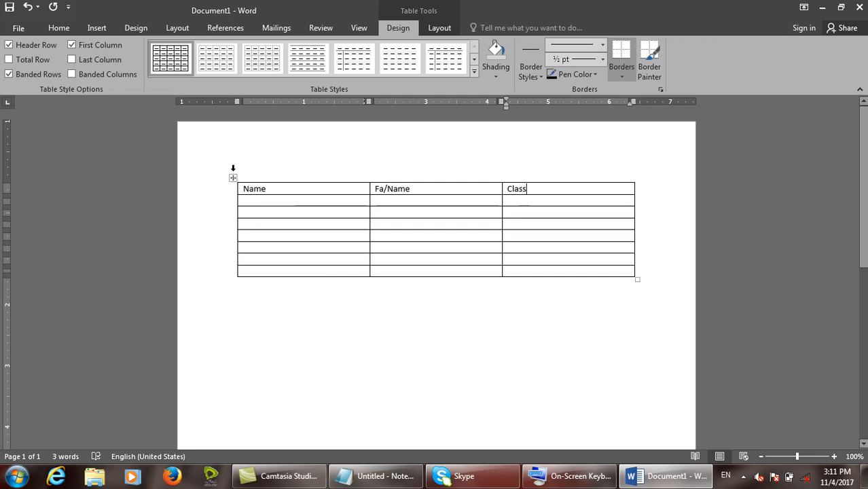
Apply the black List Tables style with a solid header row to the whole table
left_click(232, 178)
left_click(474, 71)
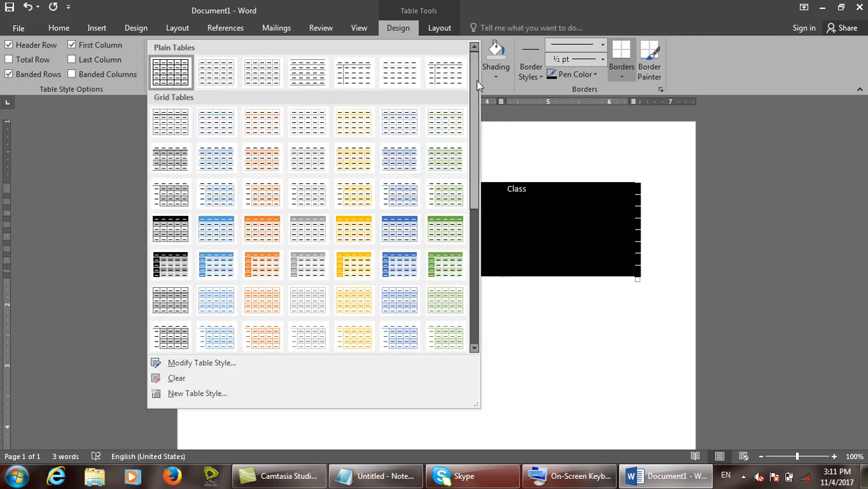
scroll(477, 204, "down", 5)
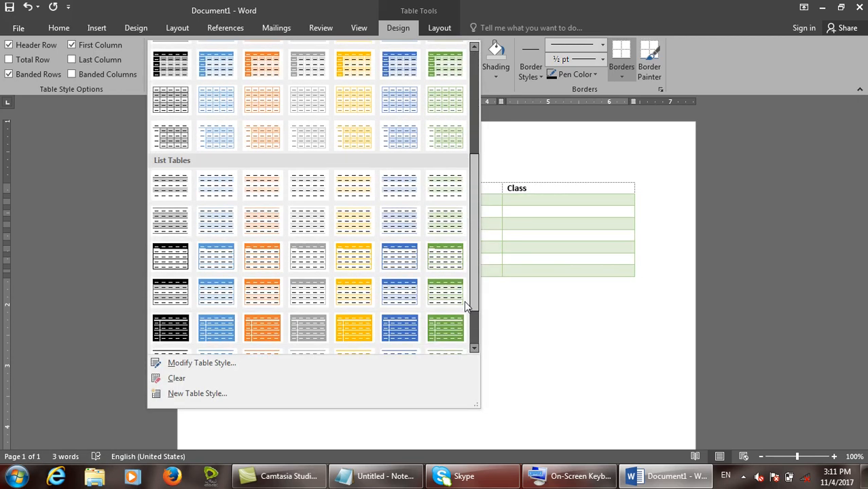
left_click(163, 211)
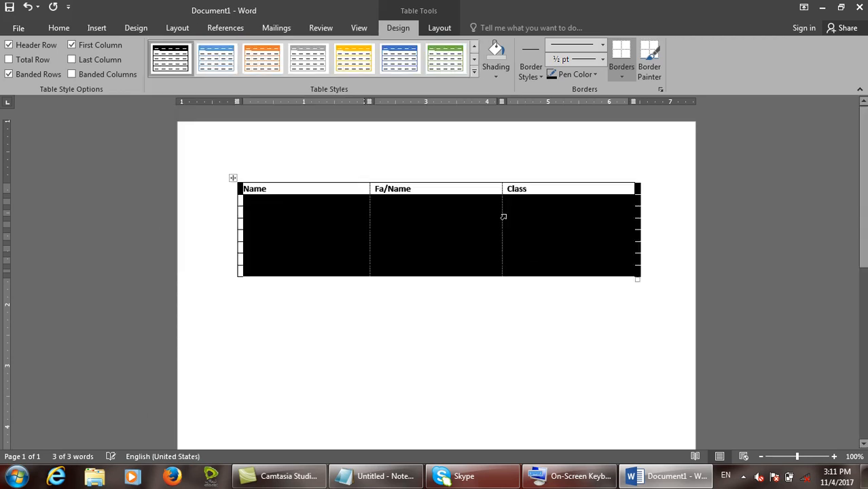
left_click(525, 211)
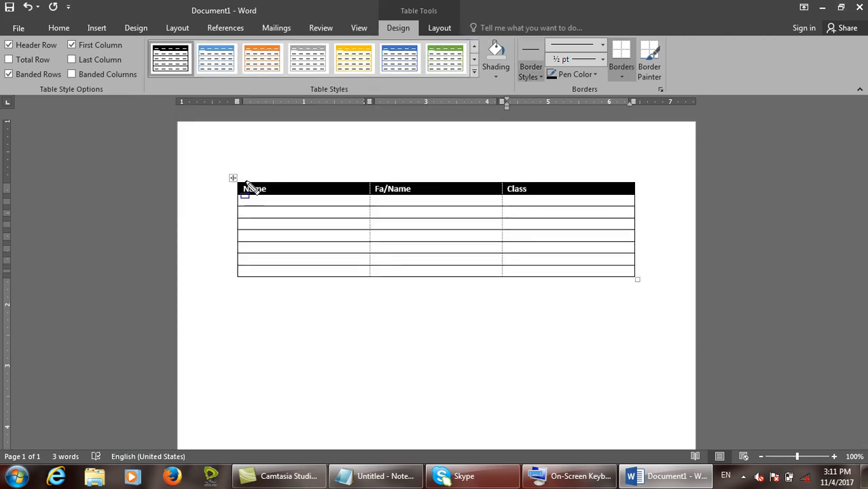
left_click_drag(241, 189, 639, 199)
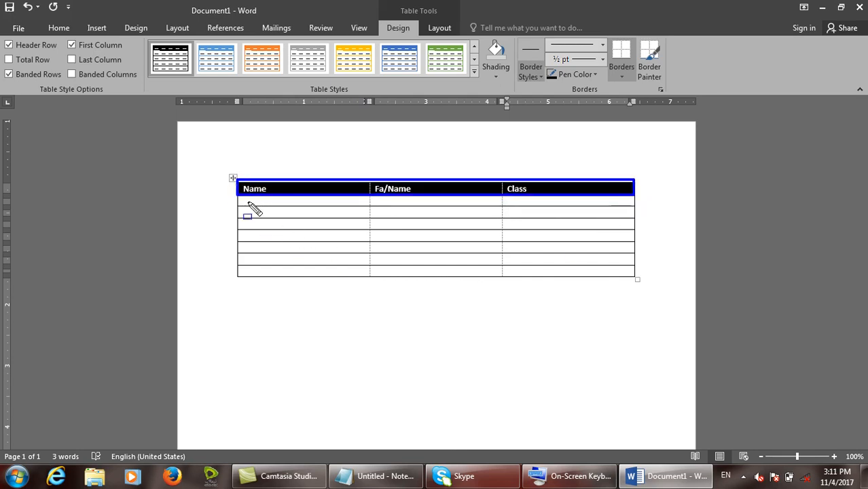
mouse_move(273, 202)
left_mouse_down()
mouse_move(606, 253)
mouse_move(633, 279)
left_mouse_up()
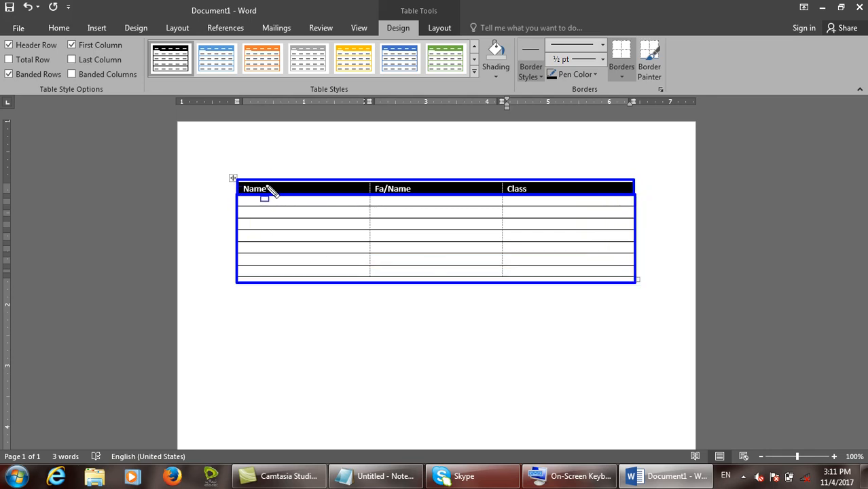
key("ctrl+z")
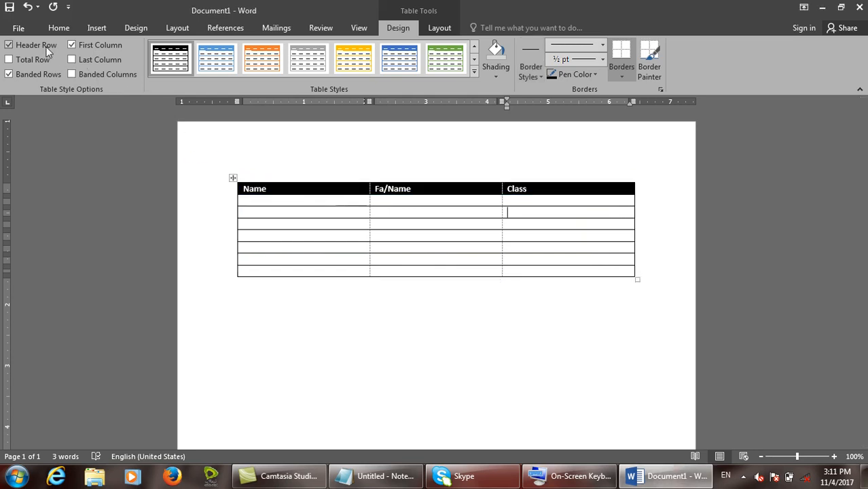
Turn the table's Header Row option off and back on twice to compare the heading formatting
left_click(46, 48)
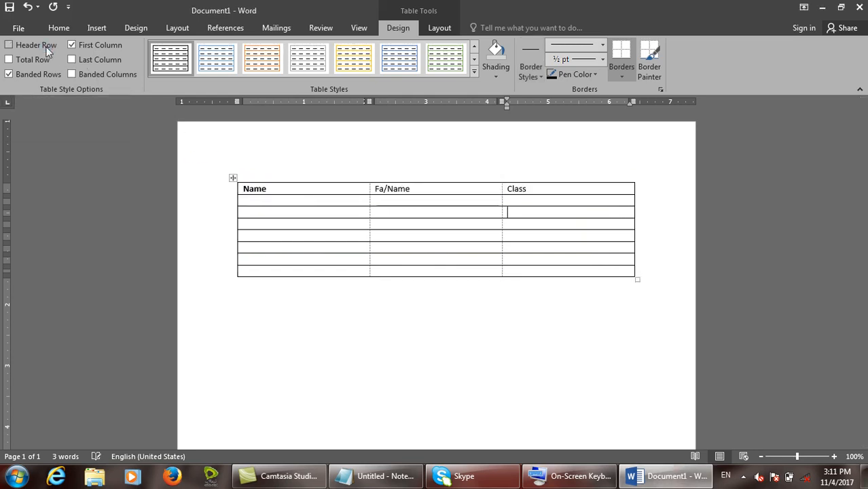
left_click(46, 48)
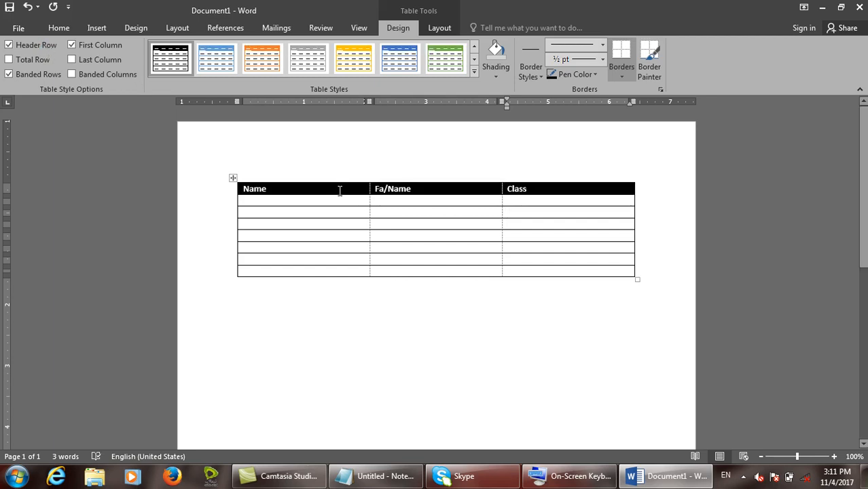
left_click(52, 47)
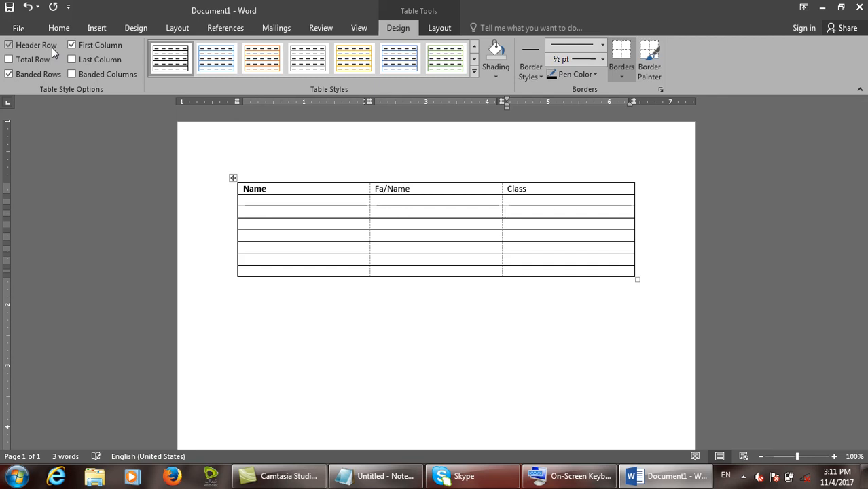
left_click(52, 47)
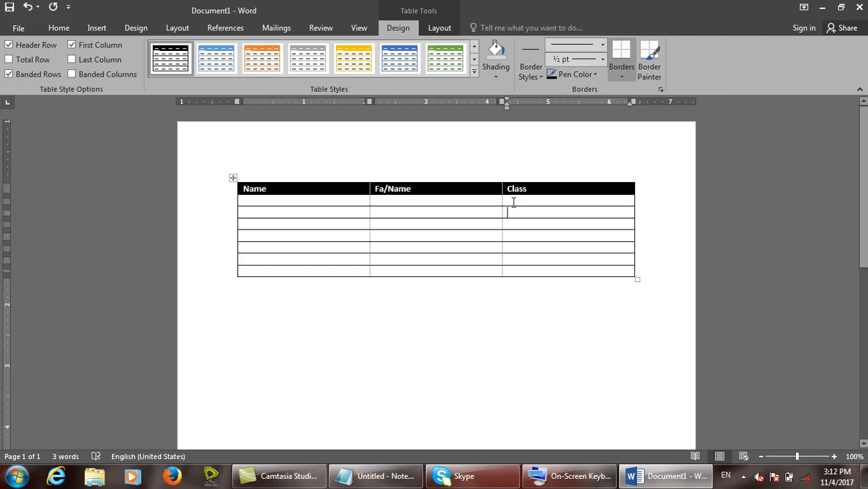
Insert a column to the right of the Class column and enter "Fee" as its heading
left_click(439, 28)
left_click(289, 68)
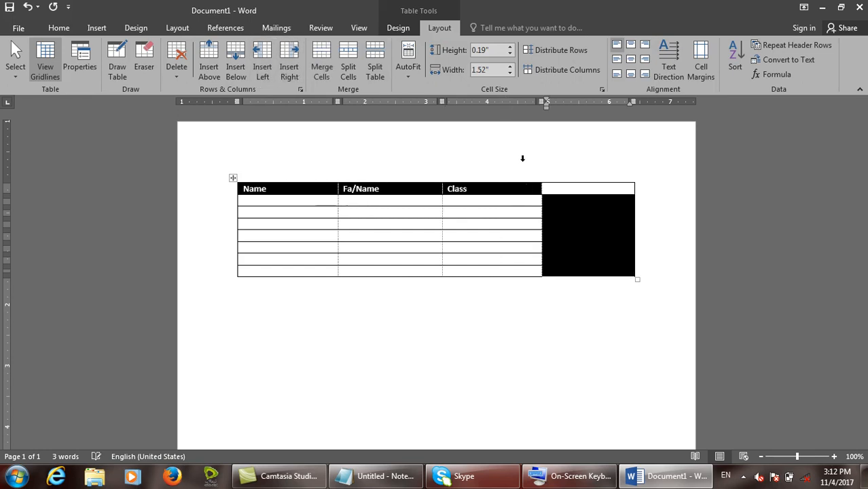
left_click(577, 190)
type("Fee")
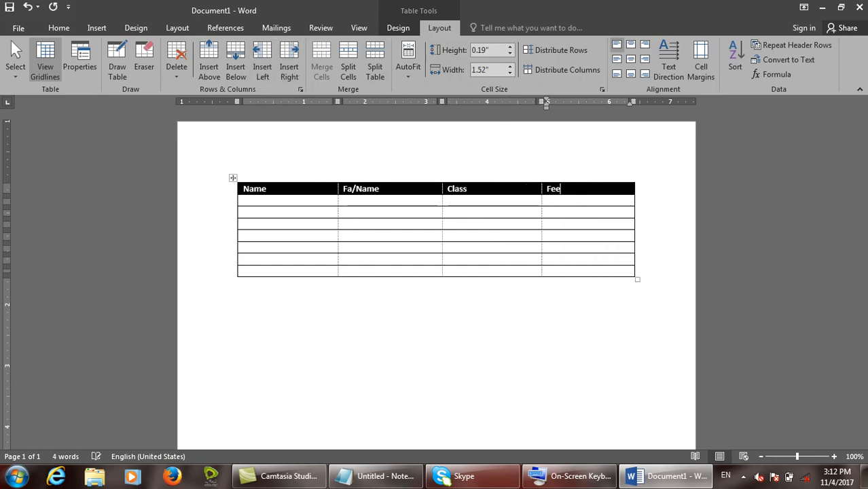
Fill the Fee column with 900, 400, 500, 300, 400 and 500, leaving the last row empty
key("Down")
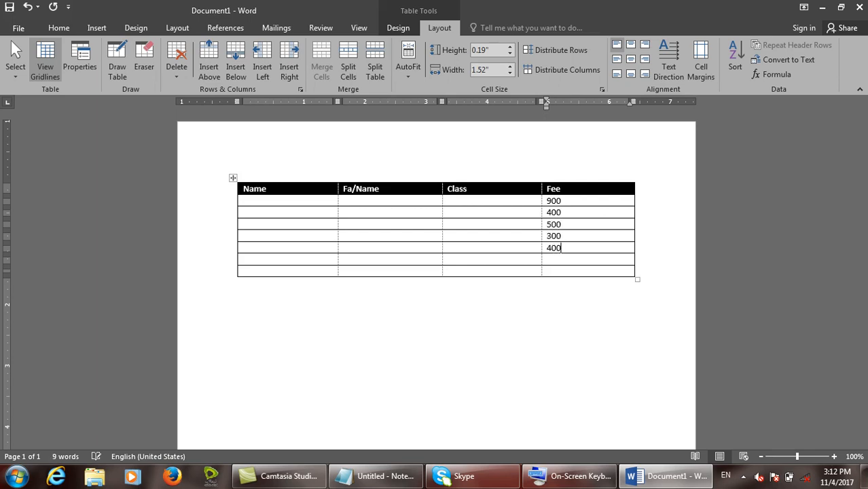
type("0")
key("Down")
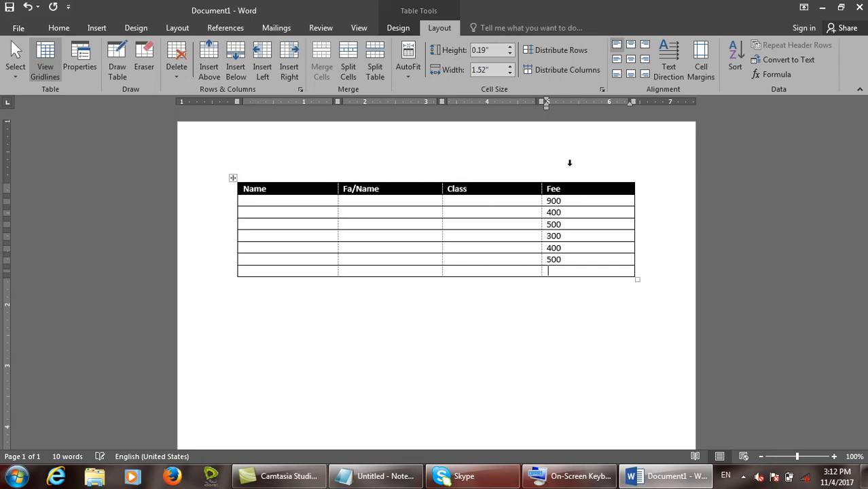
type("4")
key("BackSpace")
Enable the table's Total Row option and apply the green Grid Tables style with solid header row, first column and total row
left_click(398, 27)
left_click(35, 62)
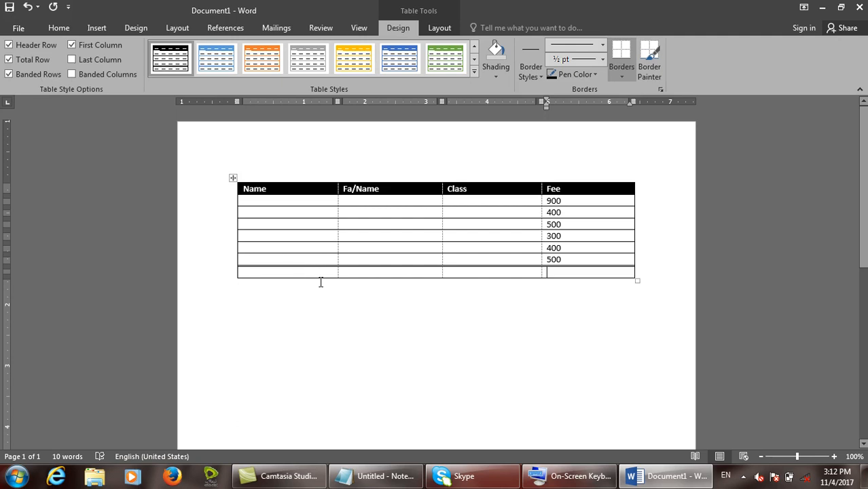
left_click(232, 176)
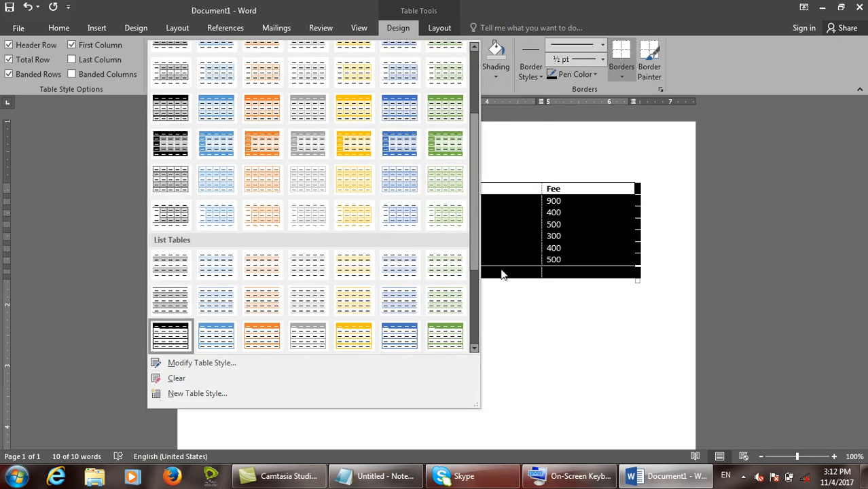
scroll(474, 275, "up", 2)
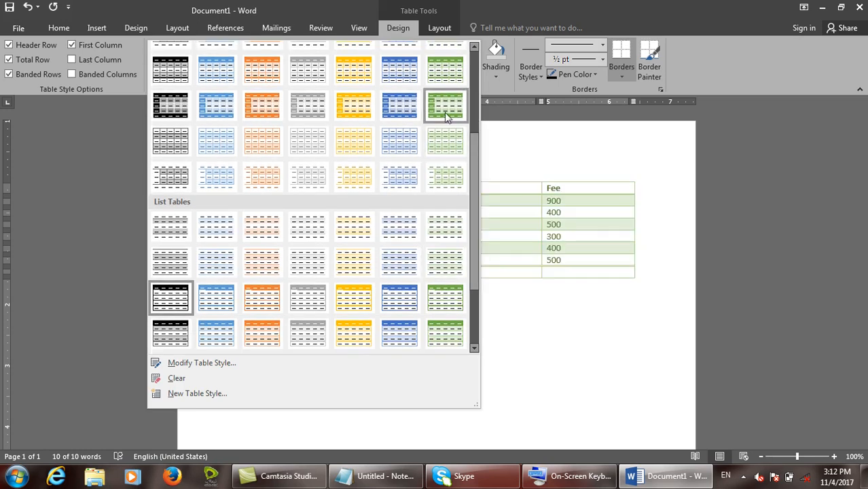
left_click(444, 112)
left_click(564, 262)
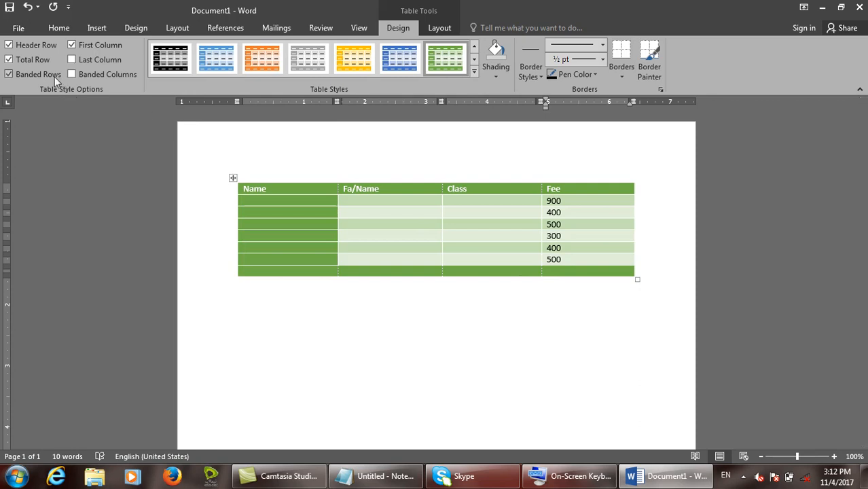
key("ctrl+shift+d")
mouse_move(238, 263)
left_mouse_down()
mouse_move(427, 286)
mouse_move(665, 283)
mouse_move(636, 279)
left_mouse_up()
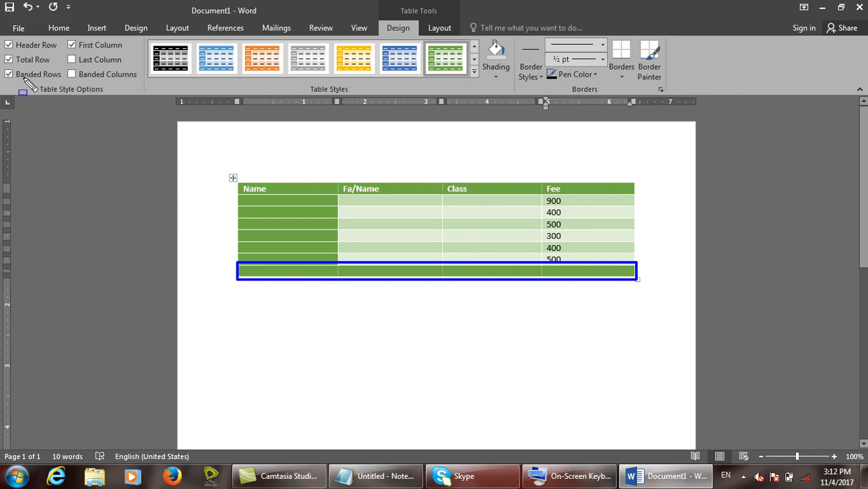
left_click_drag(239, 192, 481, 219)
mouse_move(542, 226)
left_mouse_down()
mouse_move(639, 209)
mouse_move(635, 204)
left_mouse_up()
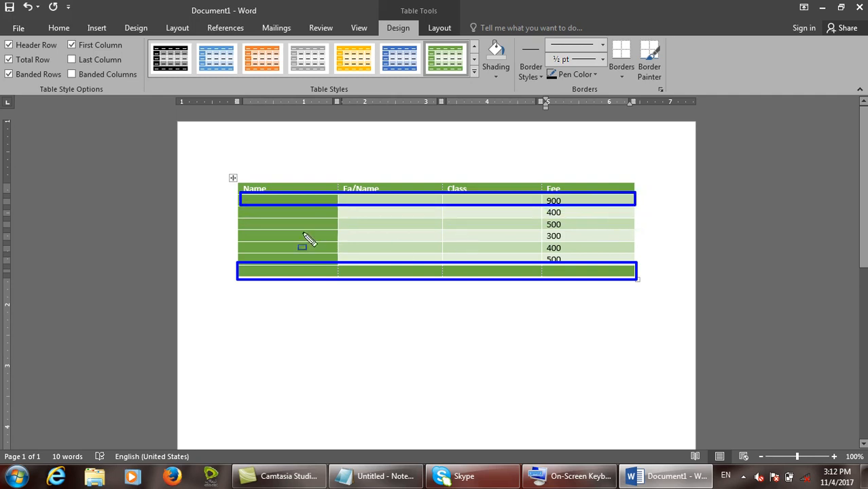
left_click_drag(236, 217, 634, 231)
mouse_move(239, 242)
left_mouse_down()
mouse_move(664, 290)
mouse_move(632, 264)
mouse_move(635, 257)
left_mouse_up()
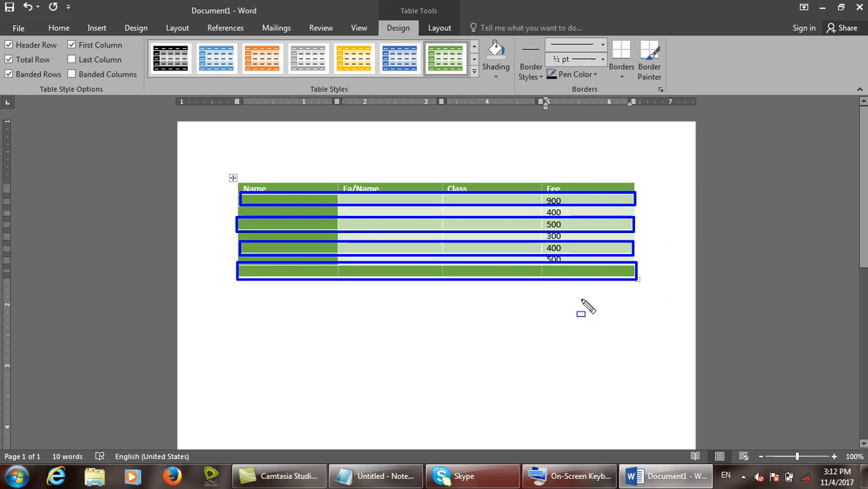
key("Escape")
Turn the table's Banded Rows option off and back on to compare the row shading
left_click(477, 200)
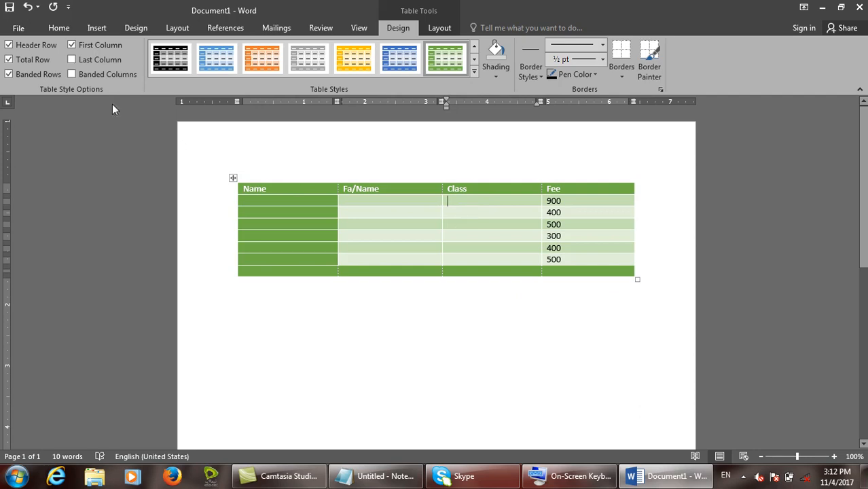
left_click(8, 74)
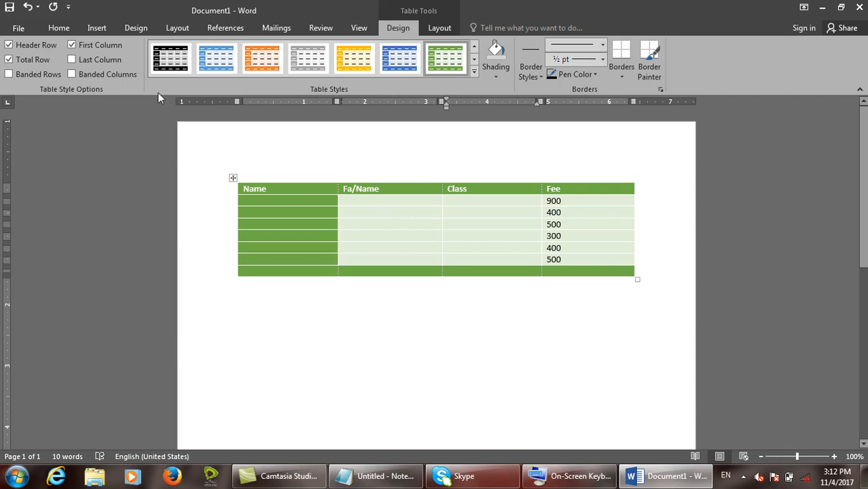
left_click(51, 76)
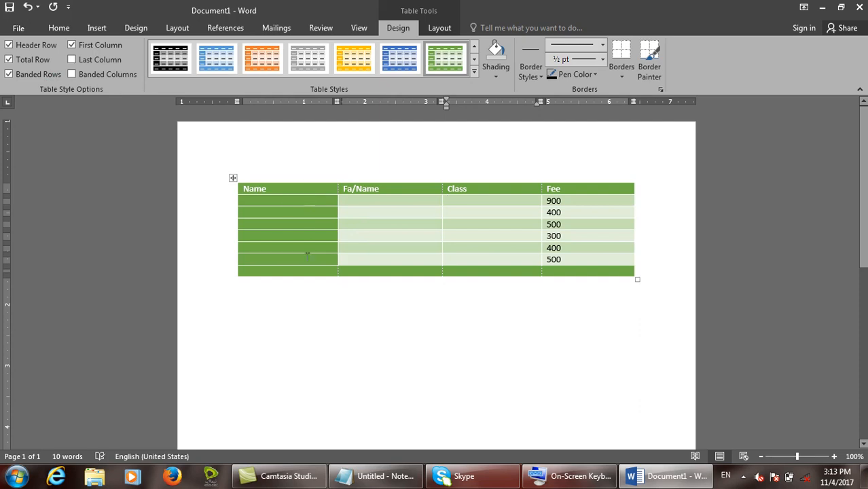
Turn the fee table's First Column option off and back on, and its Last Column option on and back off
left_click(114, 49)
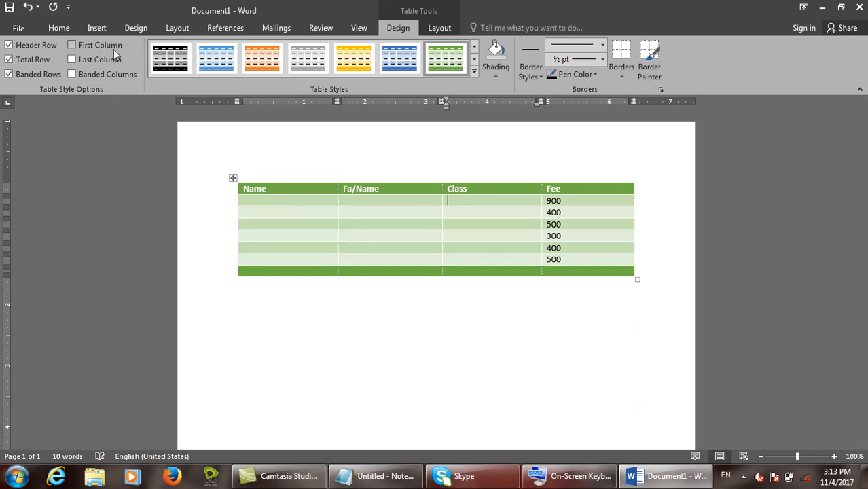
left_click(113, 49)
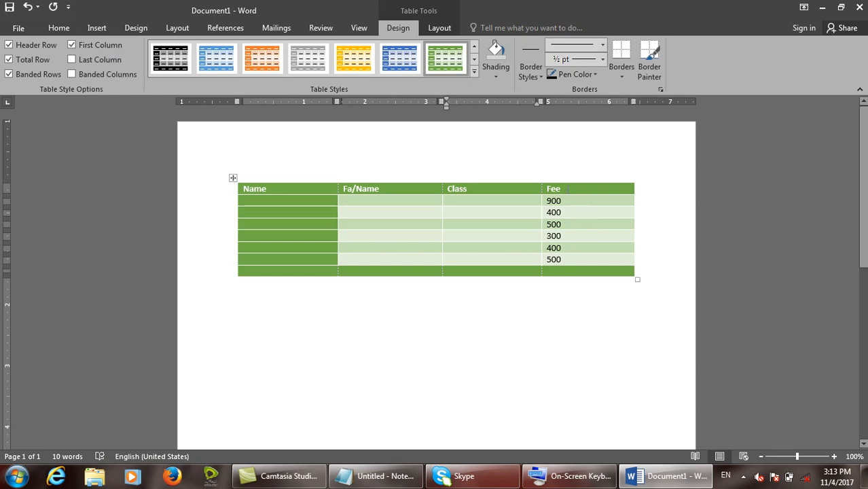
left_click(102, 60)
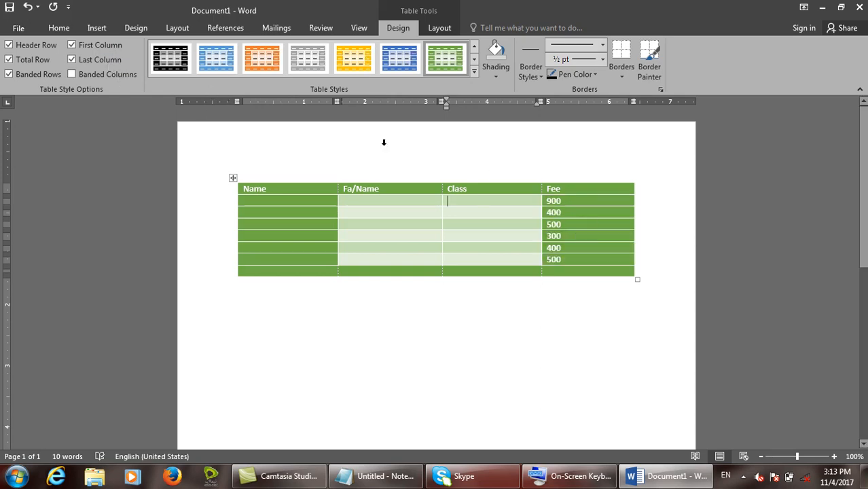
left_click(106, 65)
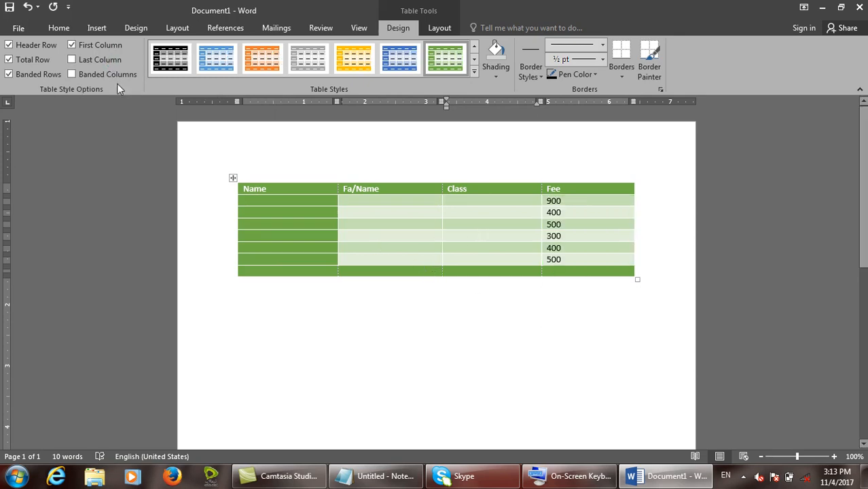
Close the fee table document without saving it and create a new blank document
key("ctrl+w")
key("n")
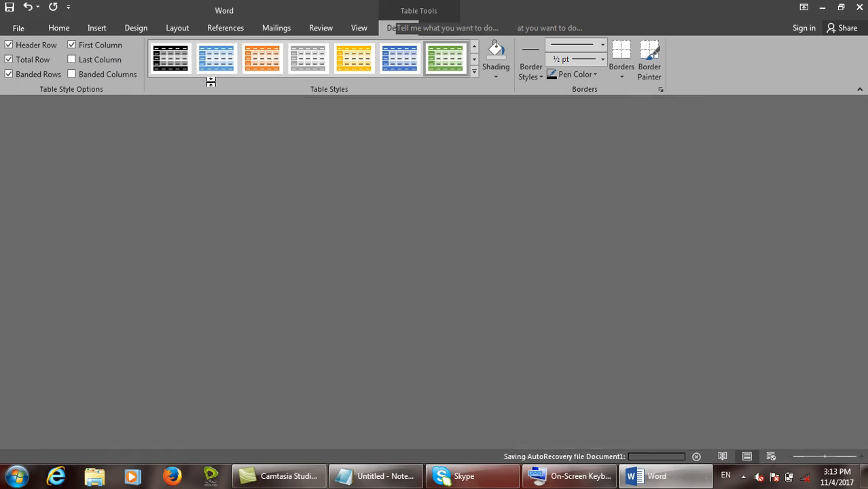
key("ctrl+n")
Insert a table with 10 columns and 8 rows into the blank document
left_click(101, 33)
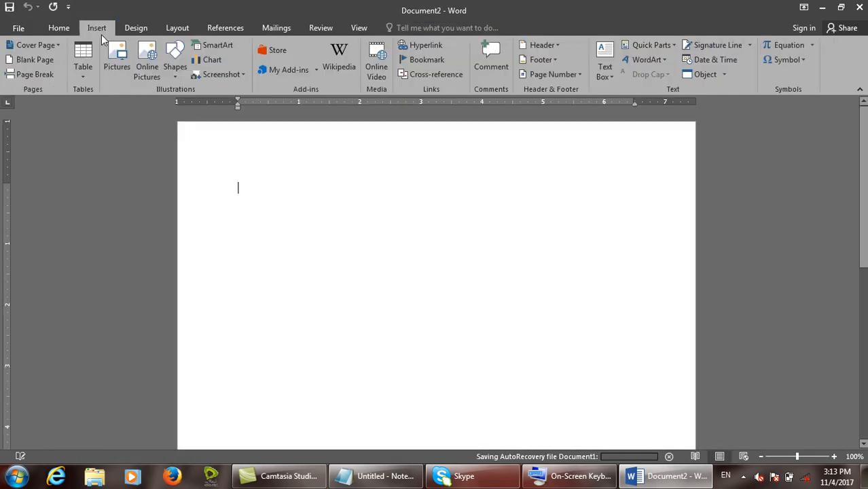
left_click(91, 73)
left_click(185, 190)
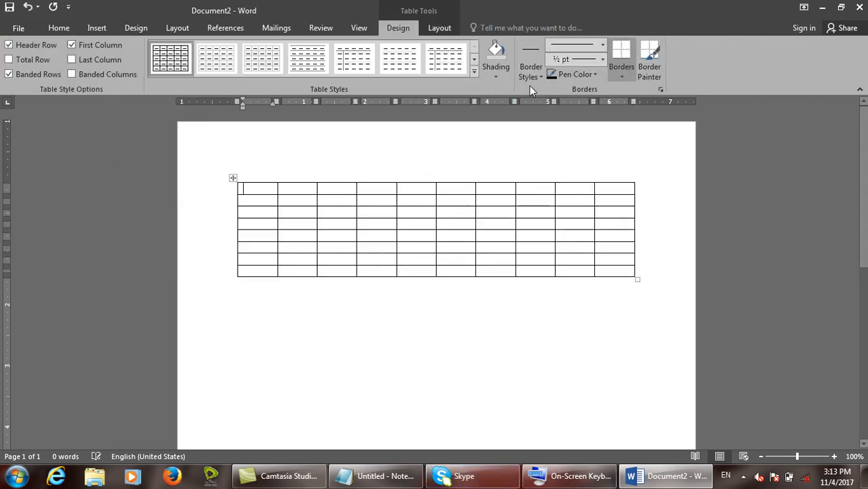
Apply the black Grid Tables style with solid header row and first column to the table
left_click(441, 28)
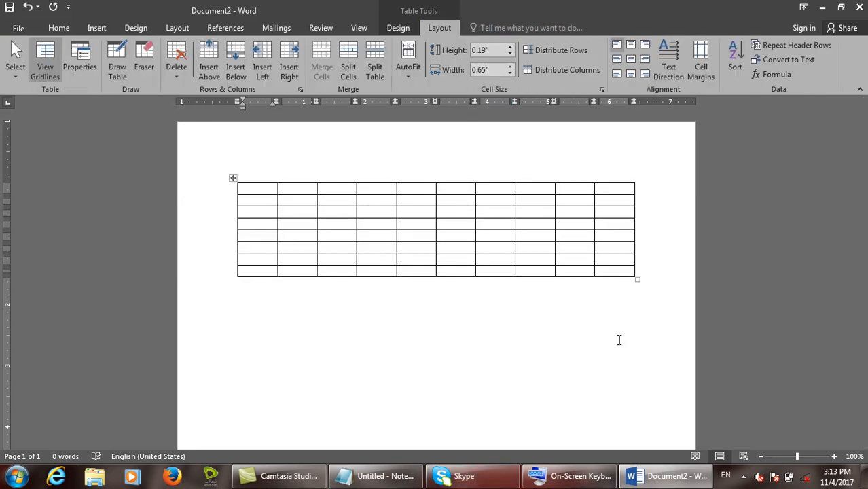
left_click(398, 28)
left_click(472, 76)
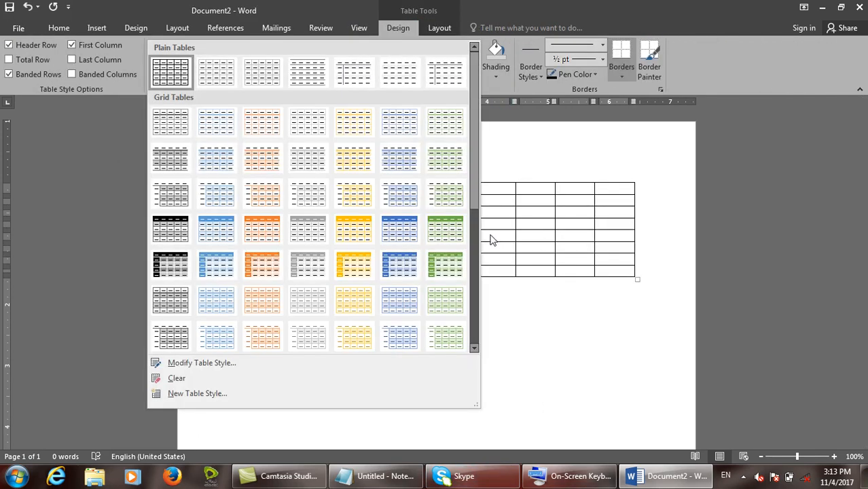
left_click_drag(477, 196, 484, 306)
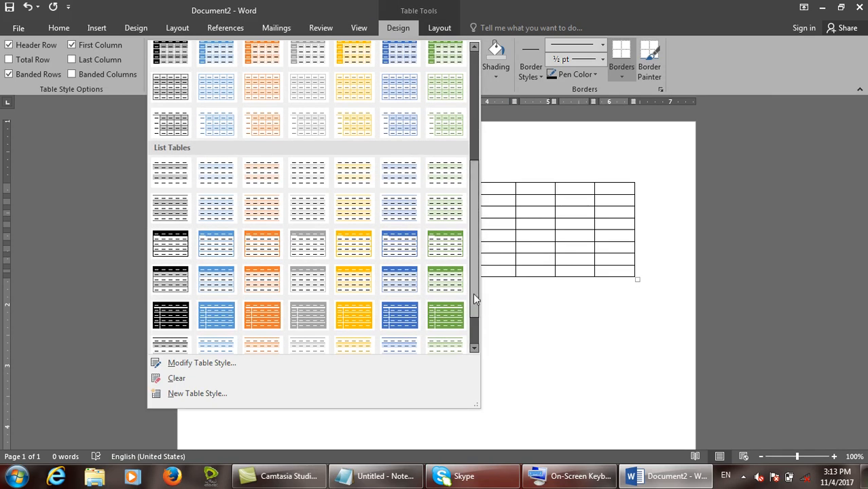
left_click(476, 137)
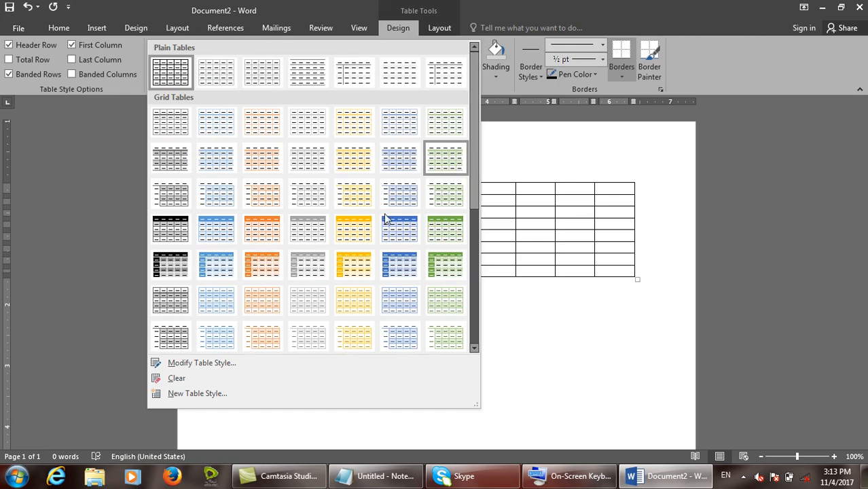
left_click(182, 264)
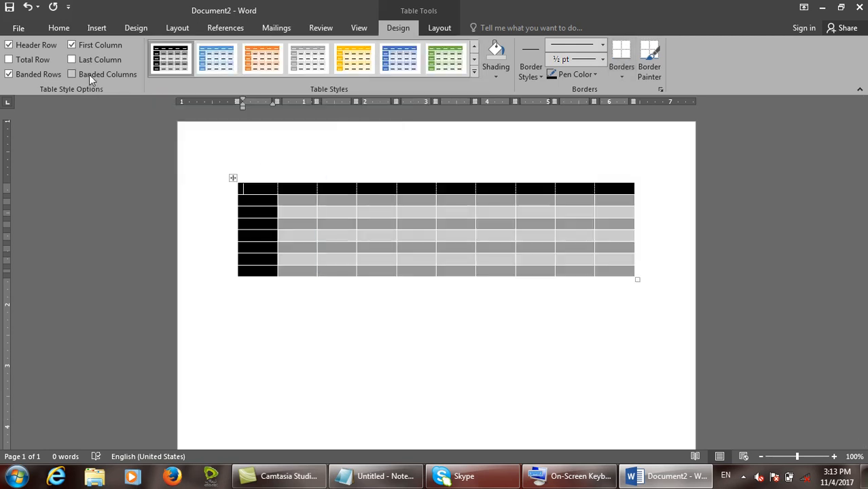
Switch the table's Banded Columns option on and back off to compare the column shading
left_click(89, 75)
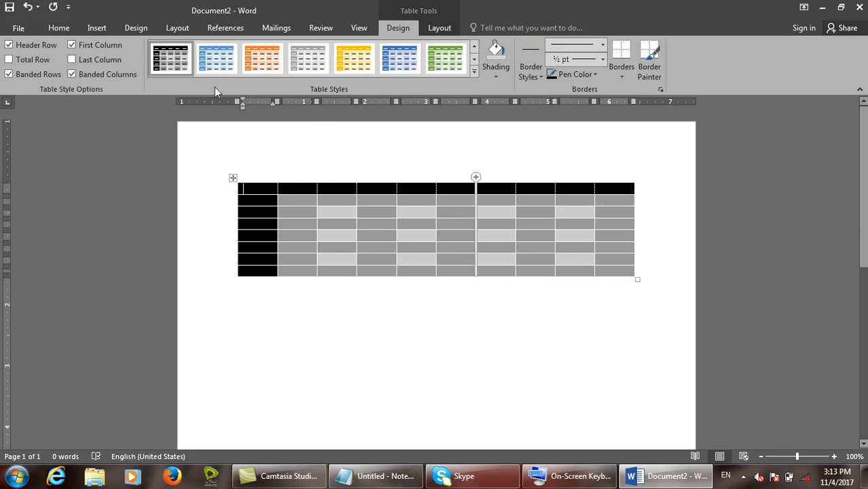
left_click(126, 74)
left_click(125, 74)
left_click(125, 74)
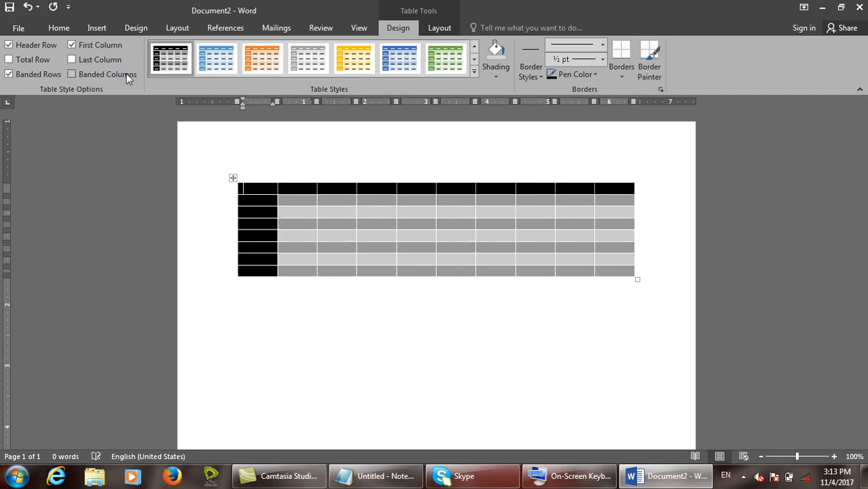
Shade the entire table with the standard dark blue color
left_click(497, 74)
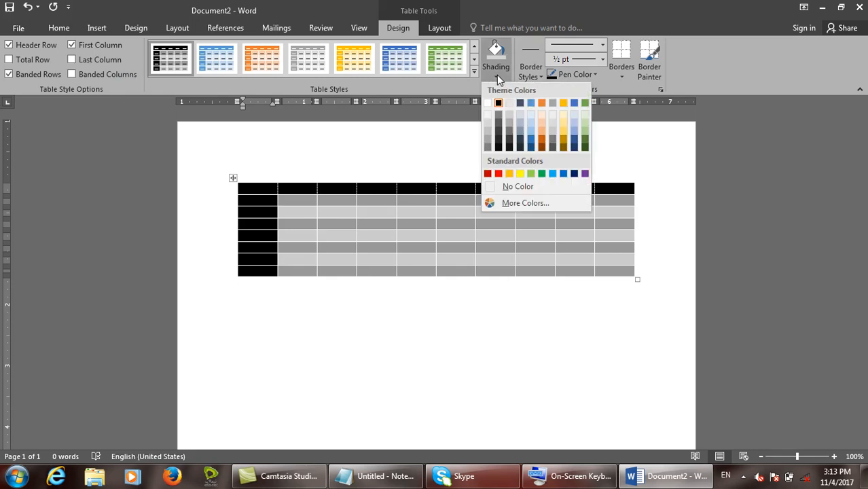
left_click(495, 76)
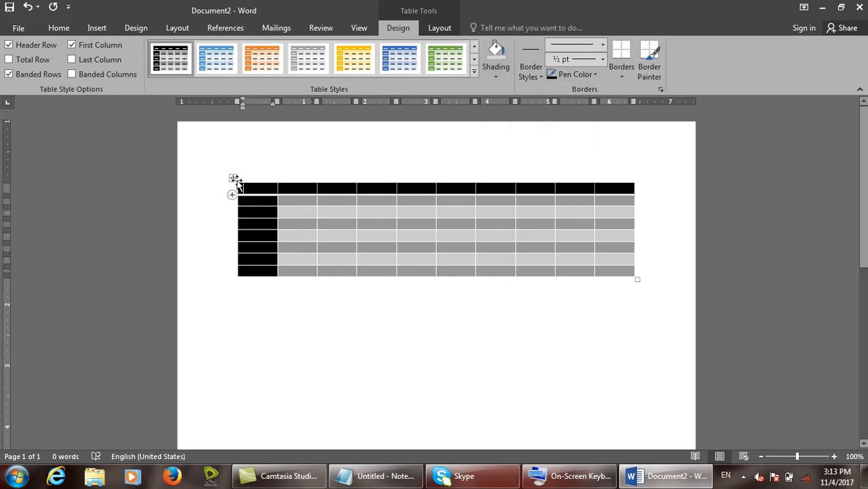
left_click(233, 178)
left_click(503, 74)
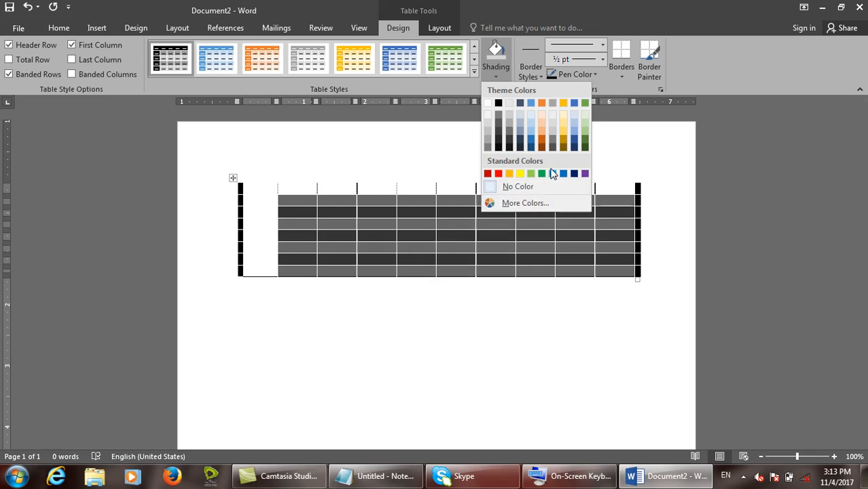
left_click(574, 175)
left_click(545, 248)
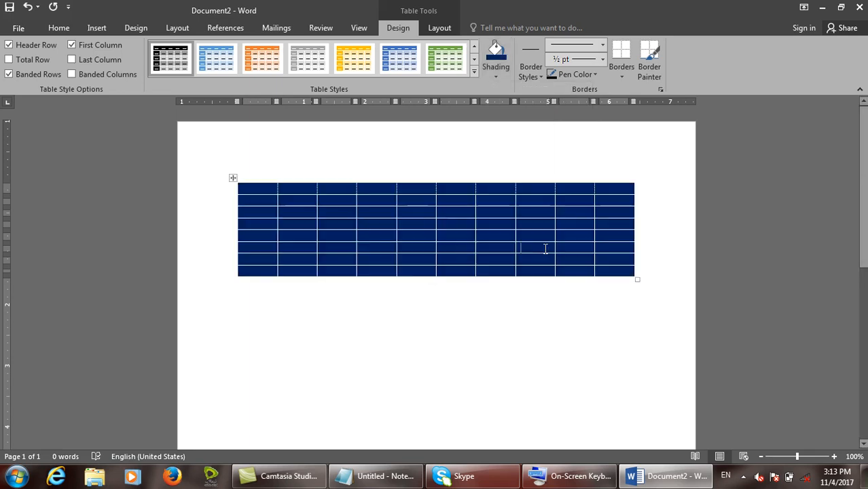
Look through the table styles and the custom and standard shading colors for the whole table without applying any
left_click(231, 178)
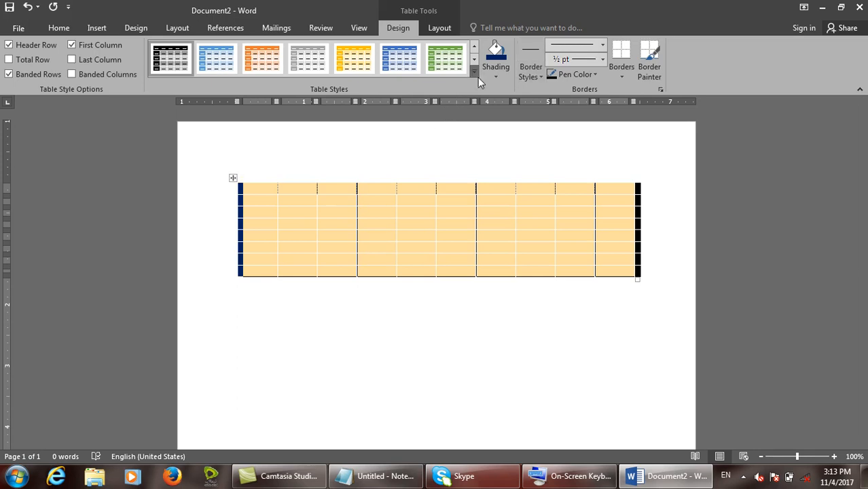
left_click(473, 71)
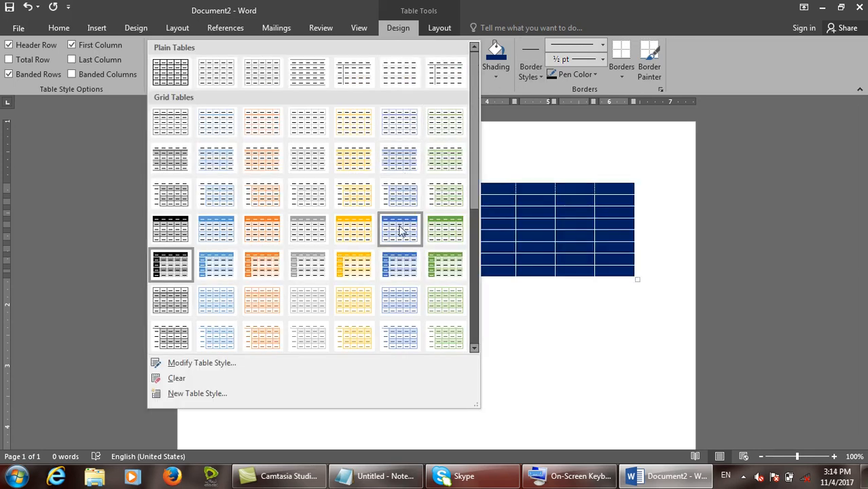
left_click(507, 73)
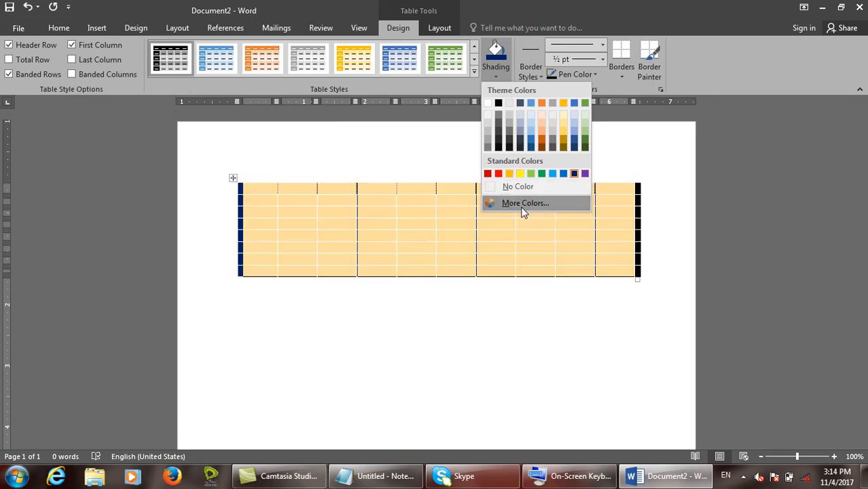
left_click(523, 203)
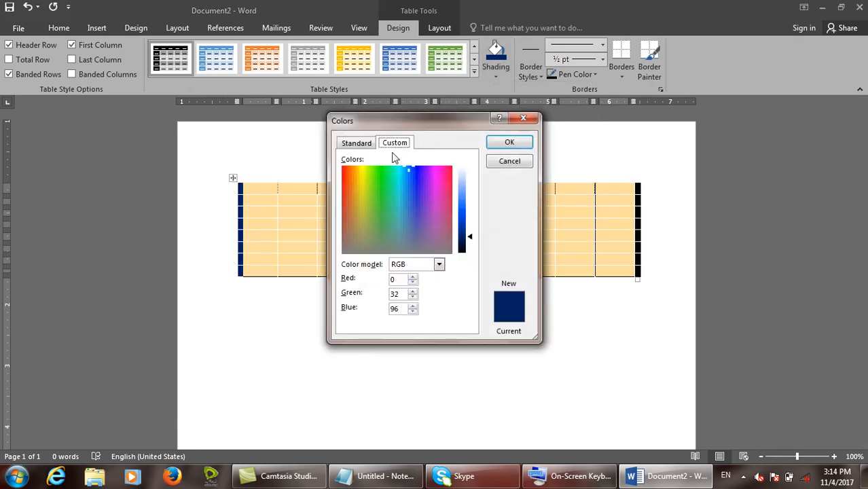
left_click(353, 143)
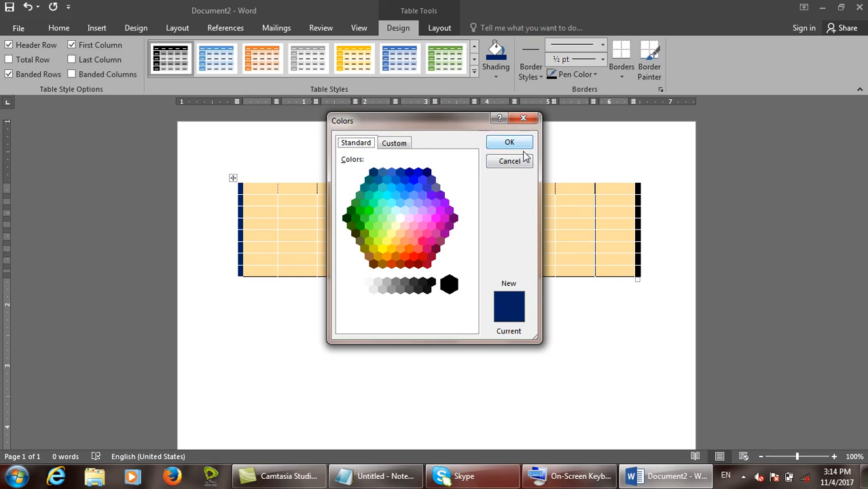
left_click(526, 118)
left_click(545, 217)
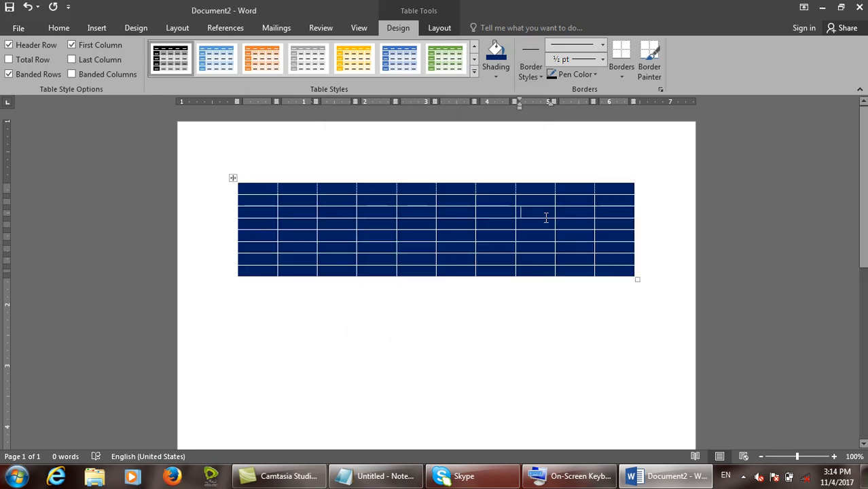
Discard the document with the shaded table and start another blank document
key("ctrl+w")
key("n")
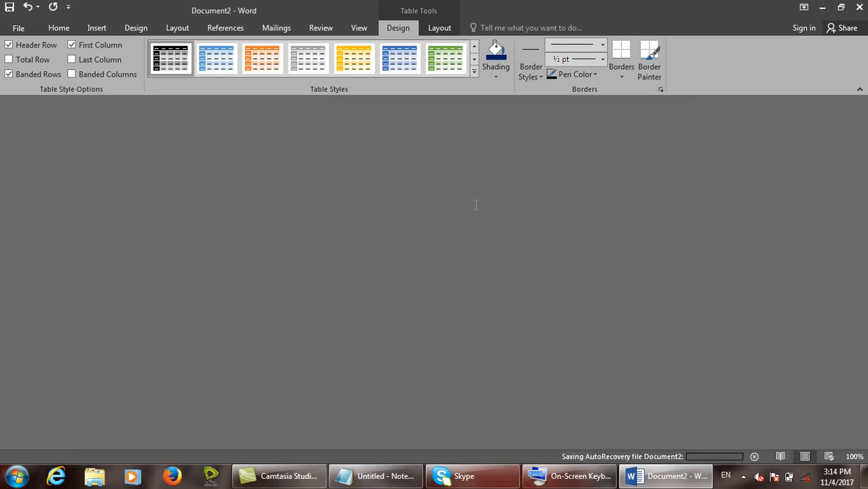
key("ctrl+n")
Insert a table with 5 columns and 8 rows
left_click(97, 27)
left_click(82, 64)
left_click(127, 182)
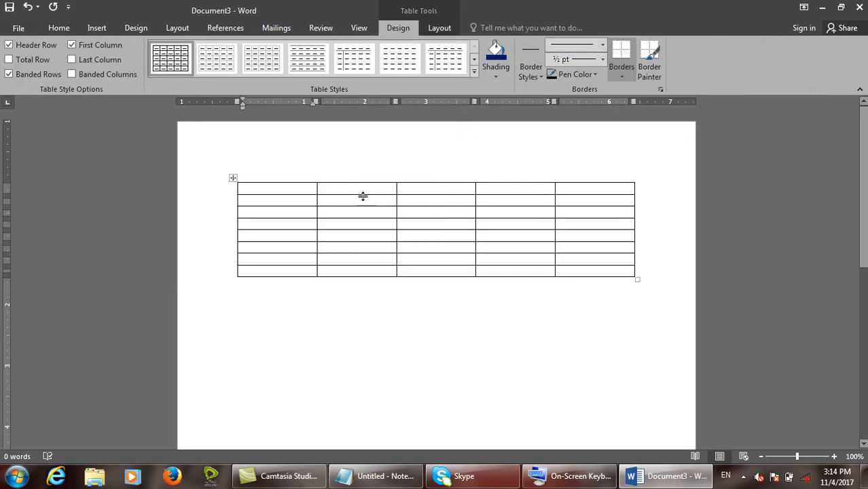
Choose the orange double-line theme border style and toggle the Border Painter off and back on
left_click(533, 70)
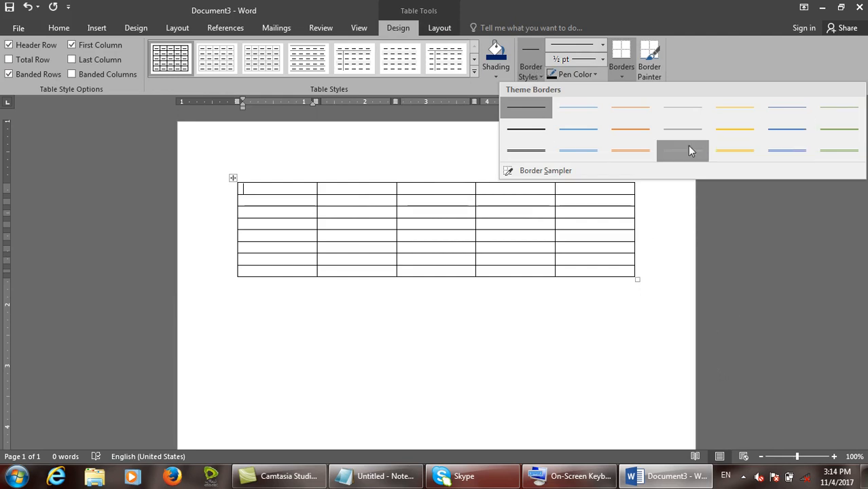
left_click(427, 194)
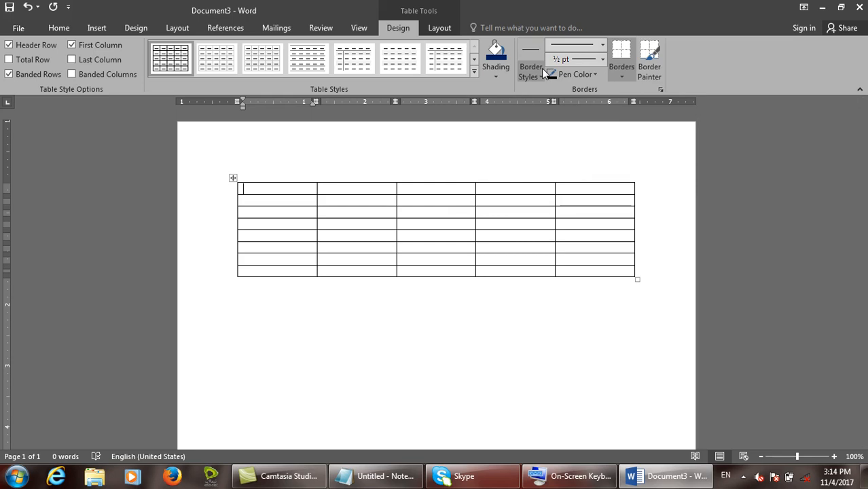
left_click(541, 68)
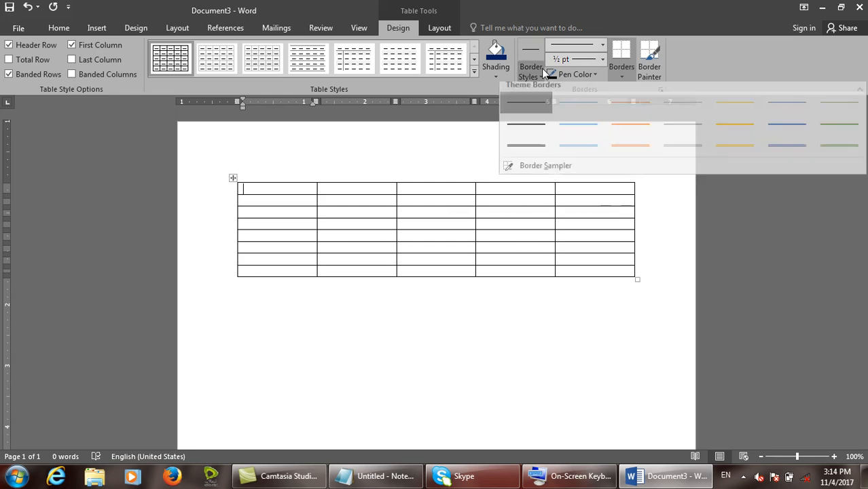
left_click(637, 150)
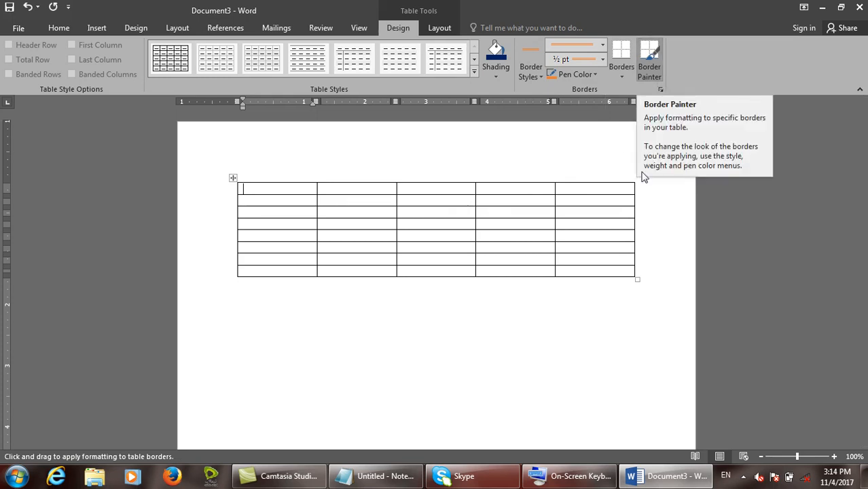
left_click(645, 61)
left_click(649, 61)
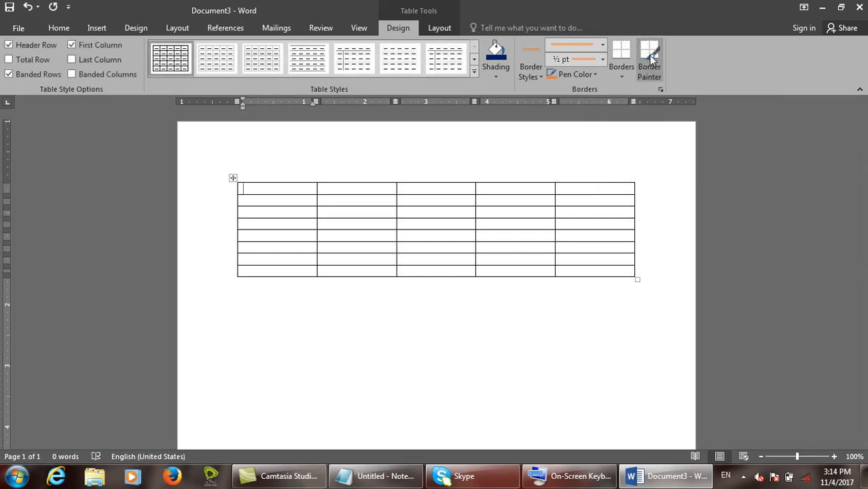
Paint the table's top border with the blue 1 ½ pt single-line theme border style
left_click(528, 70)
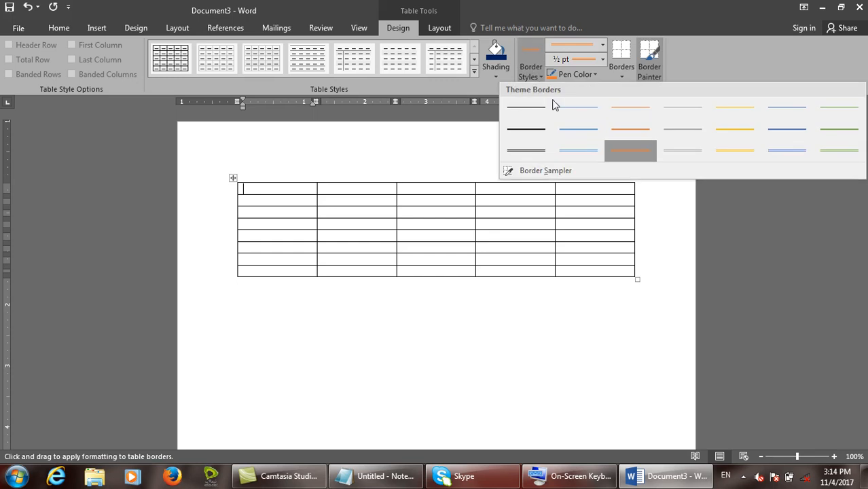
left_click(767, 126)
left_click_drag(280, 178, 612, 169)
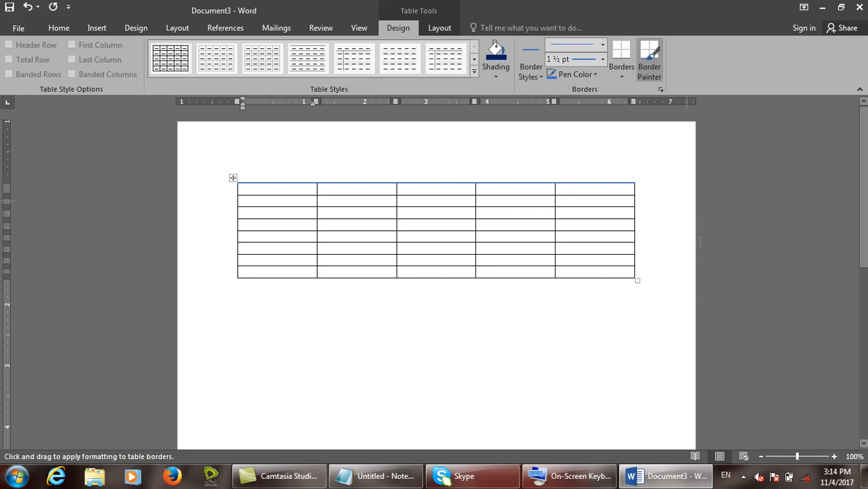
Paint all the table's vertical borders with the thick blue embossed-look line style at 3 pt
left_click(601, 47)
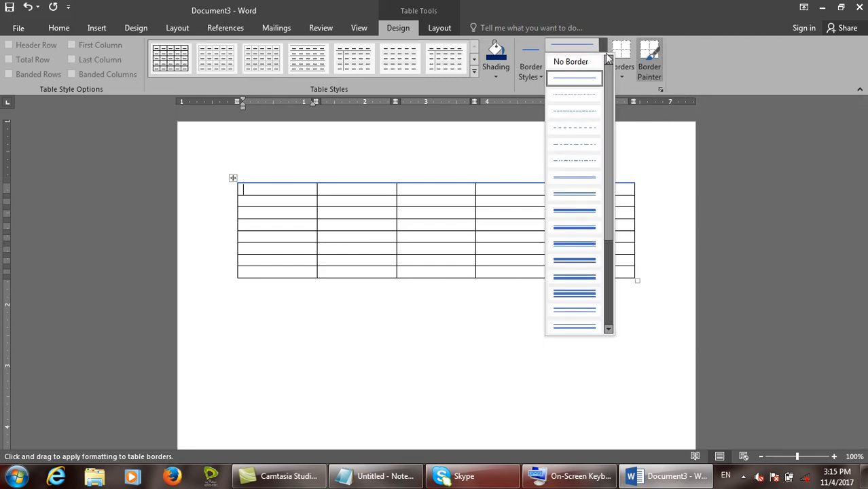
scroll(607, 111, "down", 4)
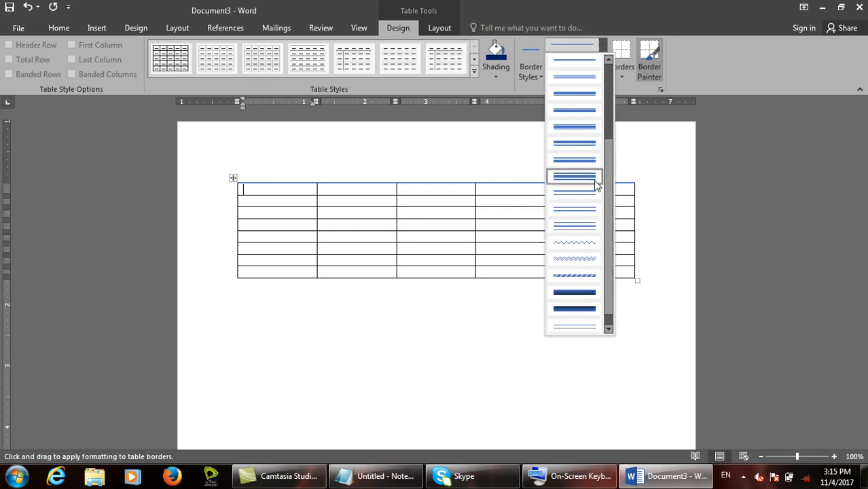
left_click(574, 297)
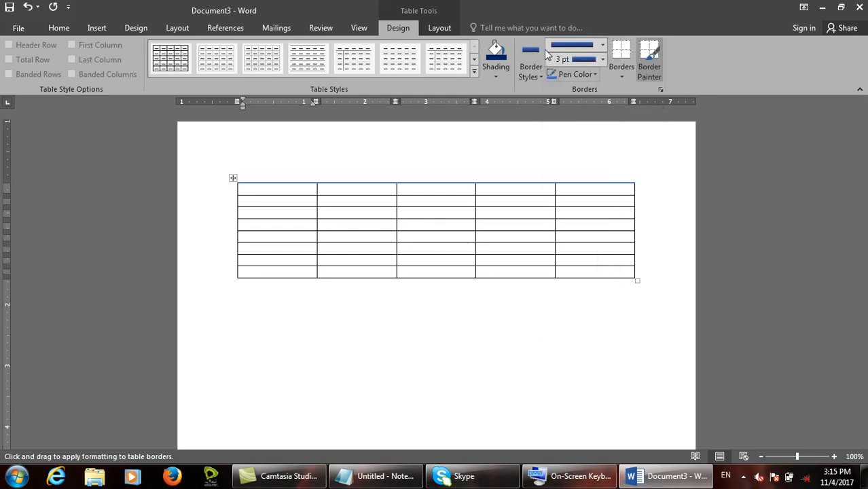
left_click_drag(639, 181, 636, 277)
left_click_drag(554, 182, 556, 275)
mouse_move(477, 182)
left_mouse_down()
mouse_move(490, 277)
mouse_move(477, 275)
left_mouse_up()
left_click_drag(399, 182, 404, 279)
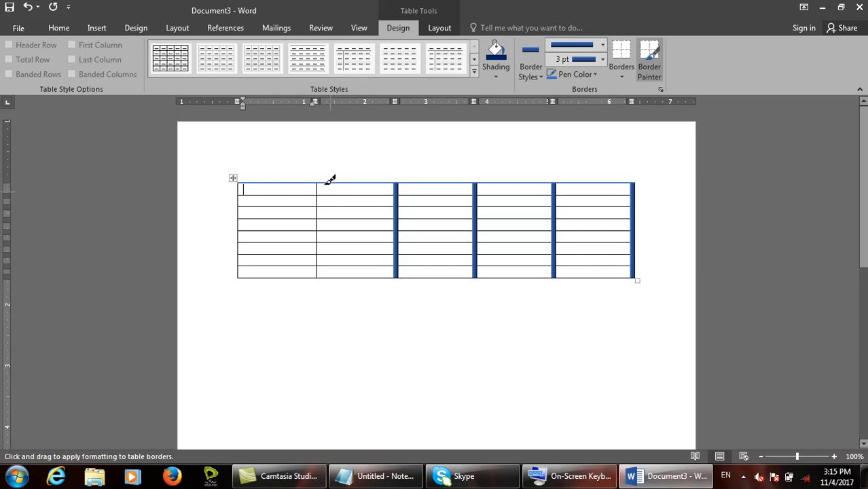
mouse_move(318, 187)
left_mouse_down()
mouse_move(309, 271)
mouse_move(317, 190)
mouse_move(320, 272)
left_mouse_up()
left_click_drag(234, 185, 241, 268)
left_click_drag(238, 186, 233, 279)
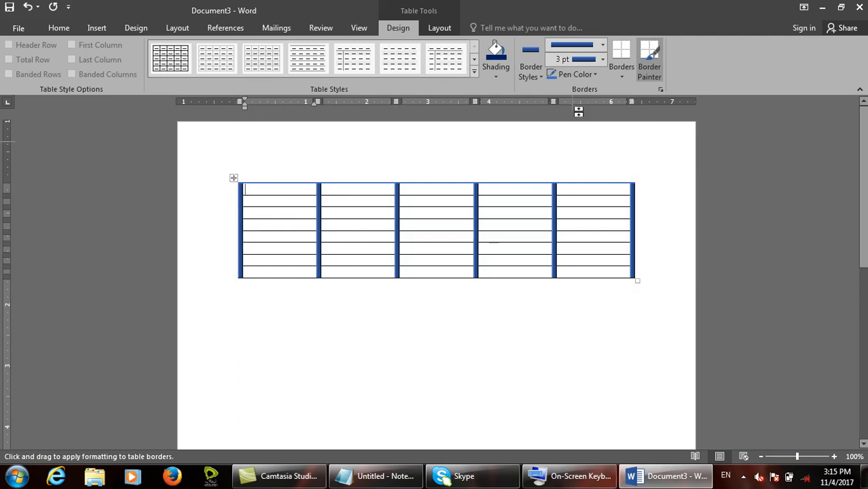
Set the line weight to 6 pt and paint the horizontal border below the first row across all columns
left_click(599, 58)
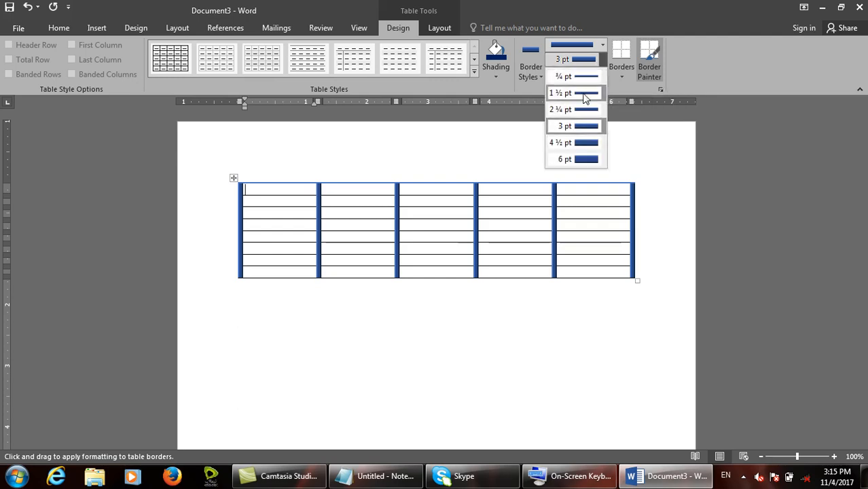
left_click(582, 158)
left_click_drag(243, 195, 475, 198)
left_click(578, 199)
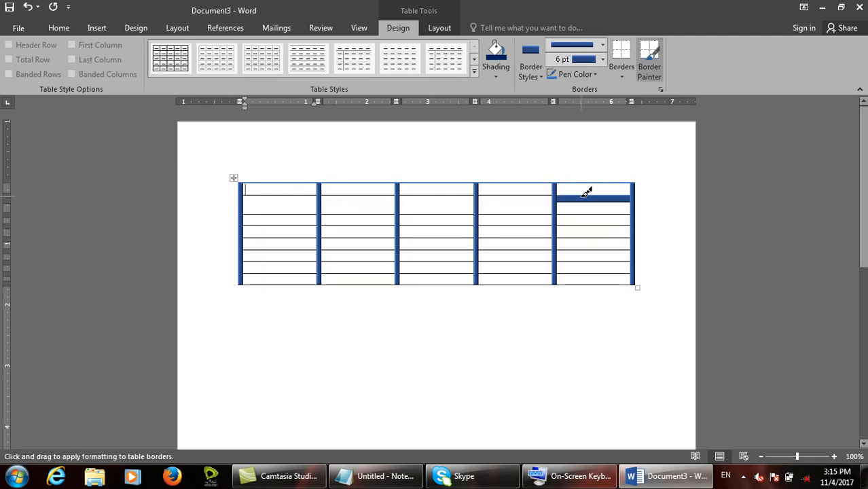
left_click(459, 190)
left_click_drag(512, 193, 309, 192)
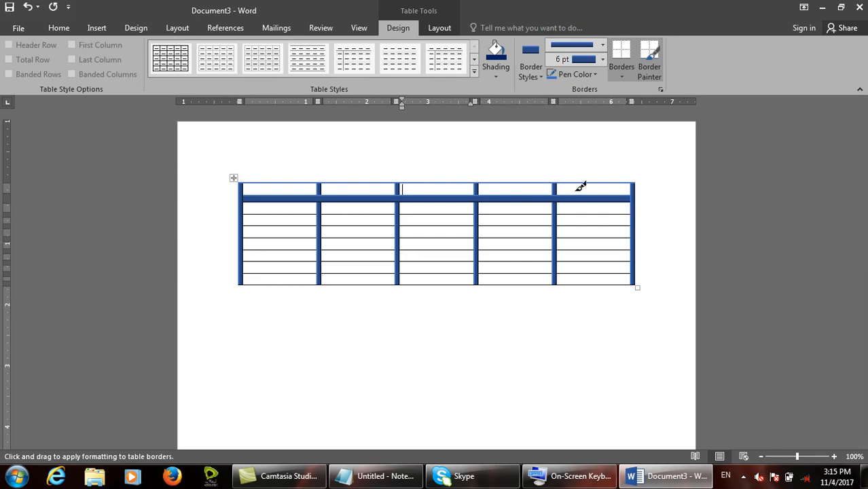
Set the pen color to standard red, paint the border below the second row, and turn off the Border Painter
left_click(589, 76)
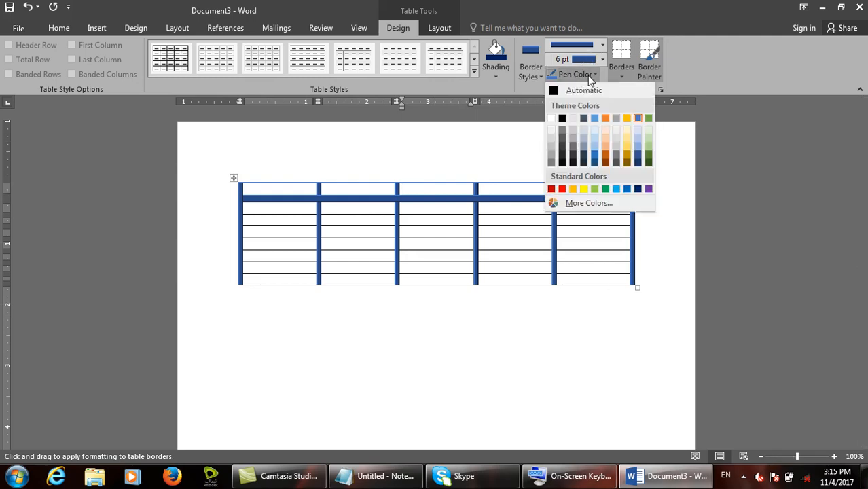
left_click(561, 189)
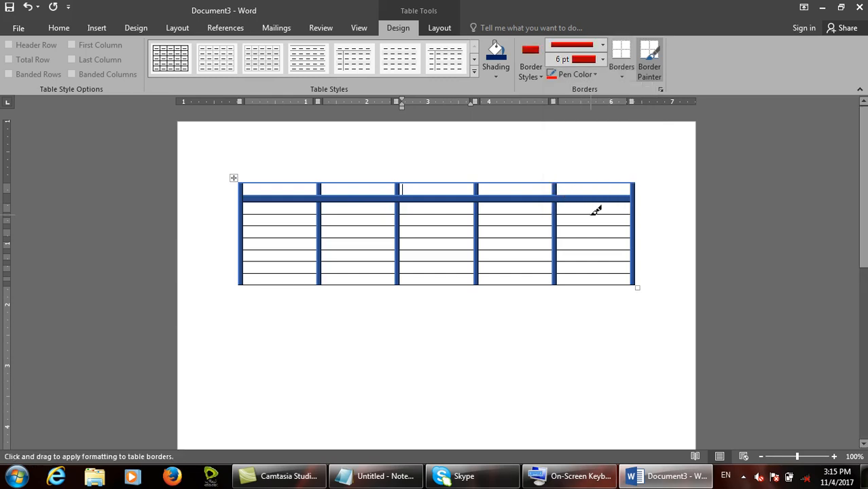
left_click(592, 213)
left_click(543, 216)
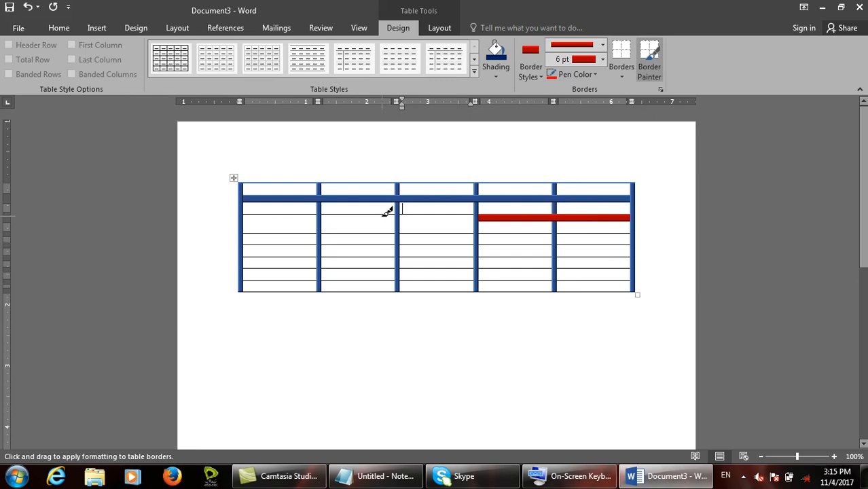
left_click(442, 216)
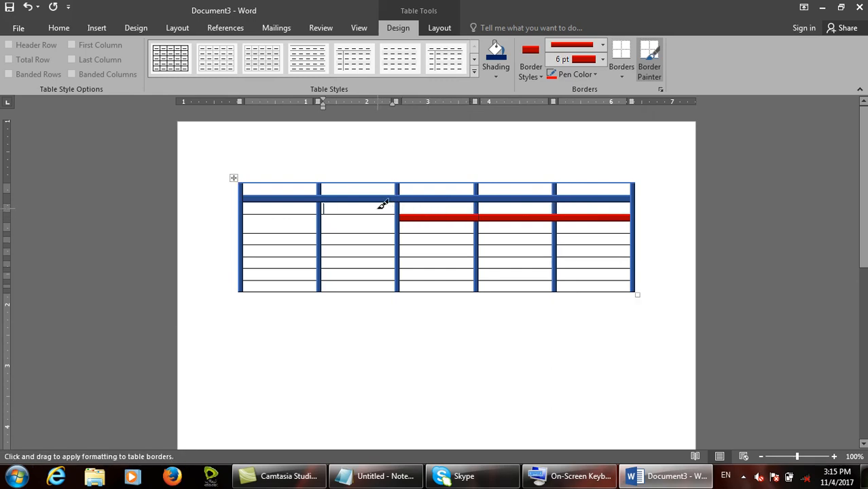
mouse_move(386, 211)
left_mouse_down()
mouse_move(339, 199)
mouse_move(281, 229)
left_mouse_up()
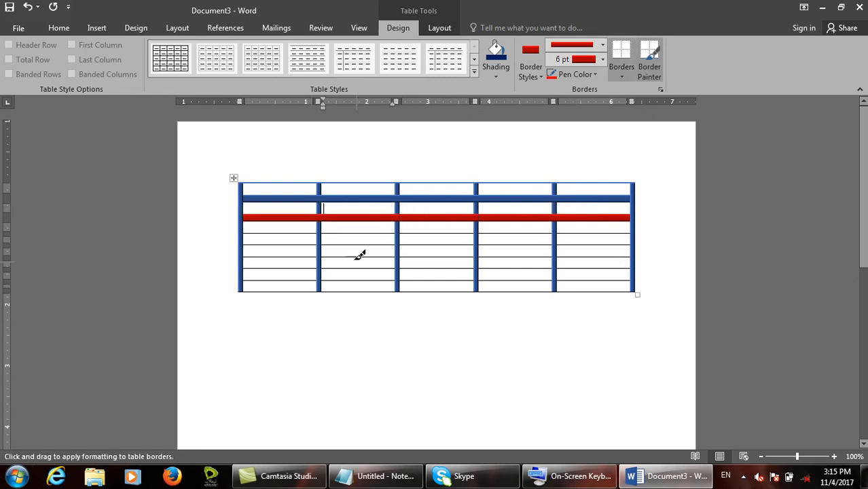
left_click(654, 57)
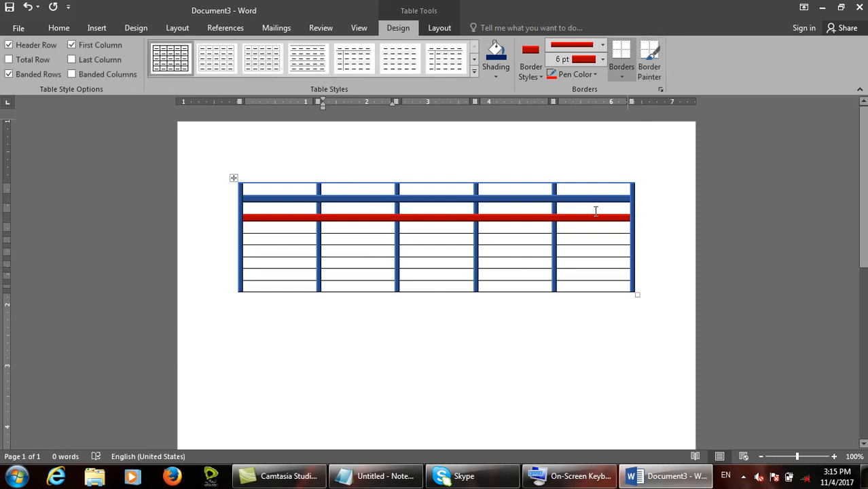
Compare the border options offered in the table design tools with those in the paragraph formatting tools
left_click(631, 71)
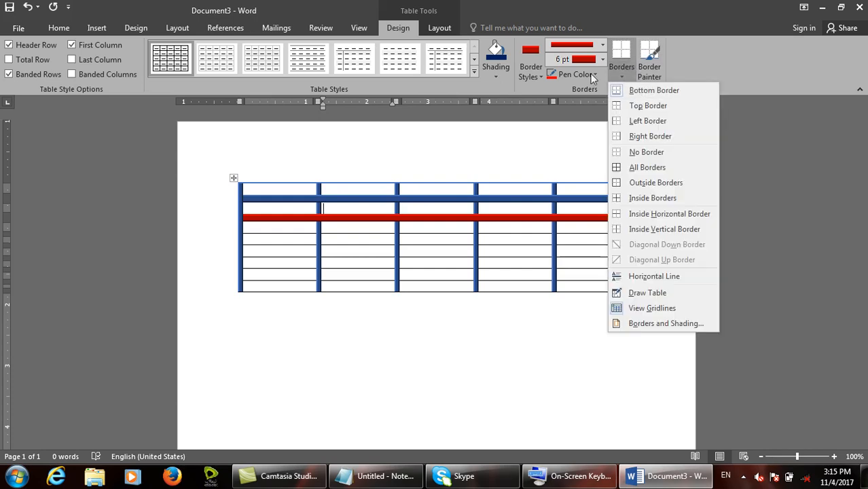
left_click(50, 27)
left_click(51, 28)
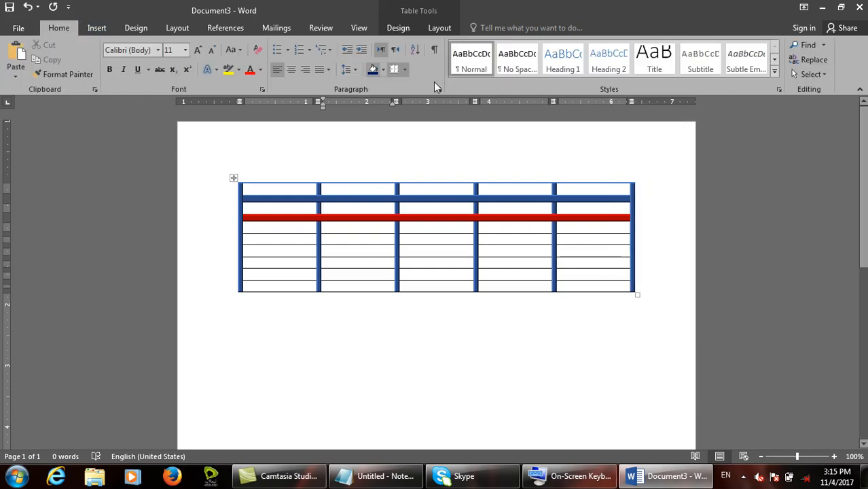
left_click(406, 70)
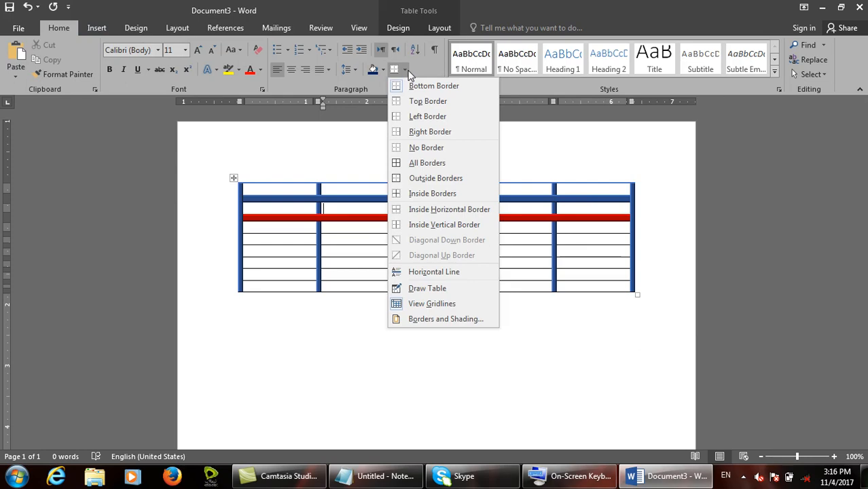
left_click(597, 263)
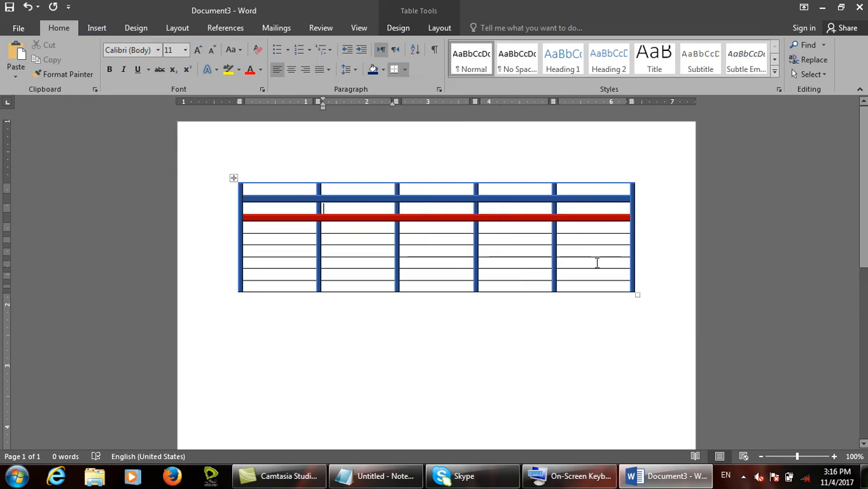
Close the document without saving and start another blank document
key("ctrl+w")
key("n")
key("ctrl+n")
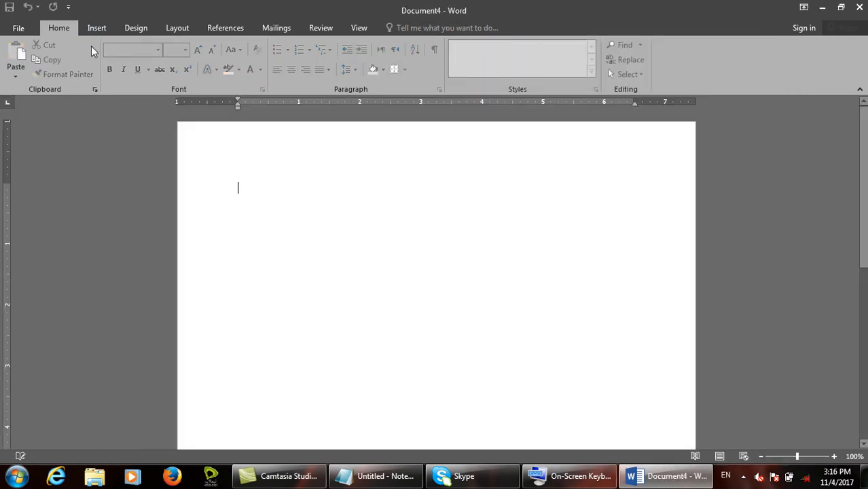
Insert a table with 5 columns and 20 rows
left_click(89, 32)
left_click(82, 79)
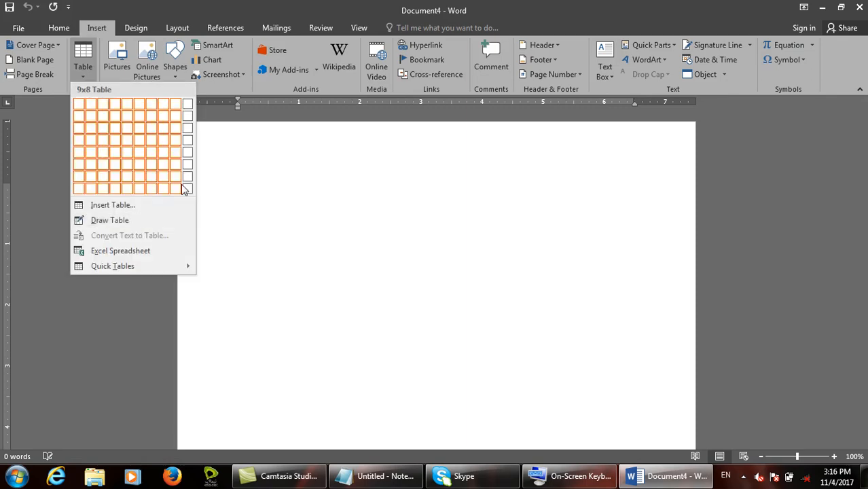
left_click(135, 205)
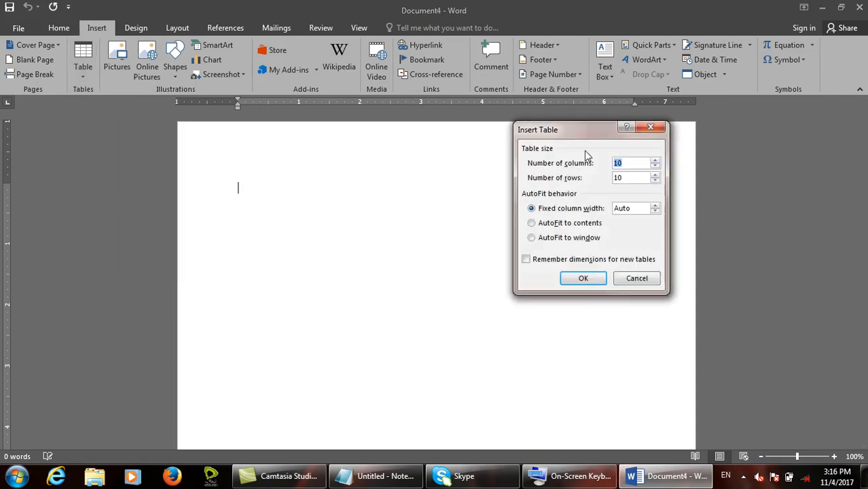
type("5")
key("Tab")
type("20")
key("Return")
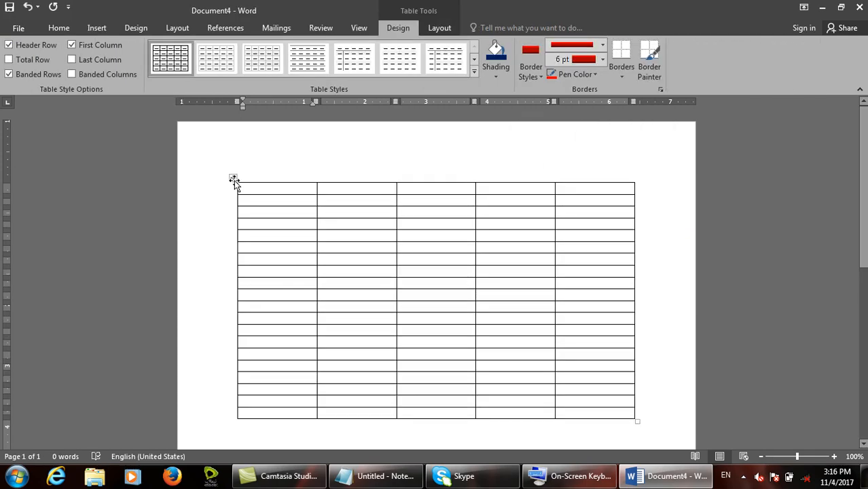
Preview the border options on the first cell, and set the border line weight to 1 ½ pt
left_click(621, 68)
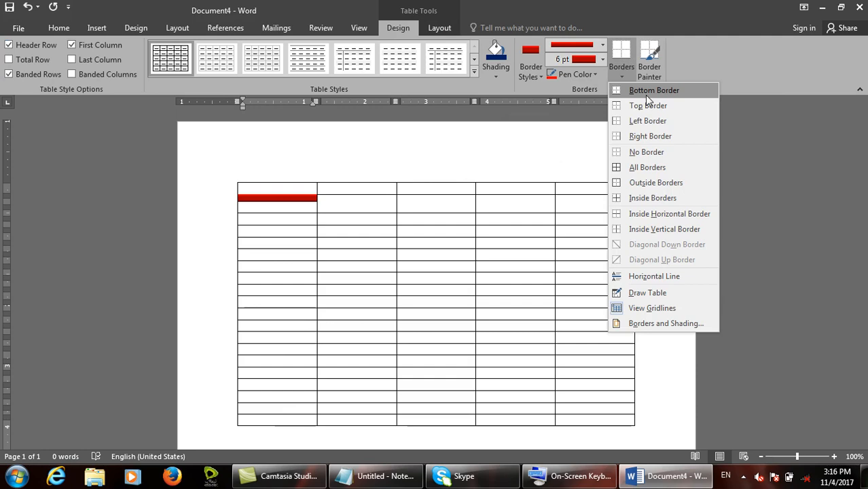
left_click(459, 226)
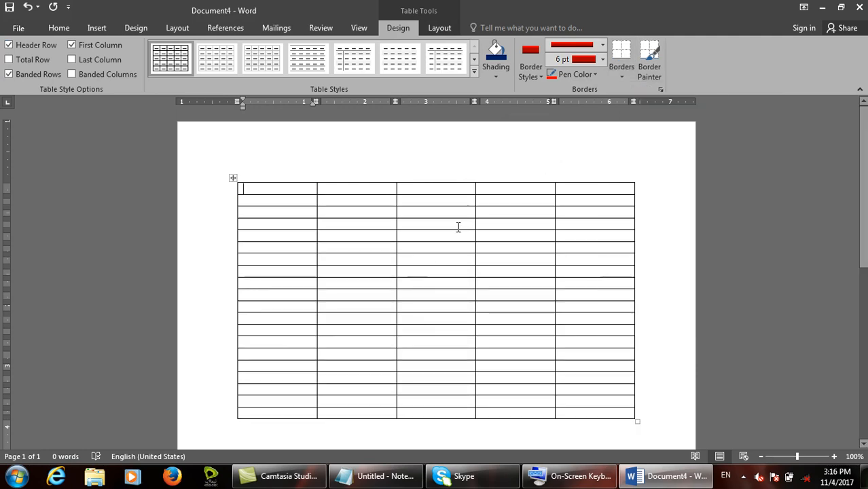
left_click(602, 59)
left_click(590, 90)
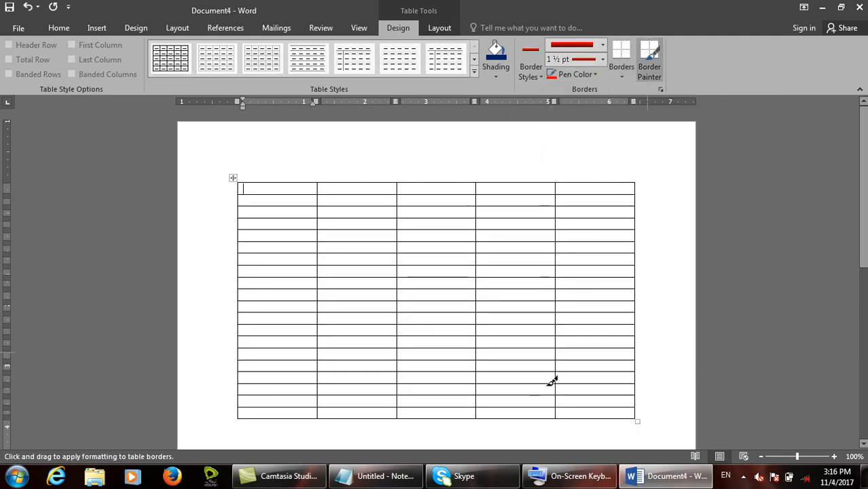
Try a red 1 ½ pt bottom border on the table's first cell and undo it
left_click(629, 78)
left_click(644, 91)
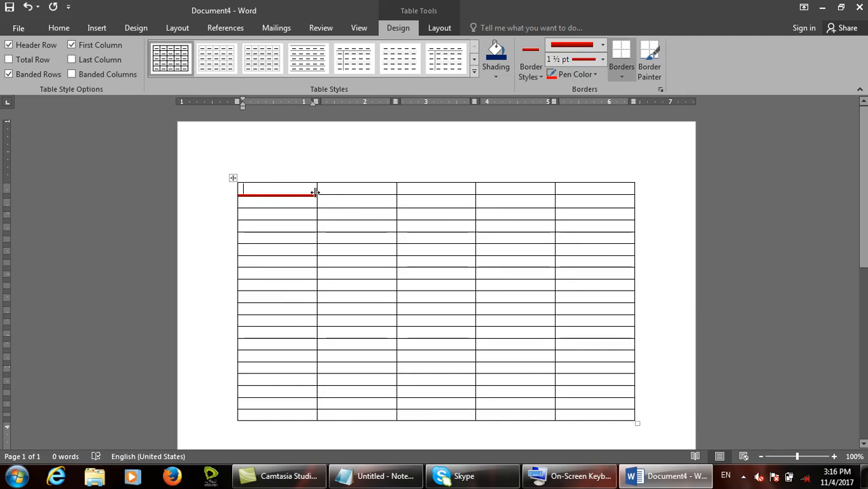
key("ctrl+z")
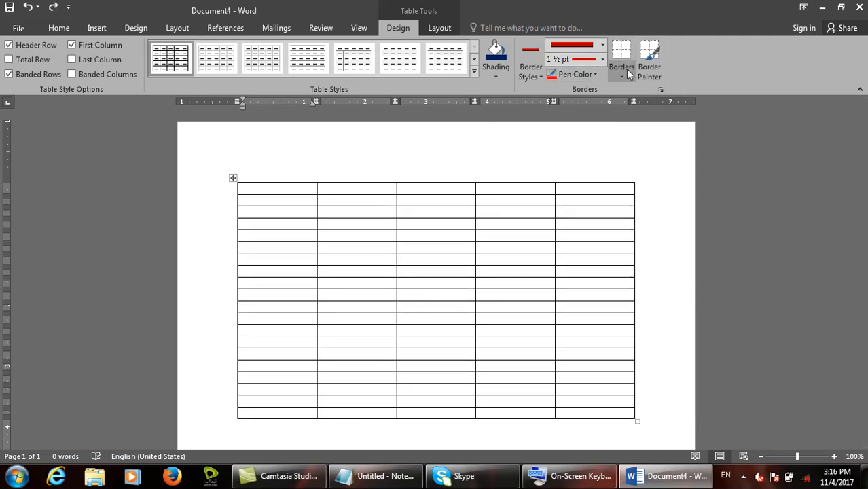
Select the table's first row and examine the border options for it without applying any
left_click(627, 68)
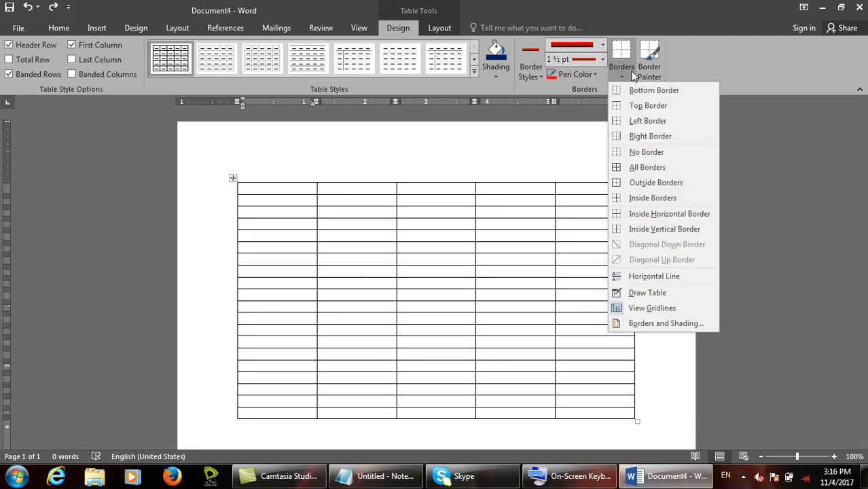
left_click(573, 189)
left_click_drag(577, 188, 289, 184)
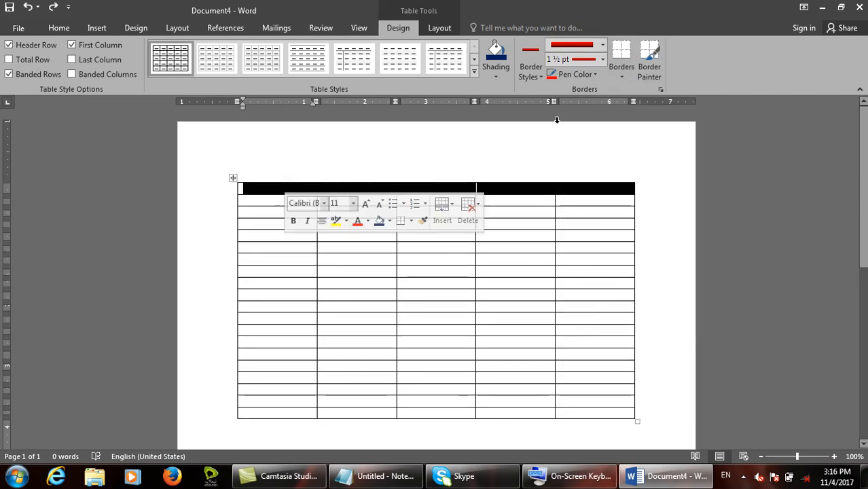
left_click(623, 70)
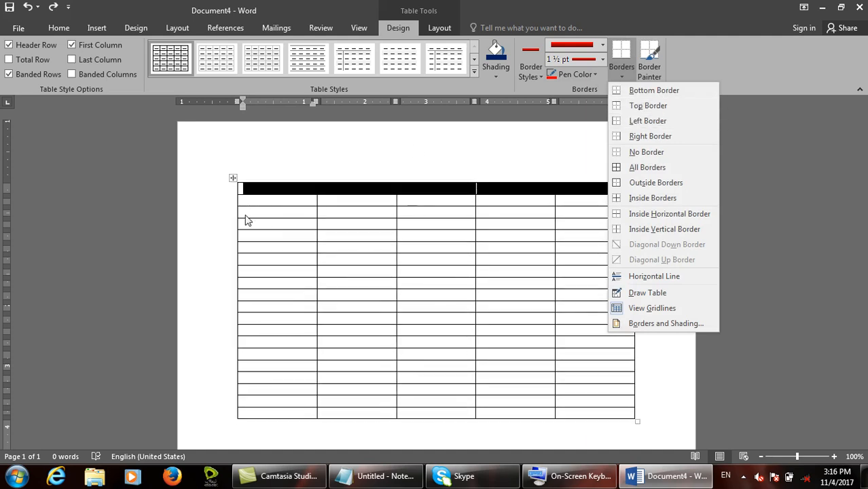
left_click(265, 203)
Apply red 1 ½ pt left and right borders to the whole first column of the table
left_click_drag(252, 188, 252, 411)
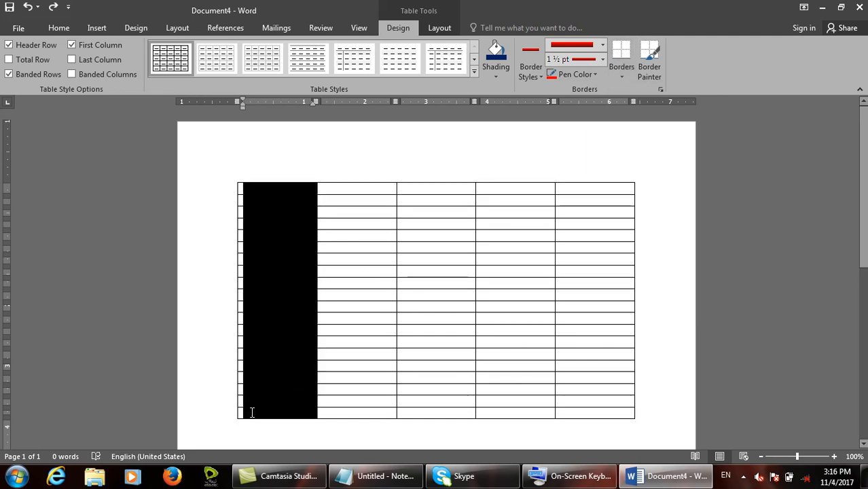
left_click(625, 74)
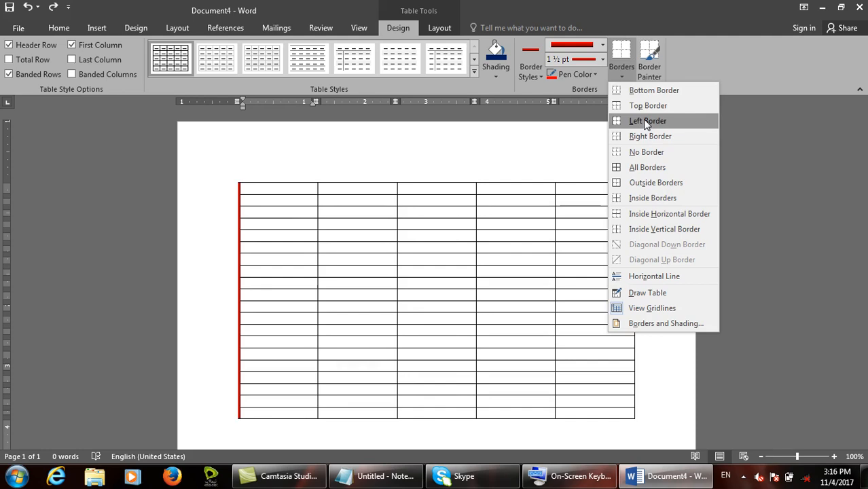
left_click(643, 120)
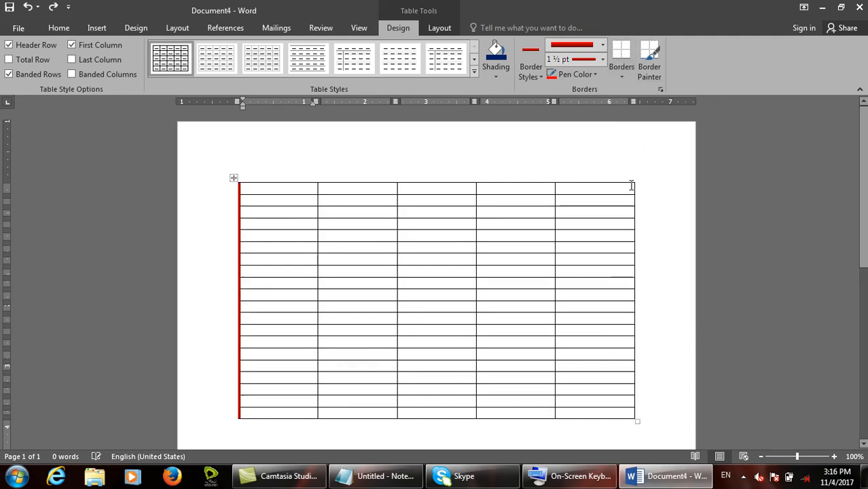
left_click(630, 73)
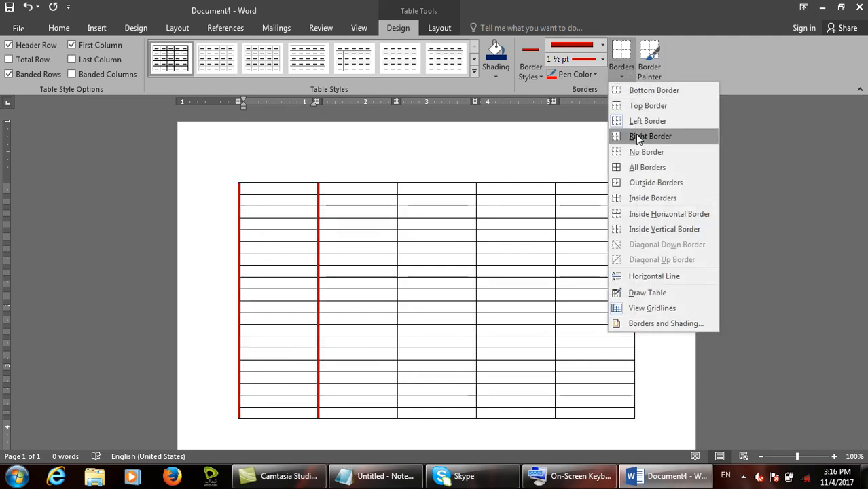
left_click(636, 135)
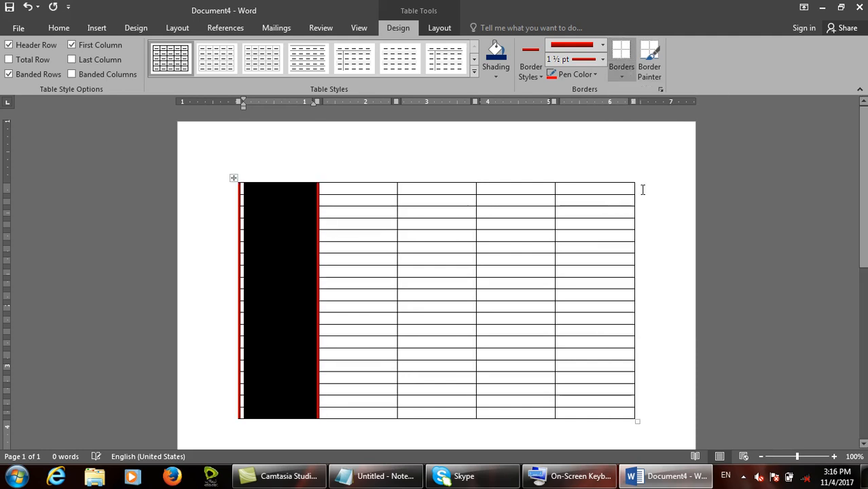
Remove every border from the whole table, and apply red 1 ½ pt borders to all of its cells
left_click(628, 77)
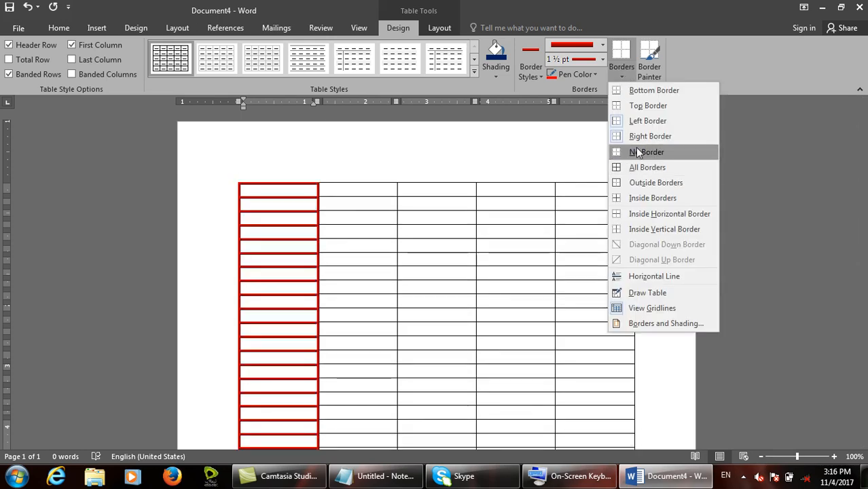
left_click(508, 204)
left_click(234, 177)
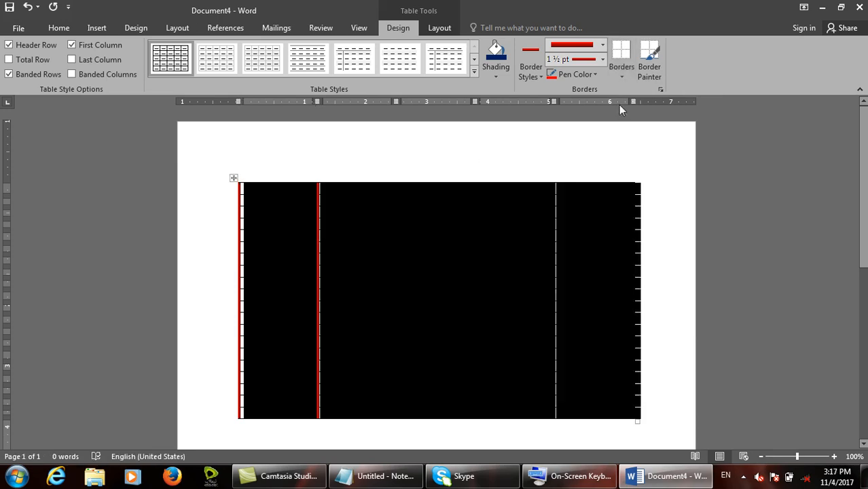
left_click(622, 77)
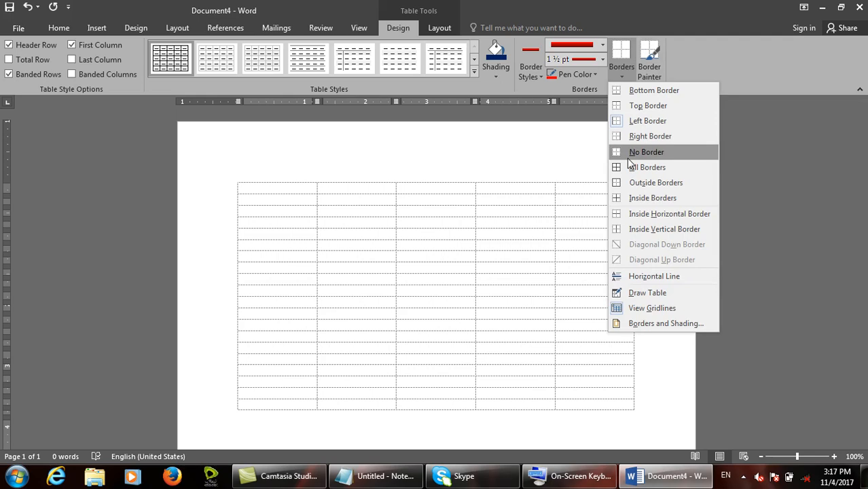
left_click(628, 156)
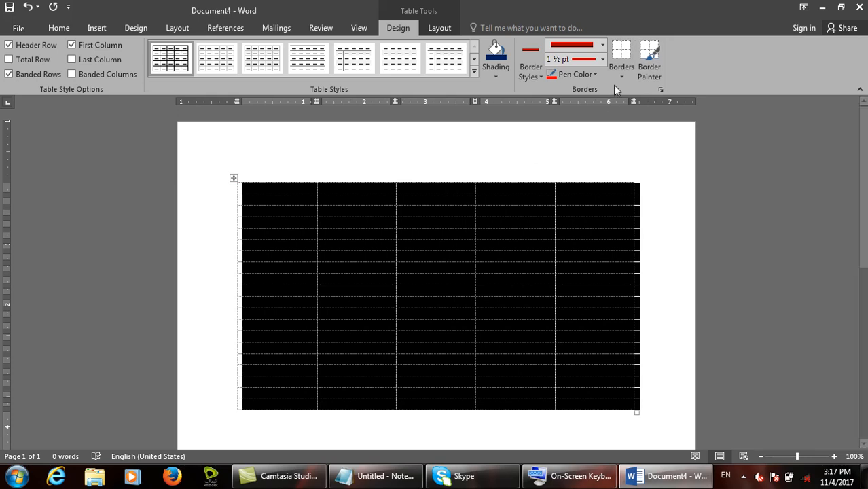
left_click(627, 79)
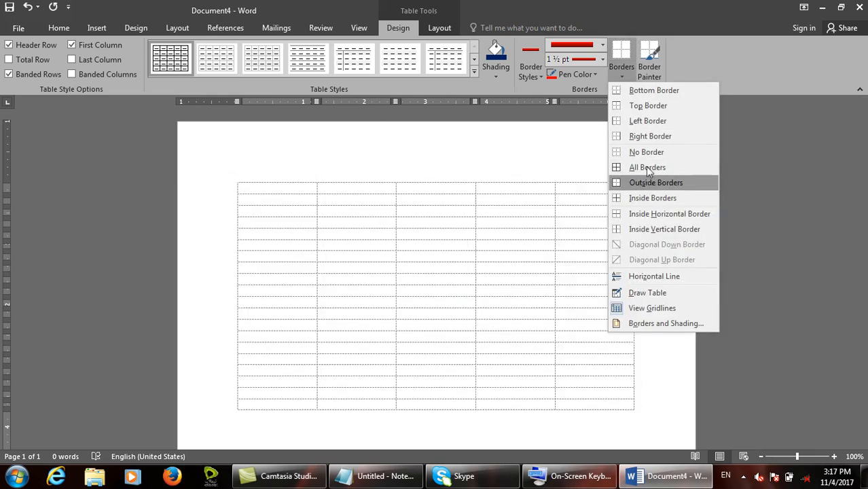
left_click(646, 167)
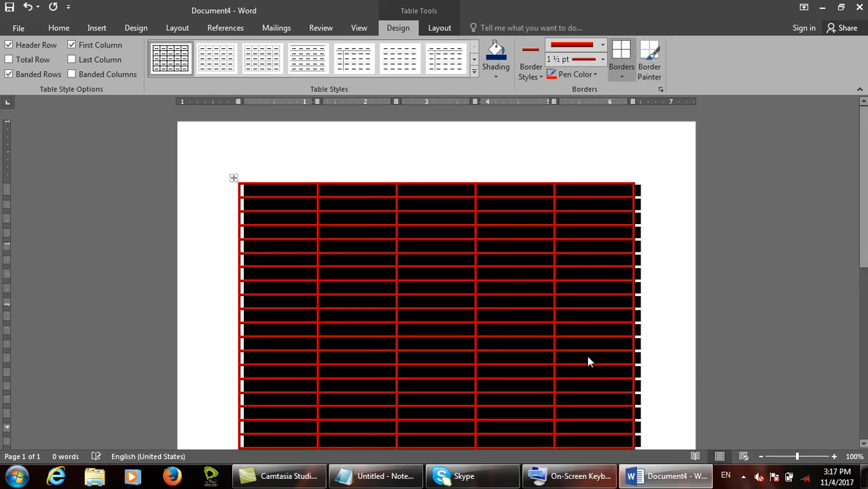
Turn off the inside borders of the whole table and reapply them in red at 1 ½ pt
left_click(612, 72)
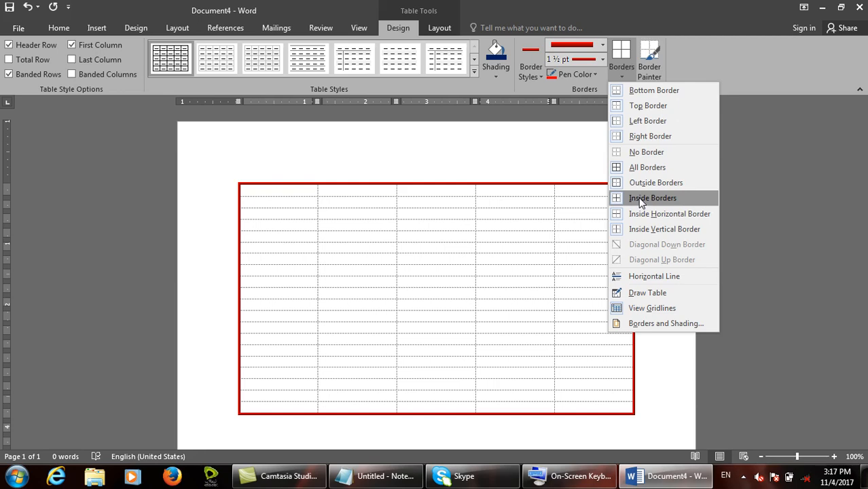
left_click(640, 198)
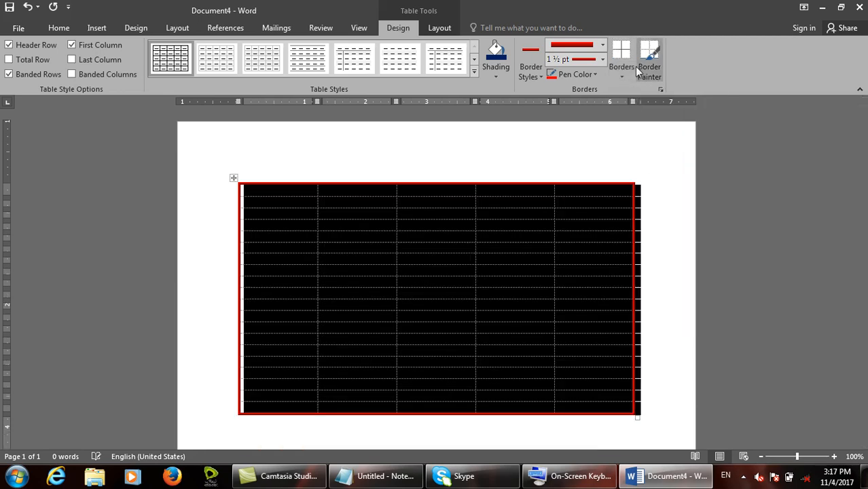
left_click(629, 74)
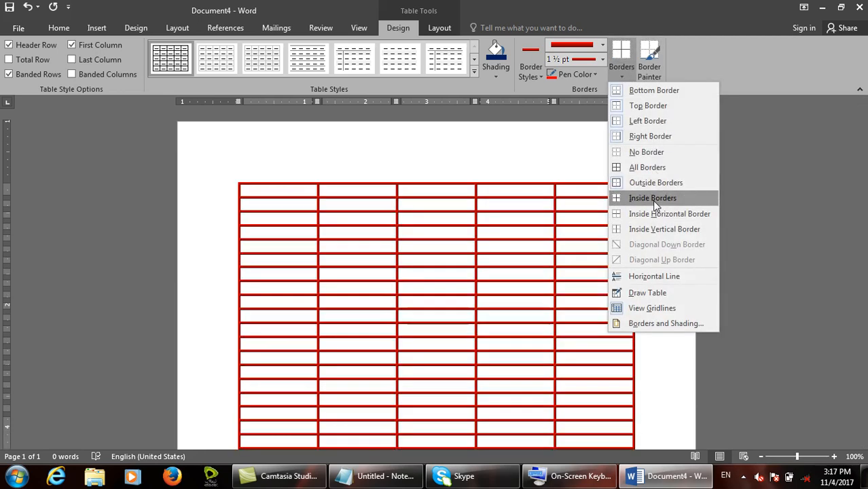
left_click(652, 199)
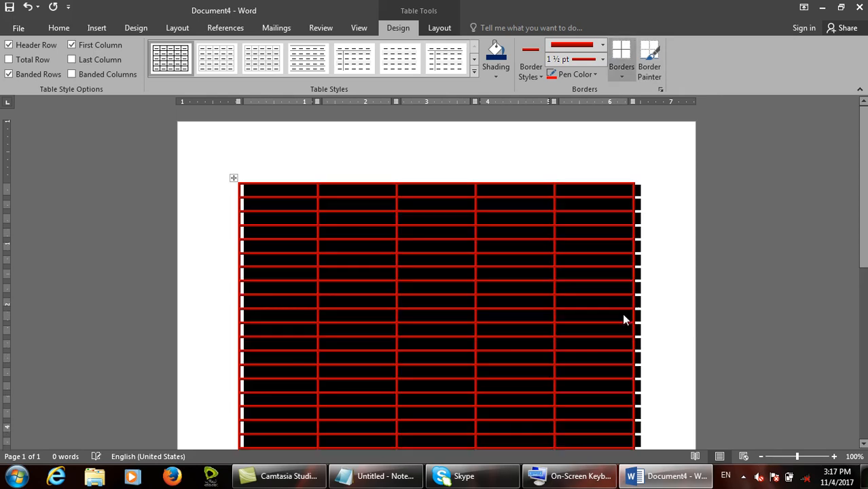
Toggle the inside vertical borders off for the whole table, and close the document without saving it
left_click(621, 76)
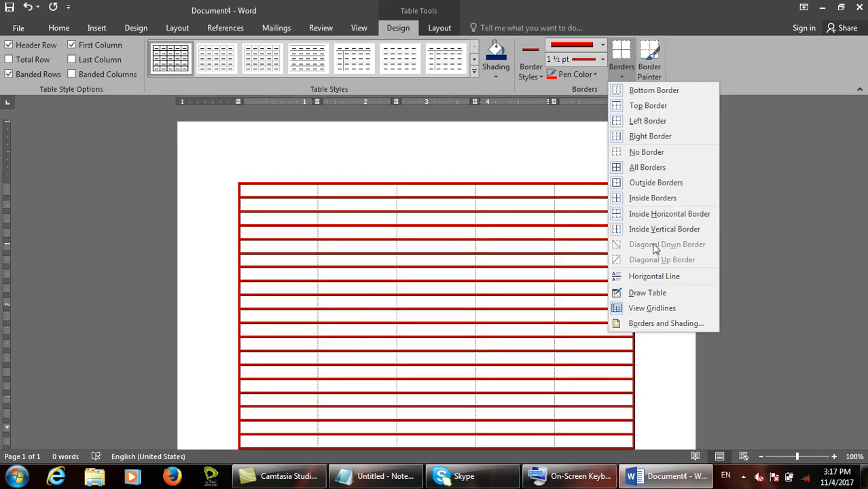
left_click(662, 229)
key("ctrl+w")
key("n")
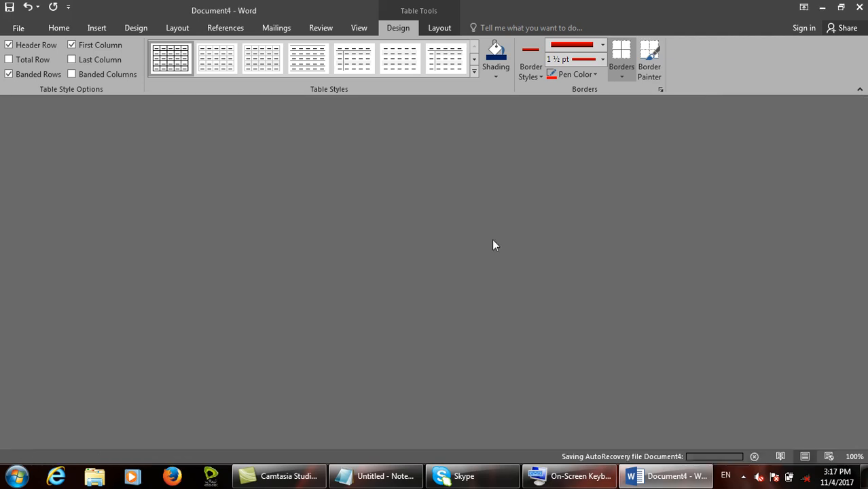
Create a new blank document and insert a table with 2 columns and 8 rows
left_click(97, 28)
key("ctrl+n")
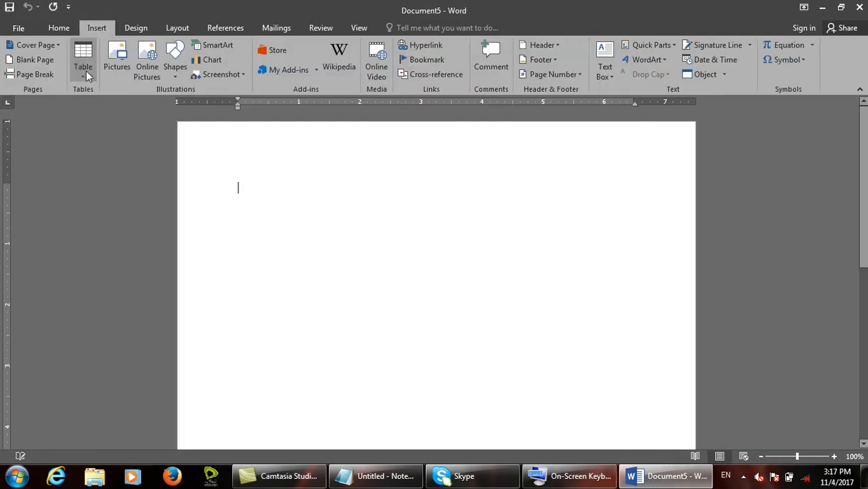
left_click(83, 64)
left_click(93, 189)
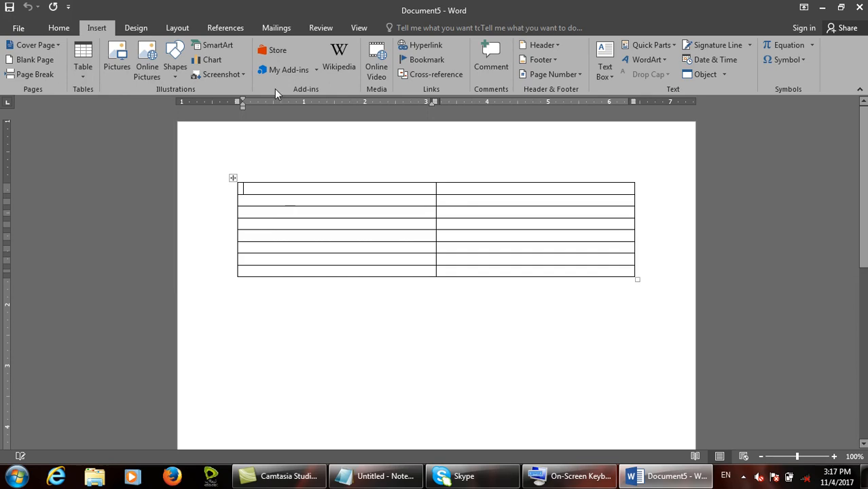
Try to draw diagonal lines across the two-column table with Draw Table, and close the document without saving it
left_click(439, 28)
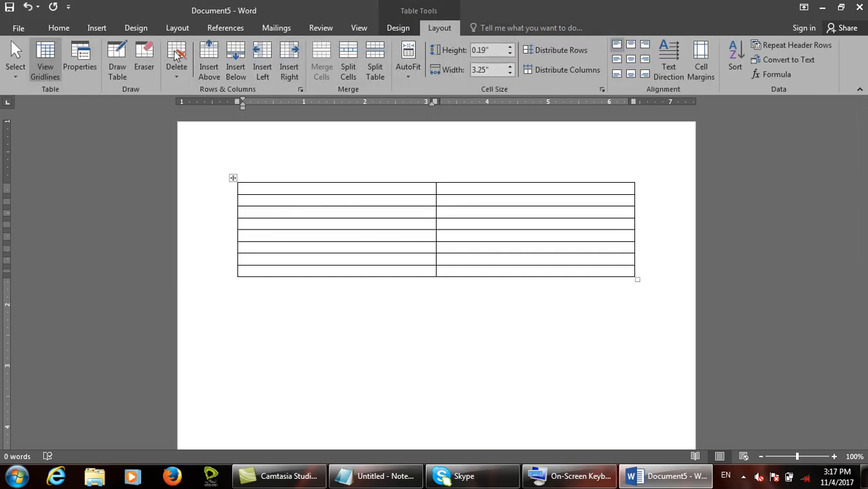
left_click(118, 71)
mouse_move(632, 179)
left_mouse_down()
mouse_move(316, 229)
mouse_move(243, 266)
left_mouse_up()
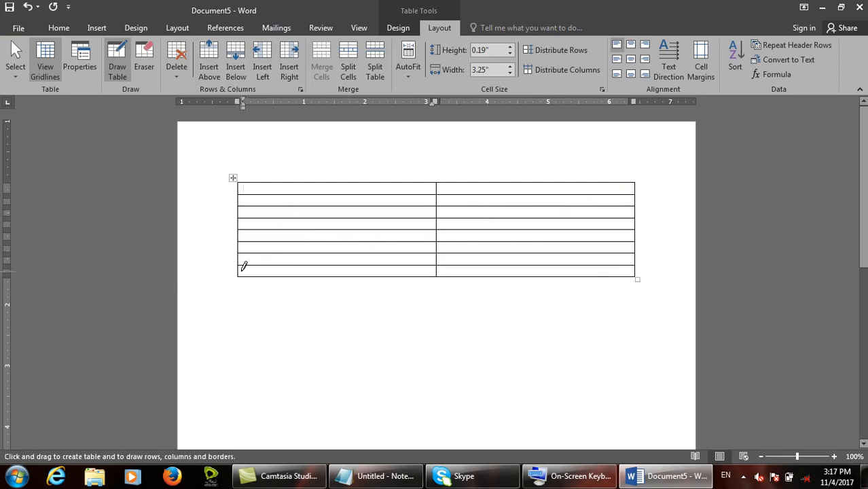
mouse_move(635, 182)
left_mouse_down()
mouse_move(452, 195)
mouse_move(488, 195)
mouse_move(461, 197)
left_mouse_up()
key("ctrl+w")
key("n")
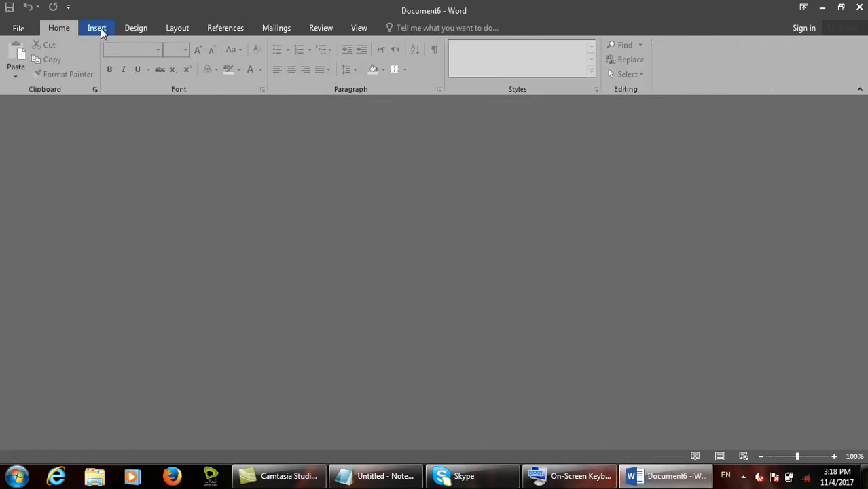
Draw a one-cell table about 4.94" wide and 2.84" high, and add both diagonals across the cell
left_click(99, 29)
left_click(85, 61)
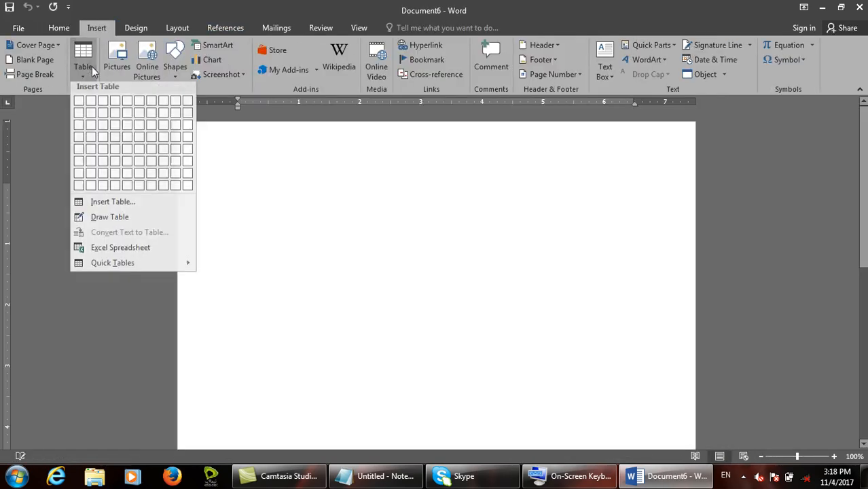
left_click(141, 220)
mouse_move(246, 175)
left_mouse_down()
mouse_move(518, 339)
mouse_move(550, 346)
left_mouse_up()
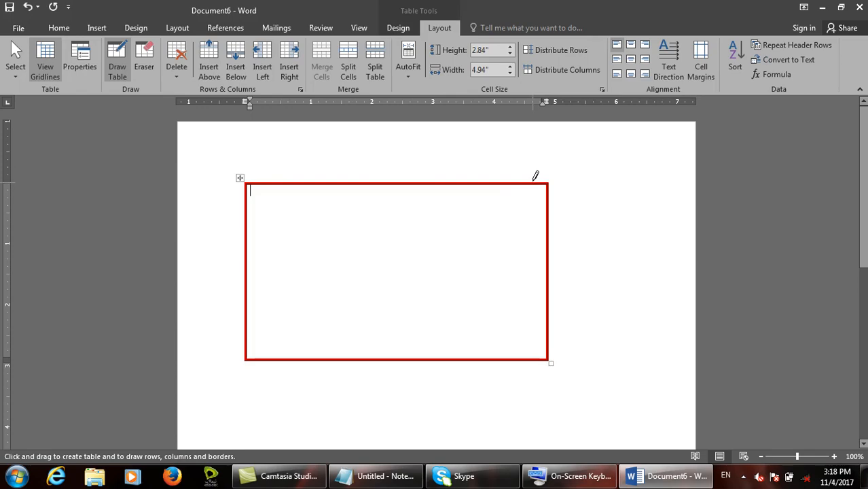
left_click_drag(543, 184, 248, 356)
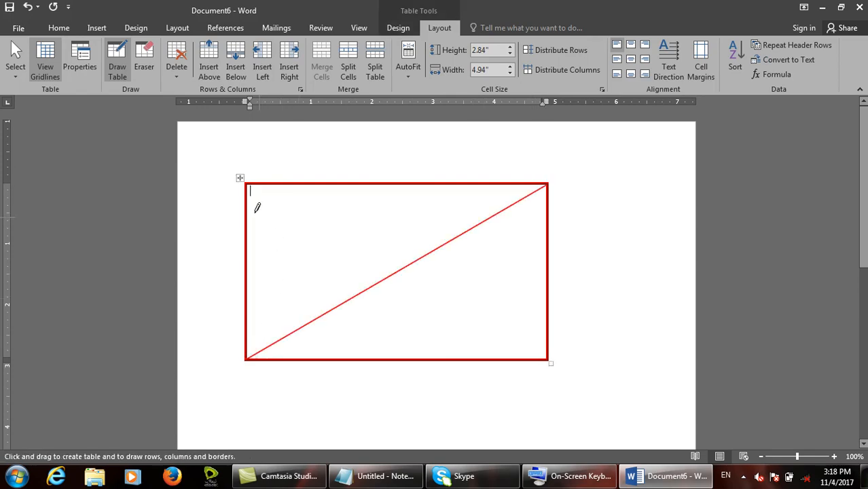
mouse_move(252, 181)
left_mouse_down()
mouse_move(470, 291)
mouse_move(546, 345)
mouse_move(547, 355)
left_mouse_up()
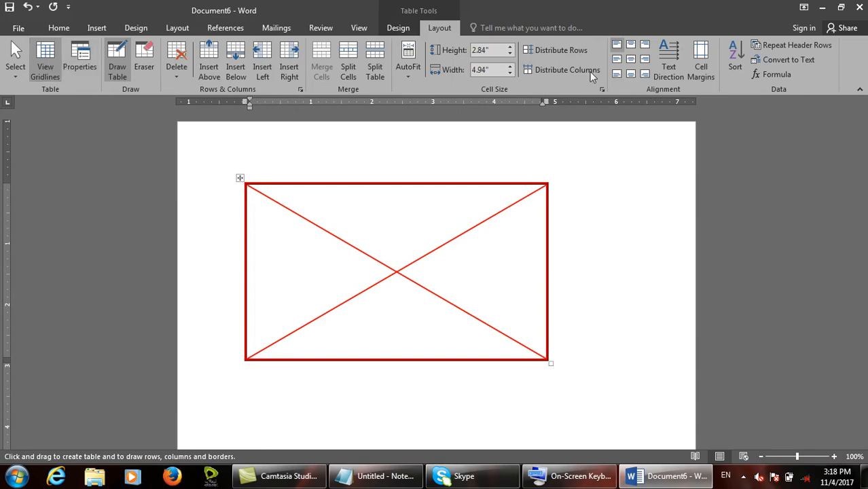
Stop drawing and examine the border options available for the one-cell table with the diagonals
left_click(398, 27)
left_click(620, 73)
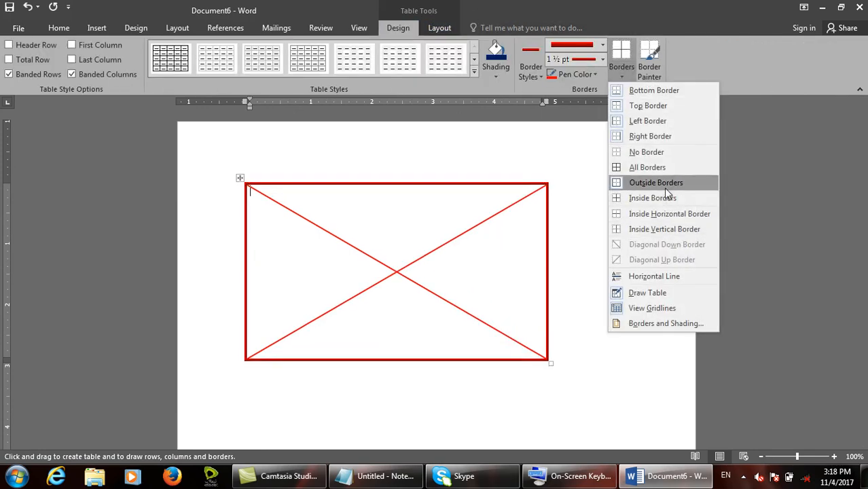
left_click(459, 260)
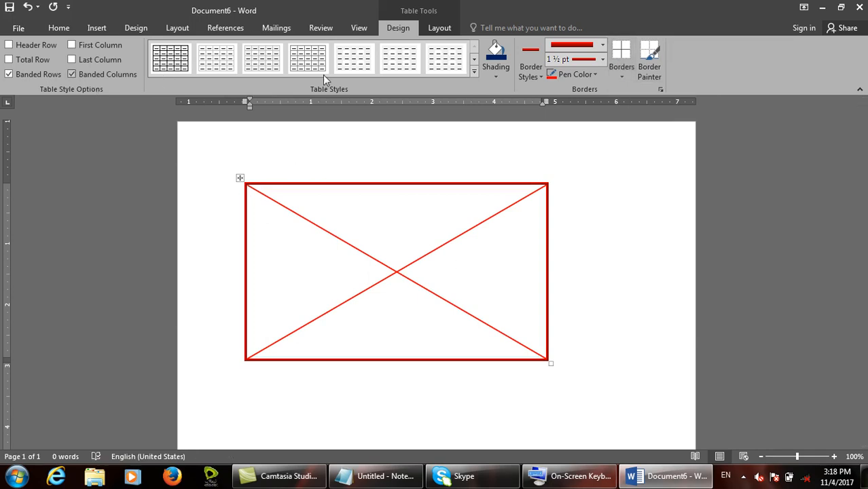
left_click(439, 27)
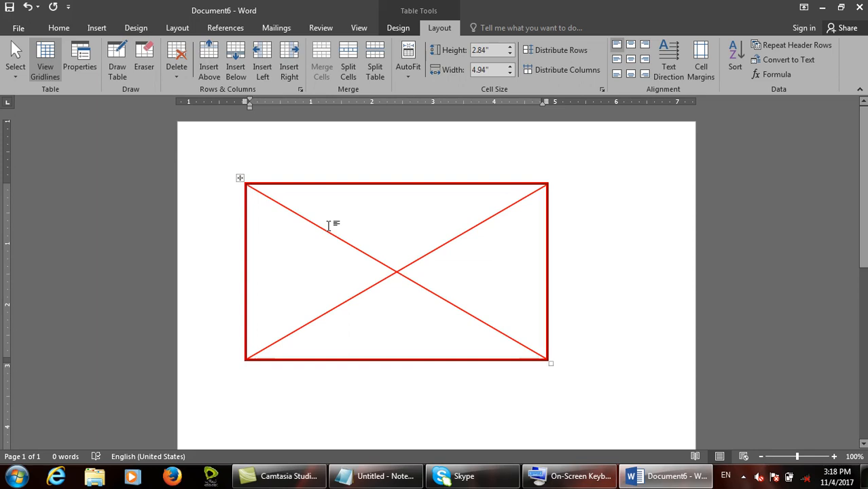
Create another blank document and draw a one-cell table about 5.56" wide and 3.06" high
key("ctrl+n")
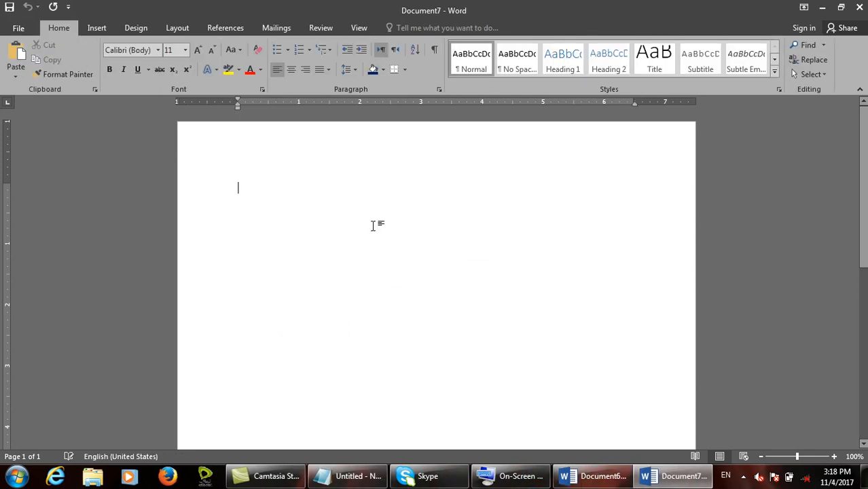
left_click(96, 27)
left_click(83, 68)
left_click(95, 221)
left_click_drag(213, 163, 554, 350)
Draw four horizontal lines across the table to divide it into five rows
mouse_move(218, 218)
left_mouse_down()
mouse_move(567, 231)
mouse_move(548, 216)
left_mouse_up()
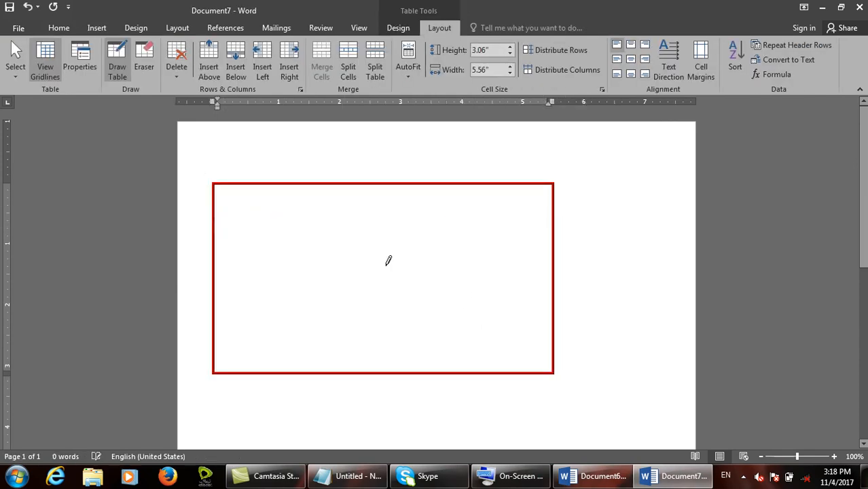
left_click_drag(440, 253, 543, 253)
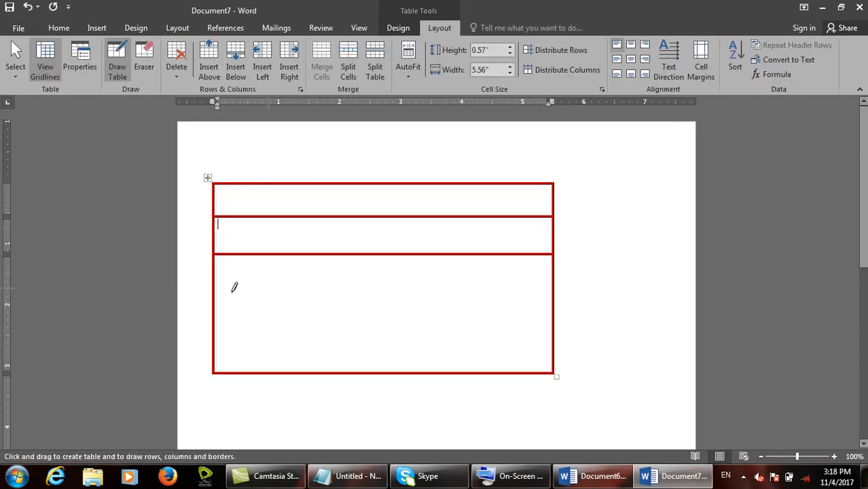
left_click_drag(217, 294, 537, 295)
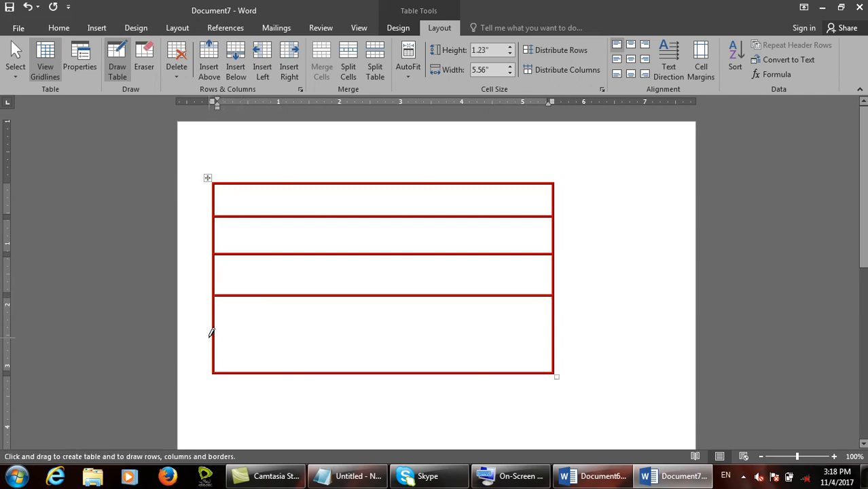
mouse_move(222, 330)
left_mouse_down()
mouse_move(611, 320)
mouse_move(571, 326)
left_mouse_up()
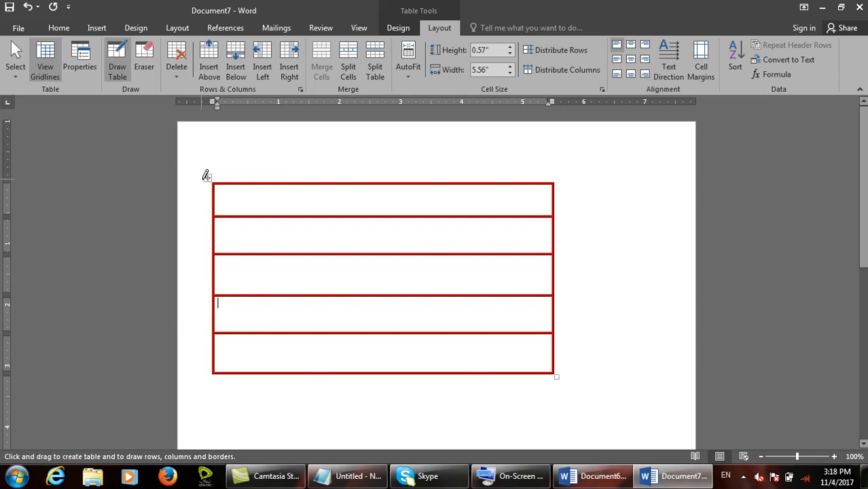
Stop drawing, select the whole five-row table, and preview the Inside Horizontal Border option on it
left_click(117, 67)
left_click(208, 178)
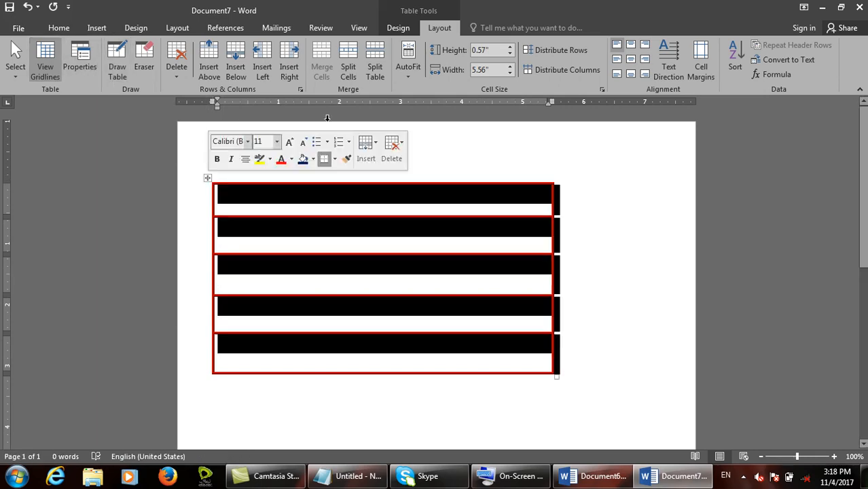
left_click(398, 28)
left_click(629, 75)
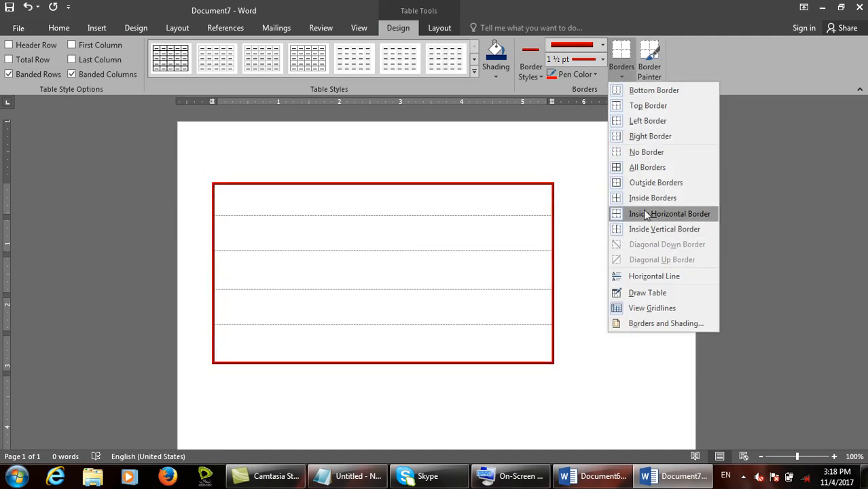
left_click(610, 213)
left_click(403, 236)
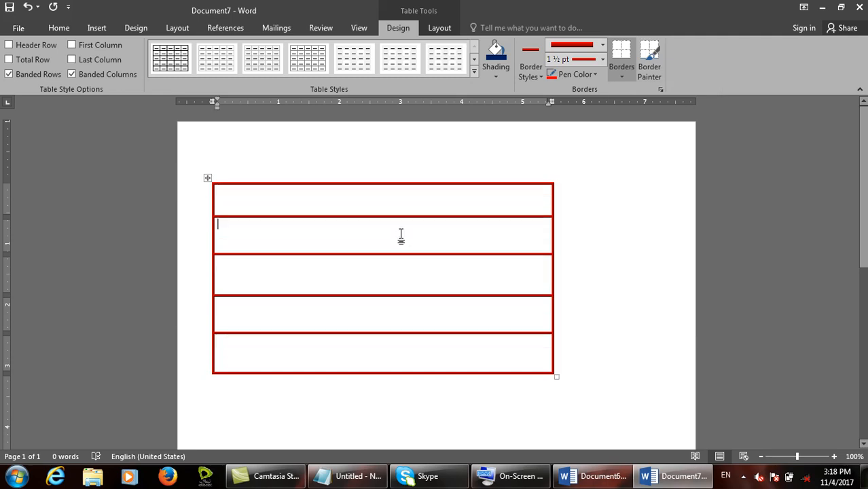
Undo the drawn horizontal row lines so only the table's outer frame is left
key("ctrl+z")
key("ctrl+z")
key("ctrl+z")
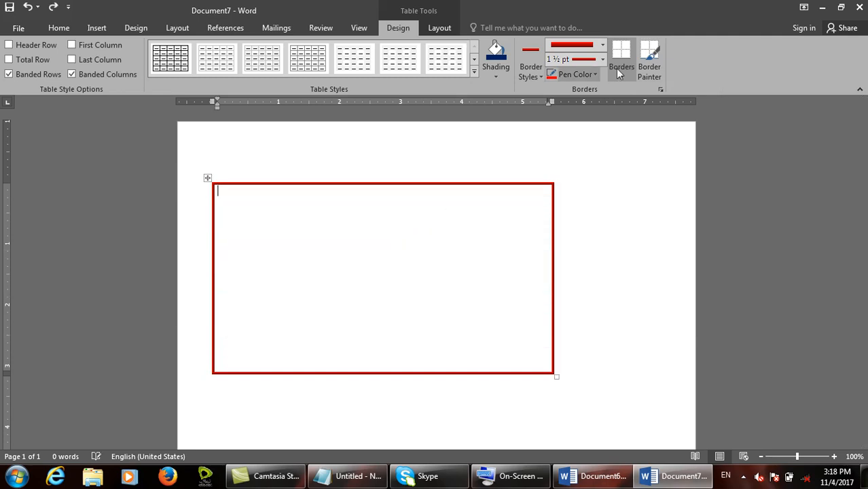
left_click(628, 69)
left_click(466, 226)
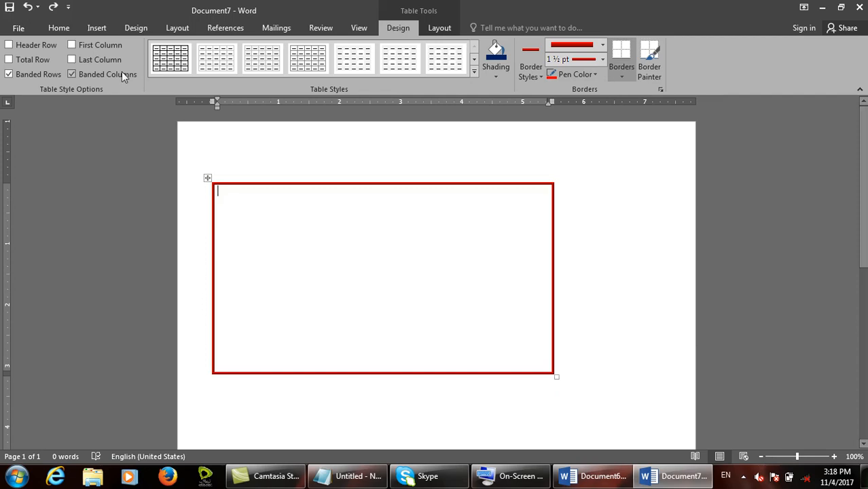
left_click(135, 28)
left_click(439, 28)
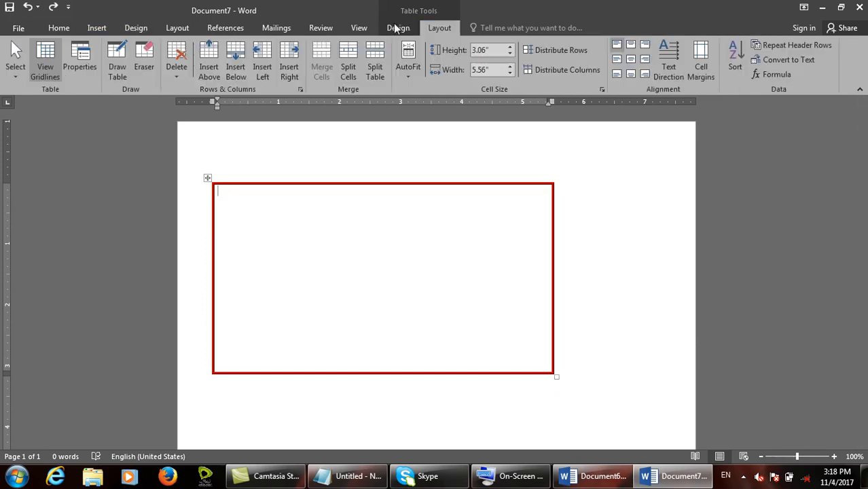
Draw a horizontal line across the one-cell table about 1.25" below its upper edge to split it into two rows
left_click(397, 27)
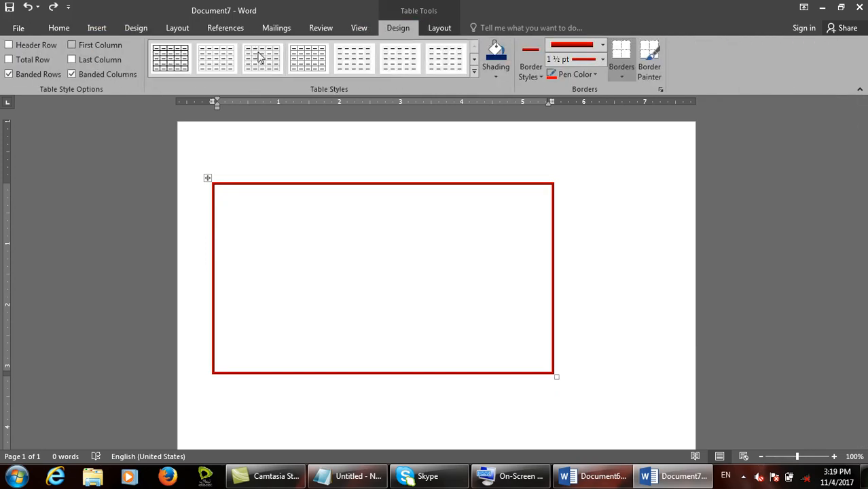
left_click(440, 27)
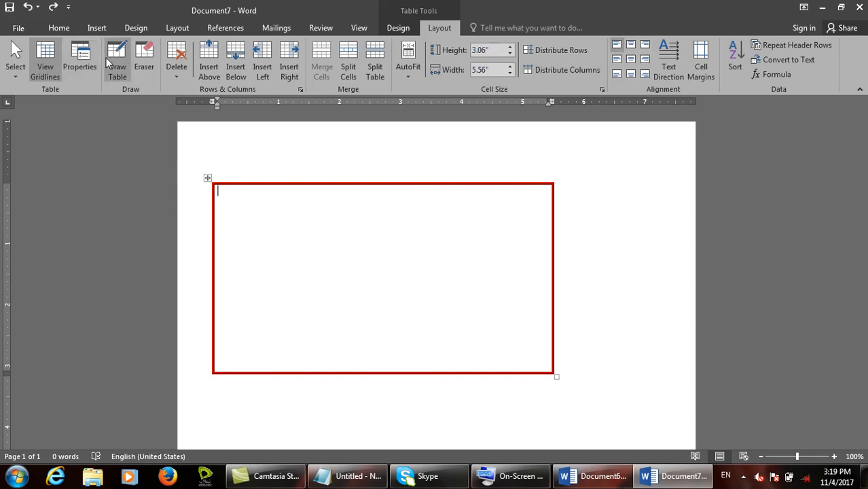
left_click(115, 64)
mouse_move(220, 263)
left_mouse_down()
mouse_move(561, 282)
mouse_move(551, 264)
left_mouse_up()
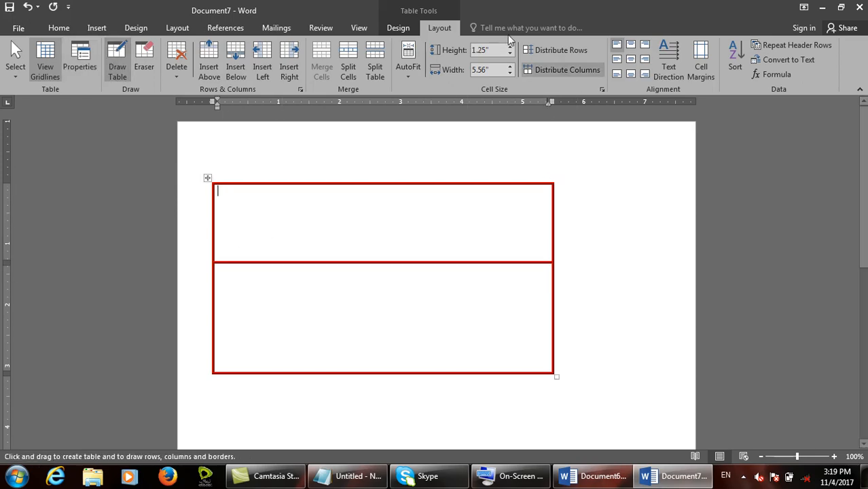
Draw a diagonal line across the upper row from its upper-right to its lower-left corner and check the diagonal border options
left_click(397, 27)
left_click(623, 75)
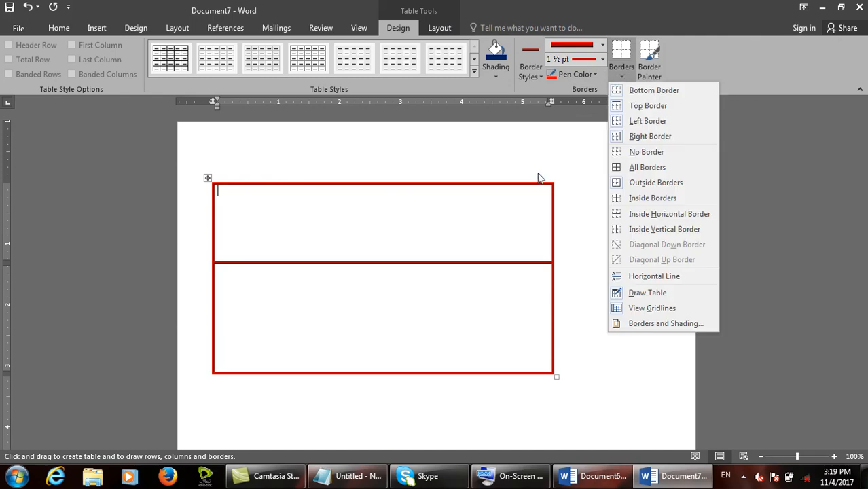
left_click(553, 192)
mouse_move(552, 185)
left_mouse_down()
mouse_move(309, 214)
mouse_move(216, 259)
left_mouse_up()
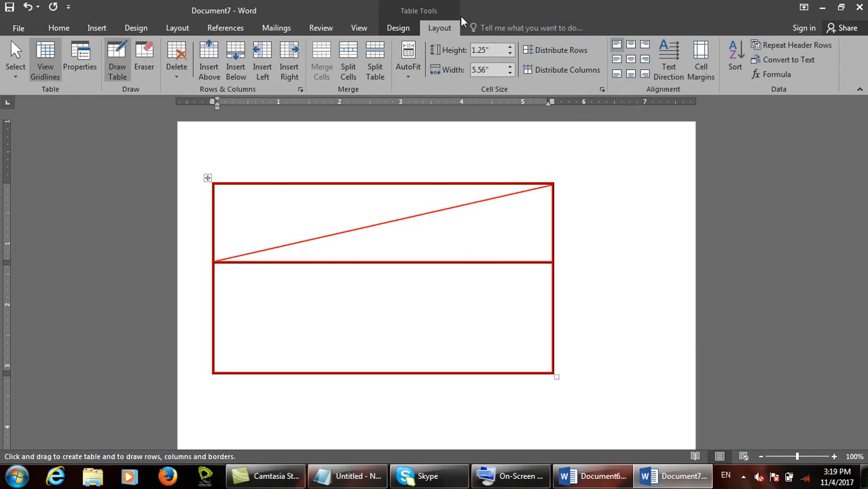
left_click(401, 28)
left_click(615, 71)
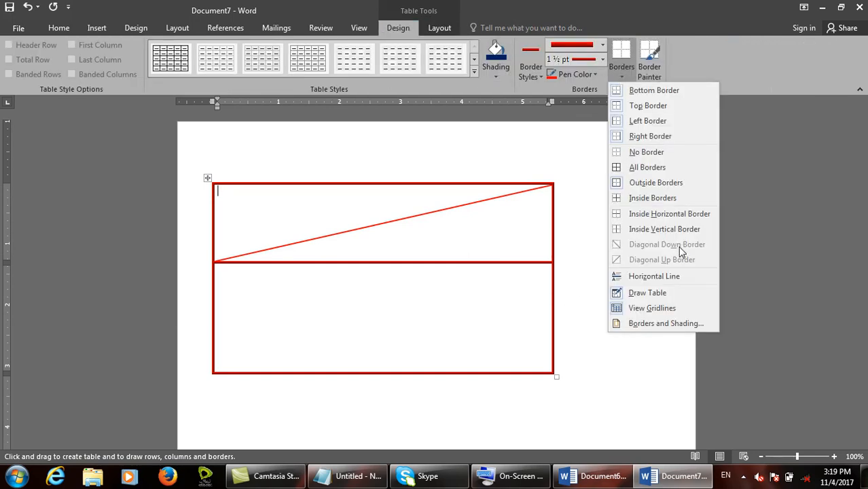
key("Escape")
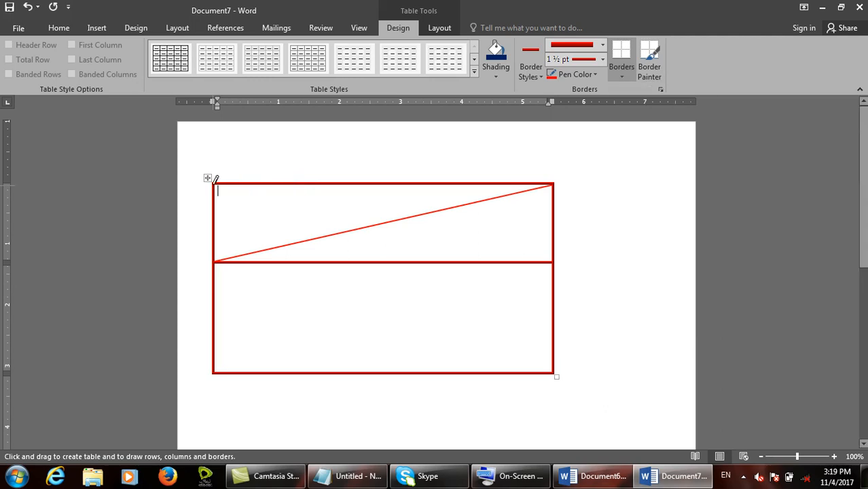
Undo the drawn diagonal and row line so only the table's outer frame is left
left_click_drag(539, 365, 552, 371)
left_click_drag(360, 263, 538, 369)
key("ctrl+z")
key("ctrl+z")
key("ctrl+z")
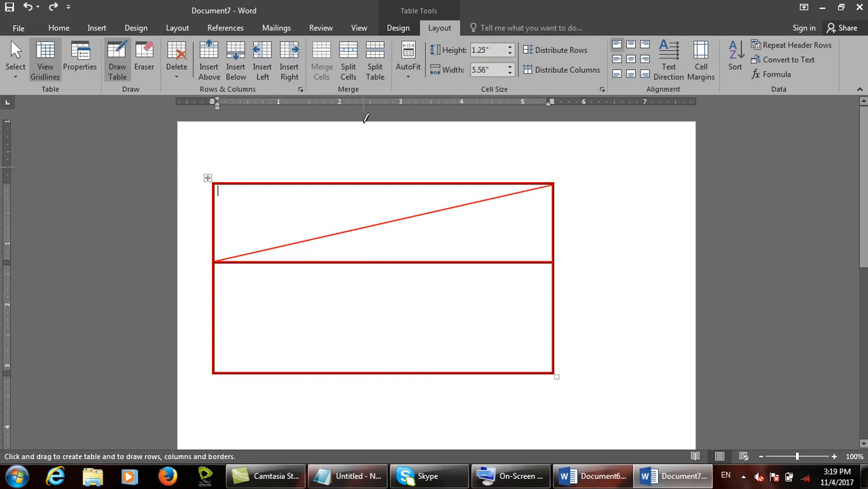
Browse the full table style gallery for the one-cell table without choosing a style
left_click(397, 27)
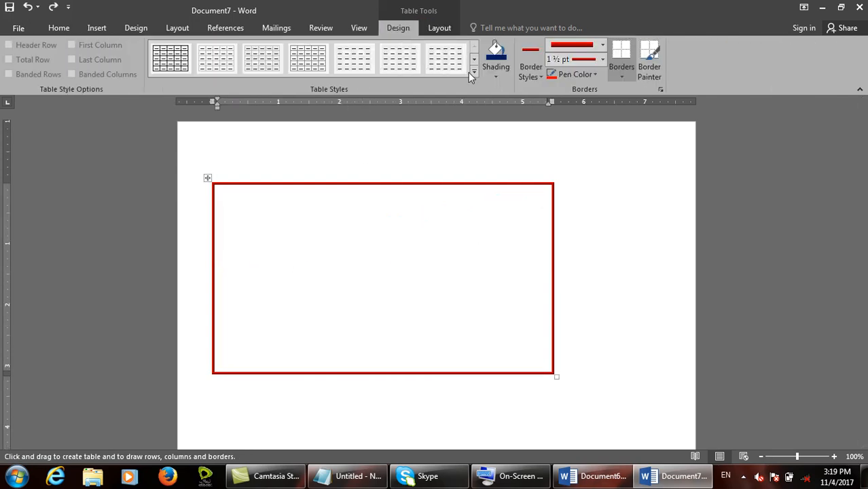
left_click(474, 70)
left_click_drag(474, 205, 468, 315)
left_click(514, 224)
left_click(439, 28)
left_click(398, 28)
Try the All Borders and Inside Horizontal Border options on the one-cell table
left_click(632, 71)
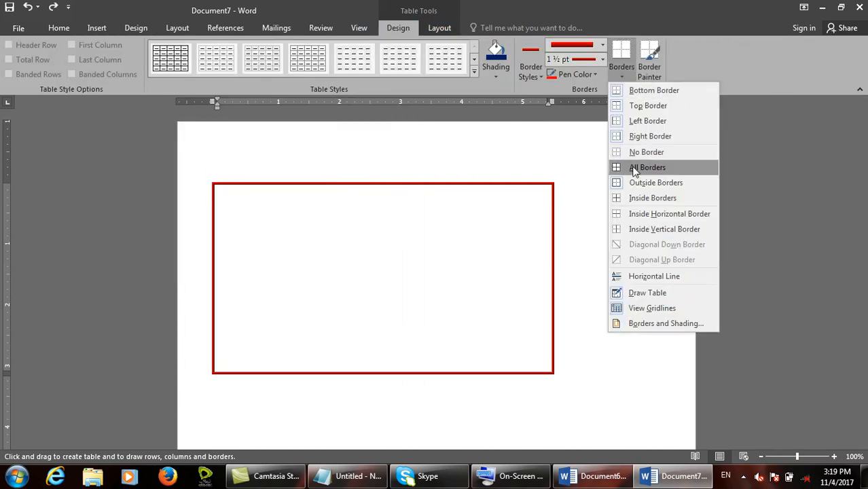
left_click(646, 167)
left_click(616, 75)
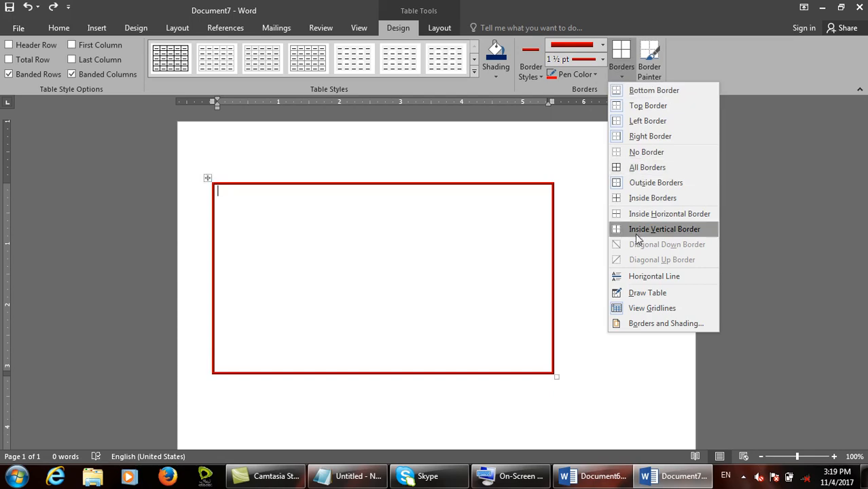
left_click(638, 214)
Close the document without saving and insert a table of 10 columns by 8 rows in a new blank document
key("ctrl+w")
key("n")
key("ctrl+n")
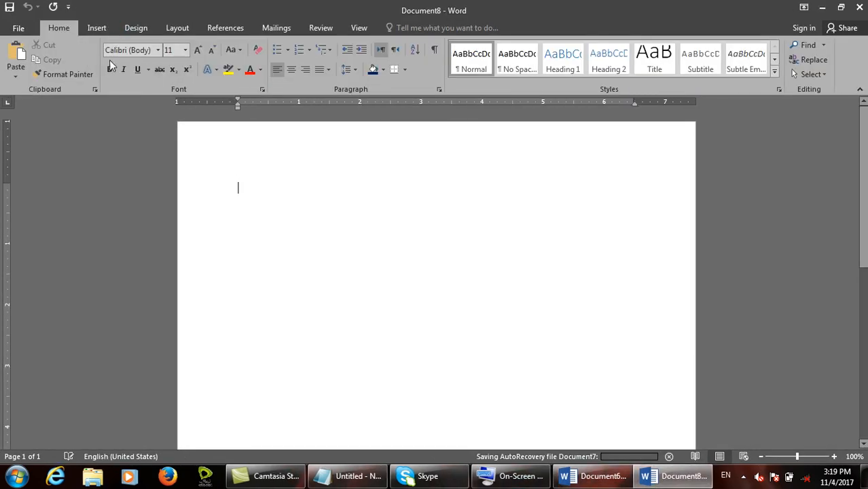
left_click(97, 28)
left_click(84, 61)
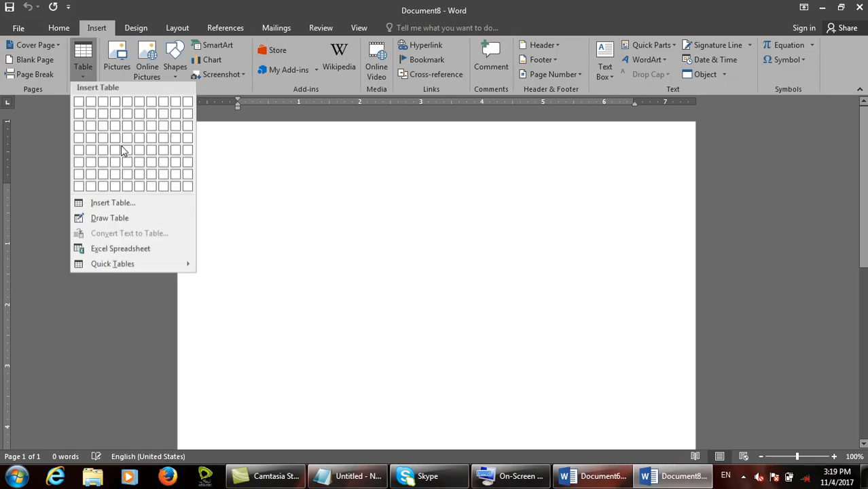
left_click(187, 186)
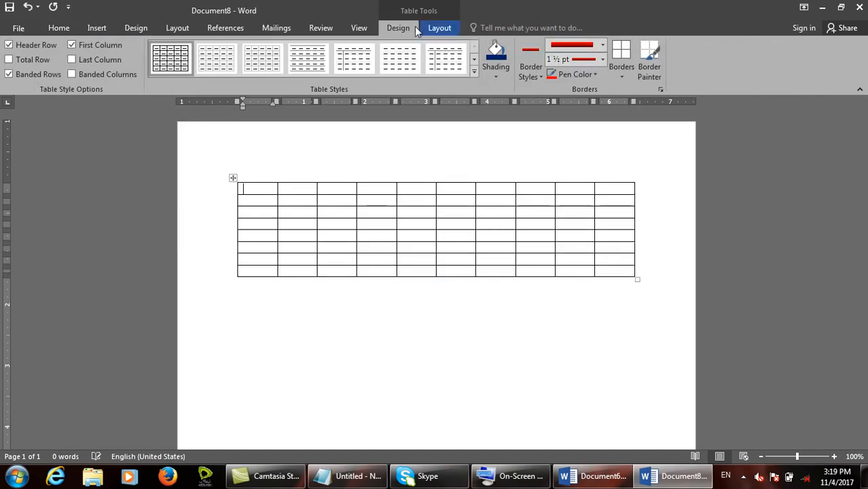
Draw a red line along the upper edge of the first row's first two cells and a diagonal across its last cell
left_click(615, 72)
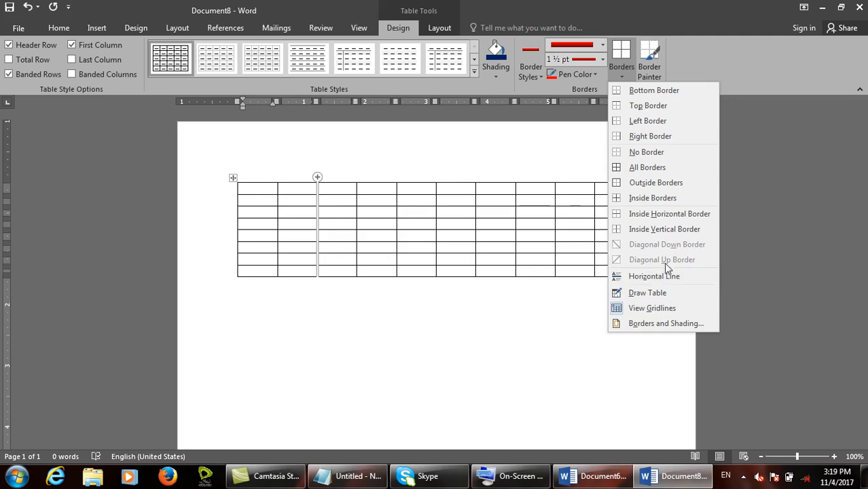
left_click(281, 198)
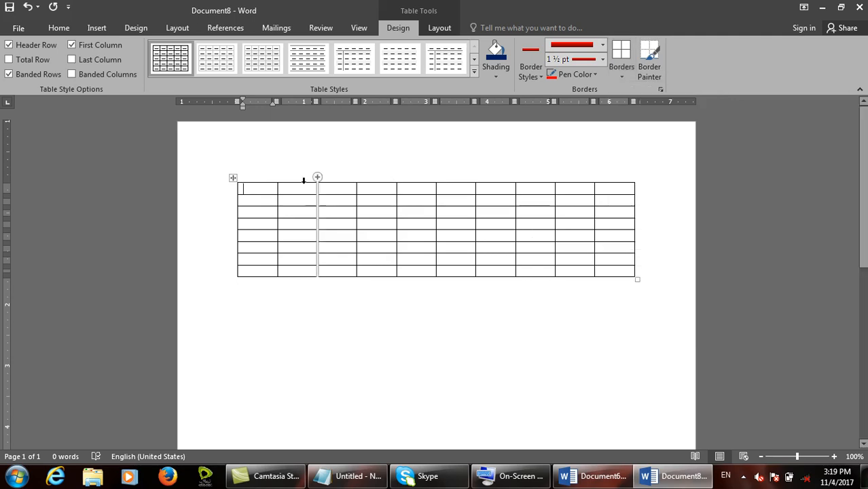
left_click(428, 34)
left_click(119, 64)
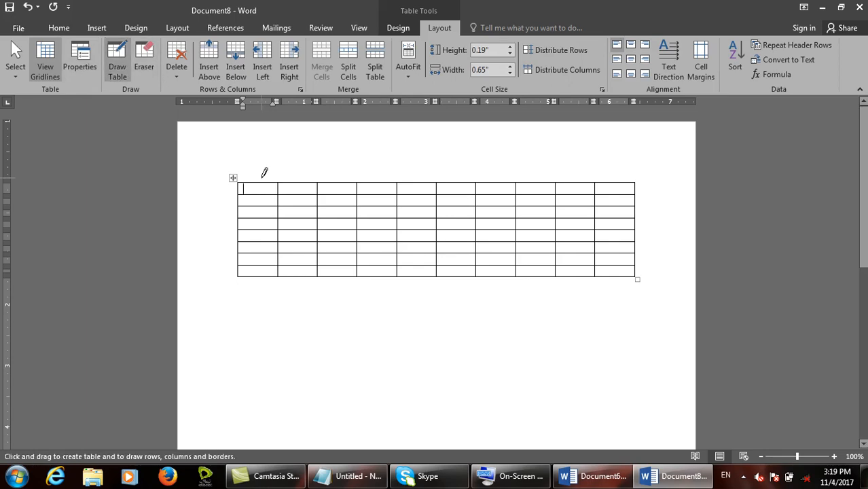
mouse_move(239, 181)
left_mouse_down()
mouse_move(287, 198)
mouse_move(267, 183)
mouse_move(247, 184)
mouse_move(304, 180)
mouse_move(270, 189)
mouse_move(254, 180)
mouse_move(454, 249)
mouse_move(633, 270)
left_mouse_up()
mouse_move(632, 184)
left_mouse_down()
mouse_move(601, 182)
mouse_move(599, 197)
left_mouse_up()
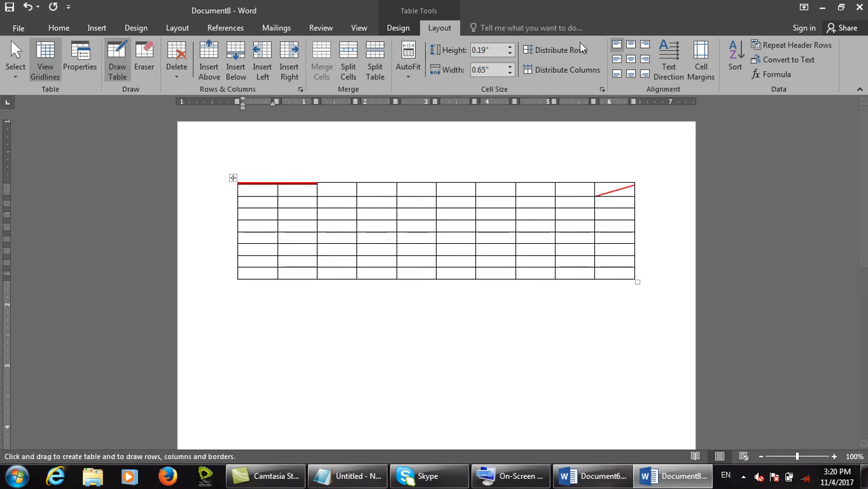
Examine the Borders options for the table's first cell and for the last cell of the first row containing the diagonal
left_click(398, 27)
left_click(619, 72)
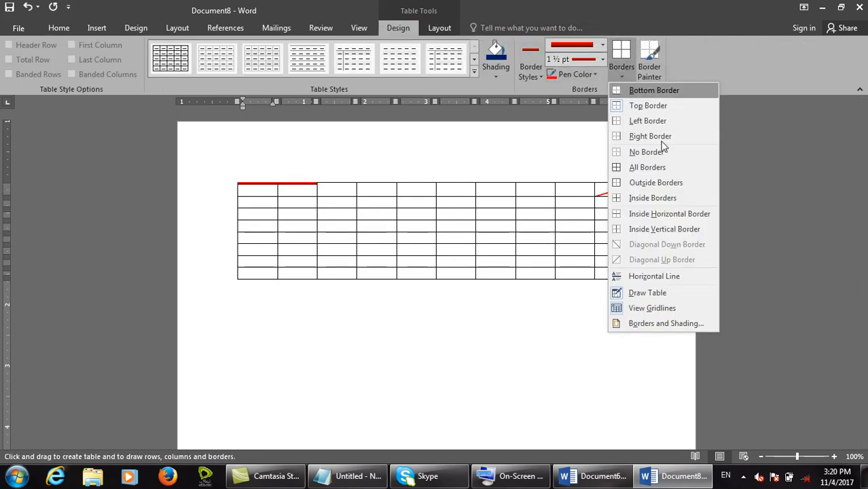
left_click(561, 212)
left_click(621, 75)
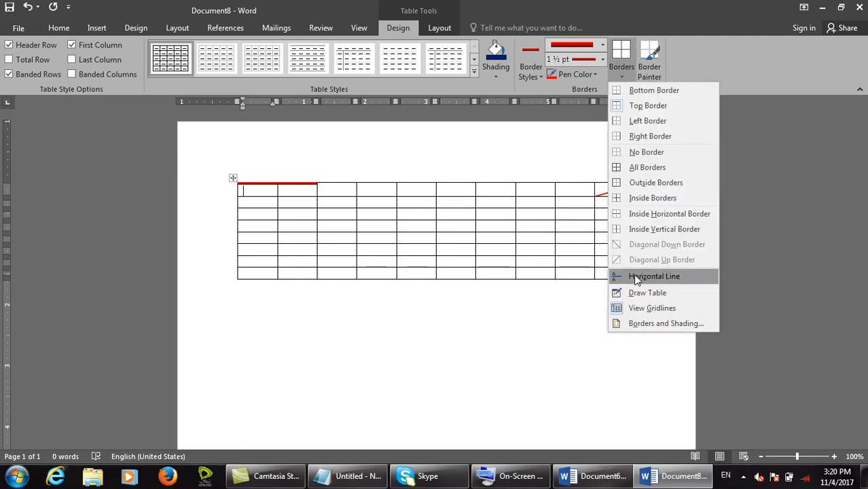
left_click(593, 202)
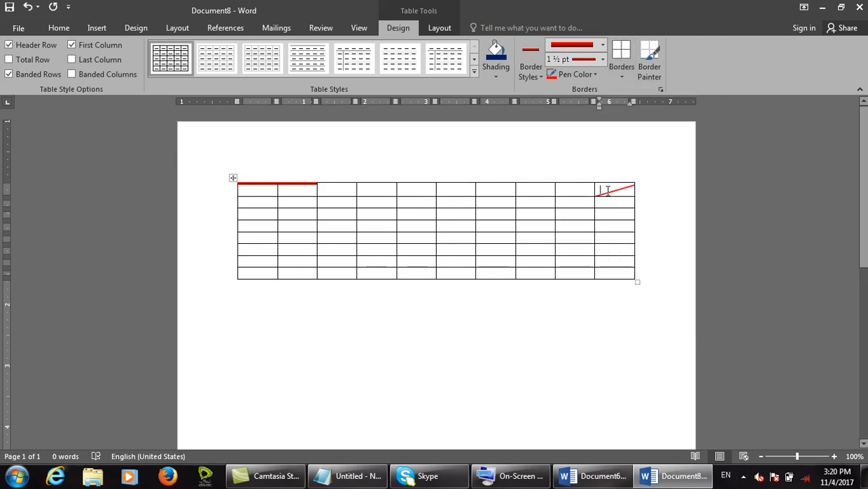
left_click(621, 74)
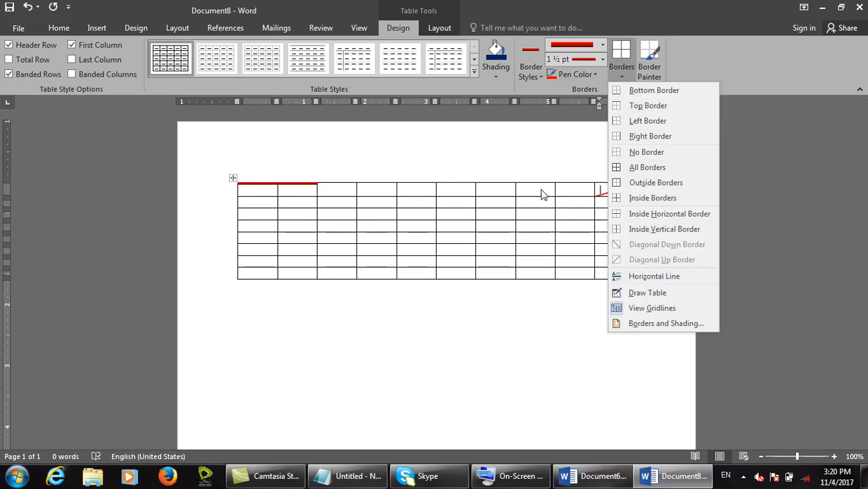
left_click(476, 298)
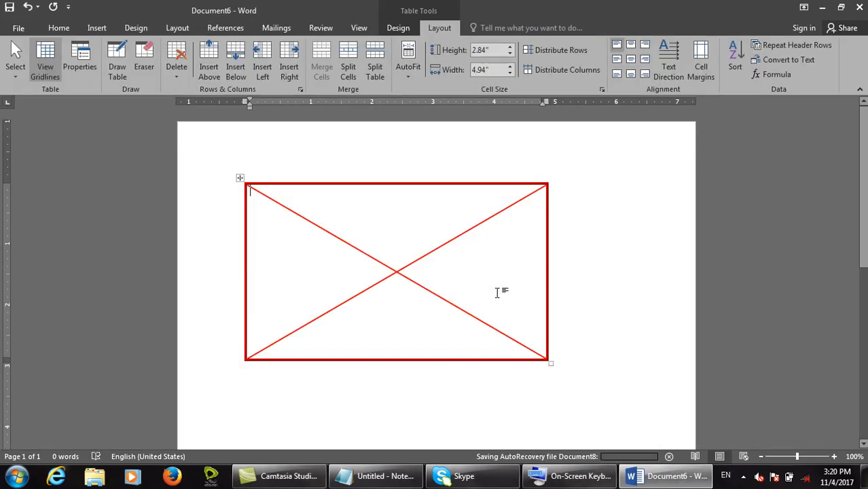
In a new blank document, generate sample paragraphs with =rand() and insert a horizontal line below them
key("ctrl+n")
type("=ran")
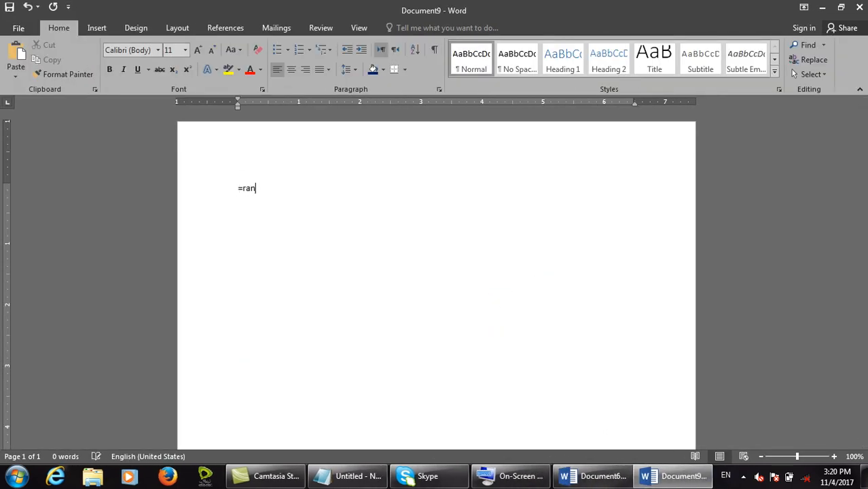
type("d()")
key("Return")
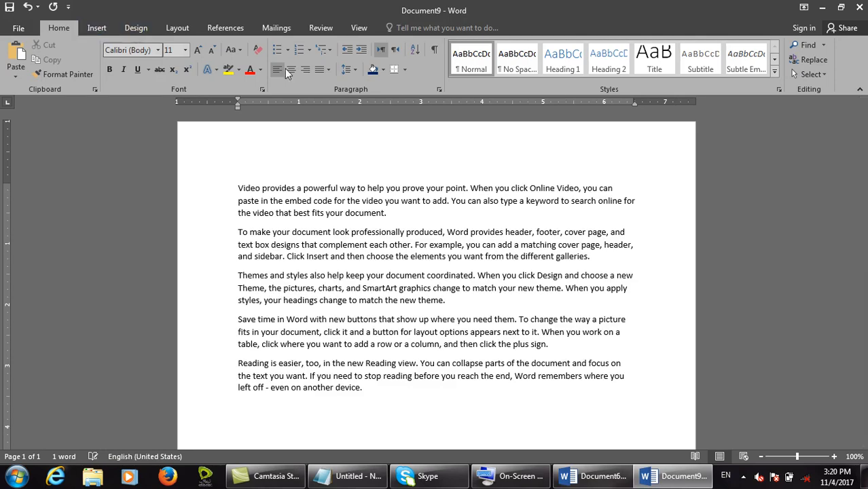
left_click(404, 70)
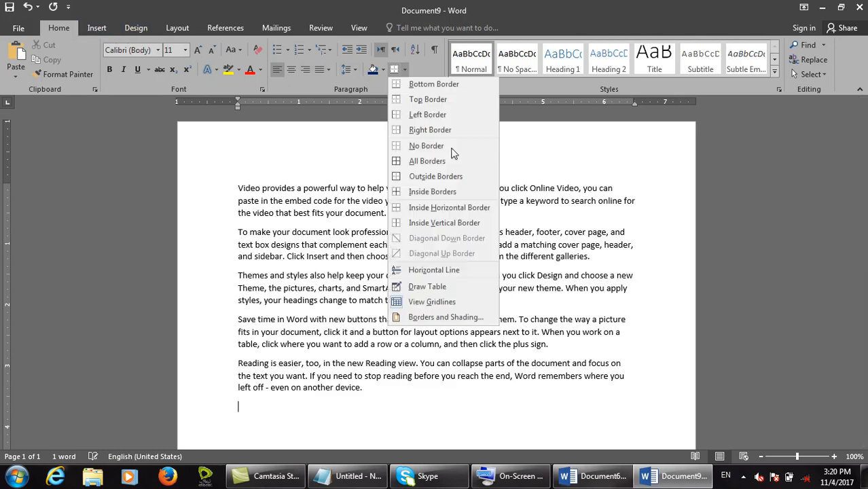
left_click(436, 271)
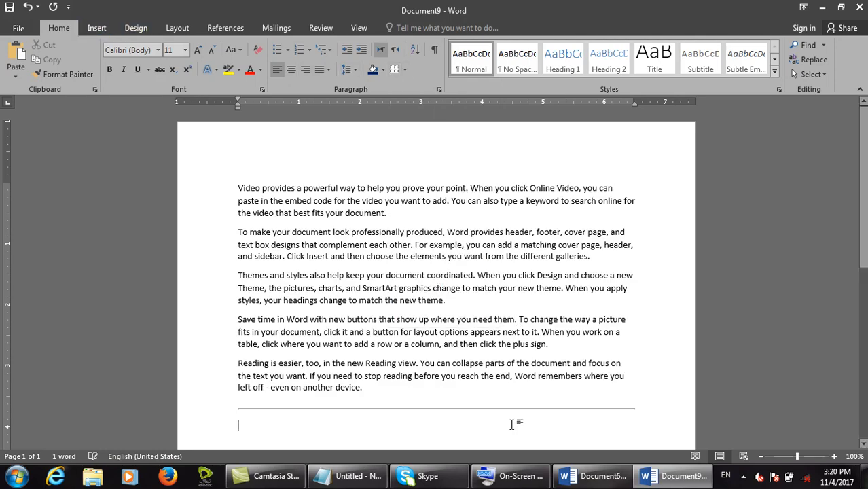
Switch to Document6, insert a horizontal line inside the table crossed by two diagonals, and turn off View Gridlines
left_click(585, 477)
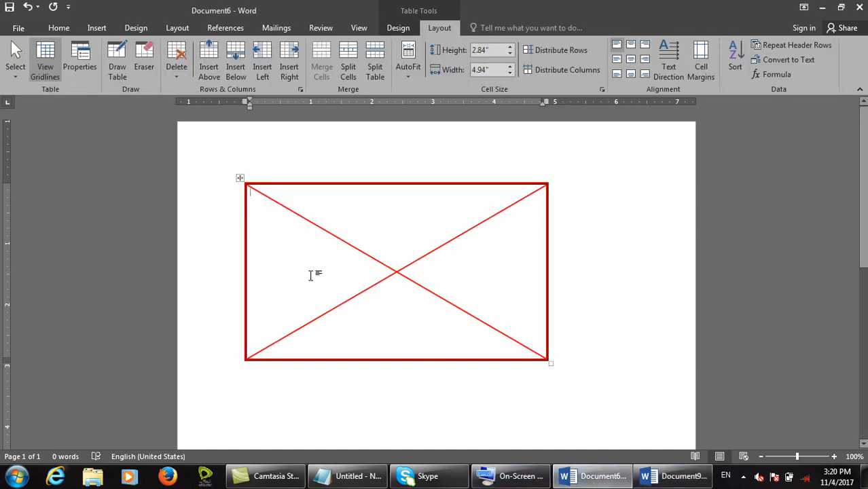
left_click(397, 28)
left_click(625, 76)
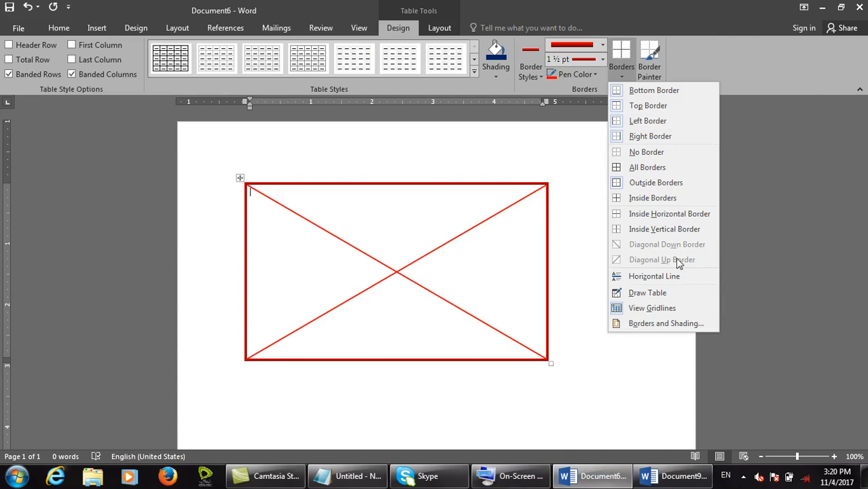
left_click(657, 277)
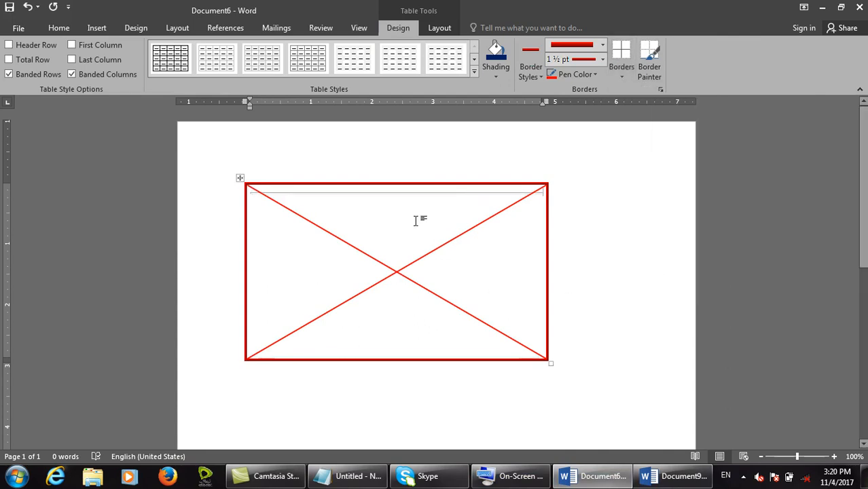
left_click(629, 68)
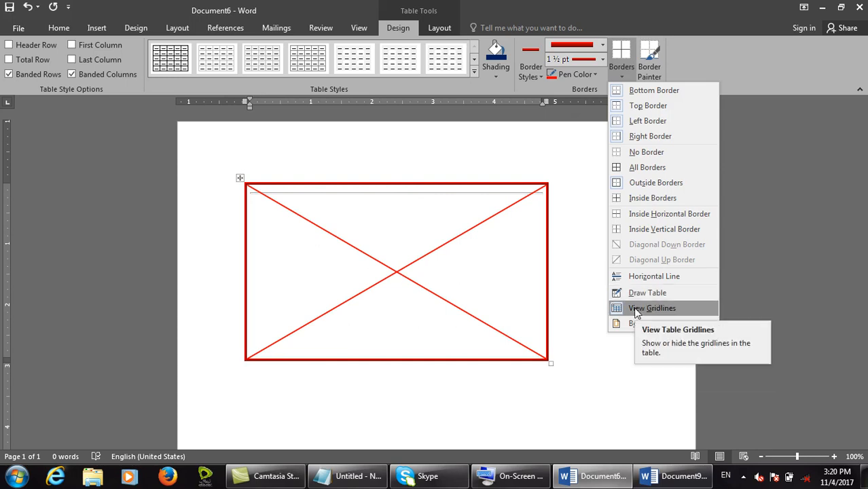
left_click(635, 309)
Review the table's Borders and Shading settings and the document's Page Borders settings, closing both without changes
left_click(619, 70)
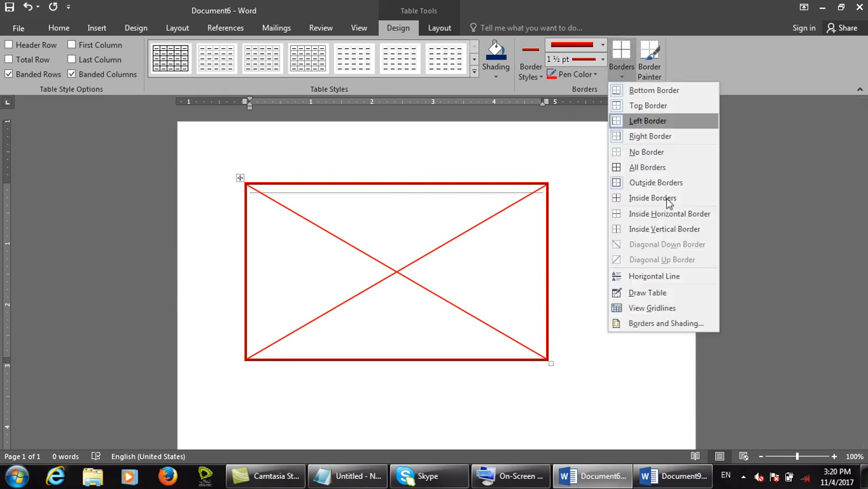
left_click(664, 325)
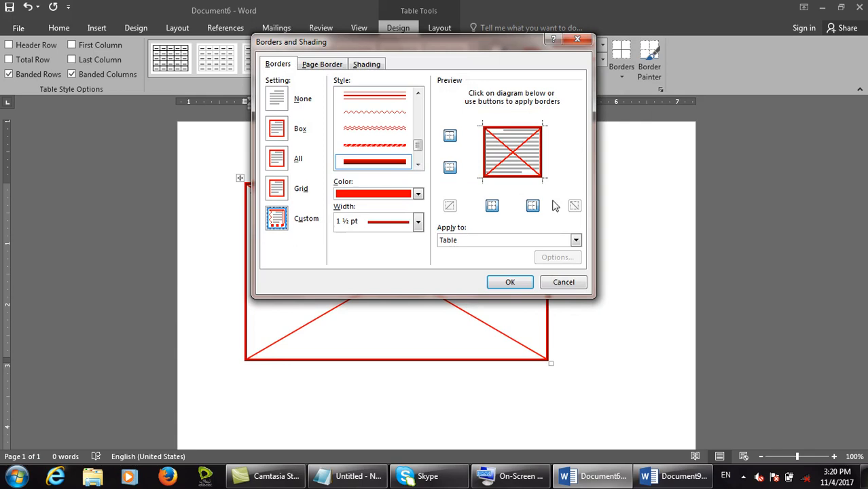
left_click(563, 282)
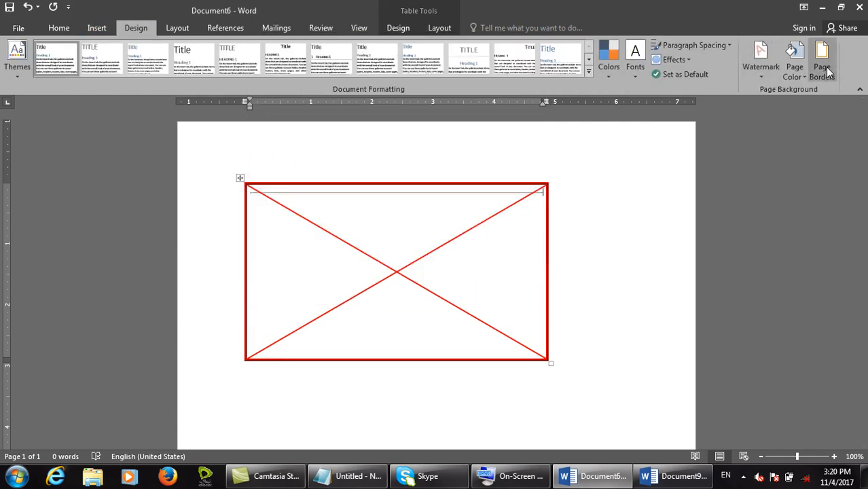
left_click(822, 67)
left_click(583, 41)
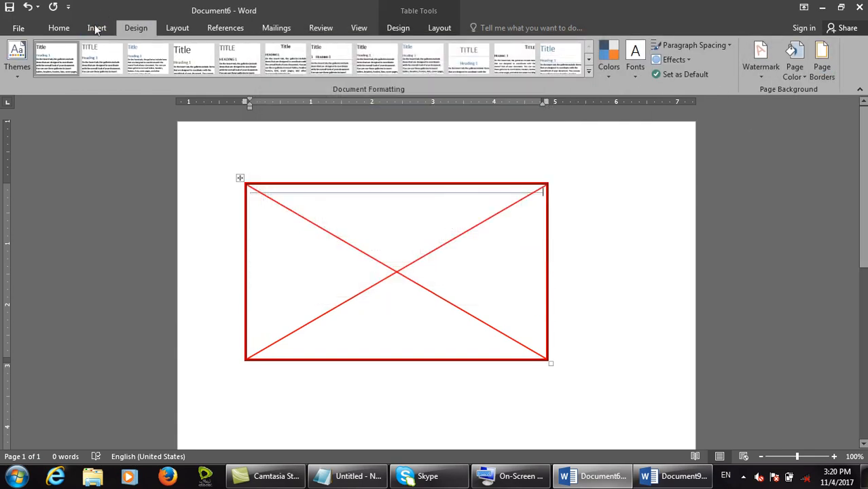
left_click(97, 28)
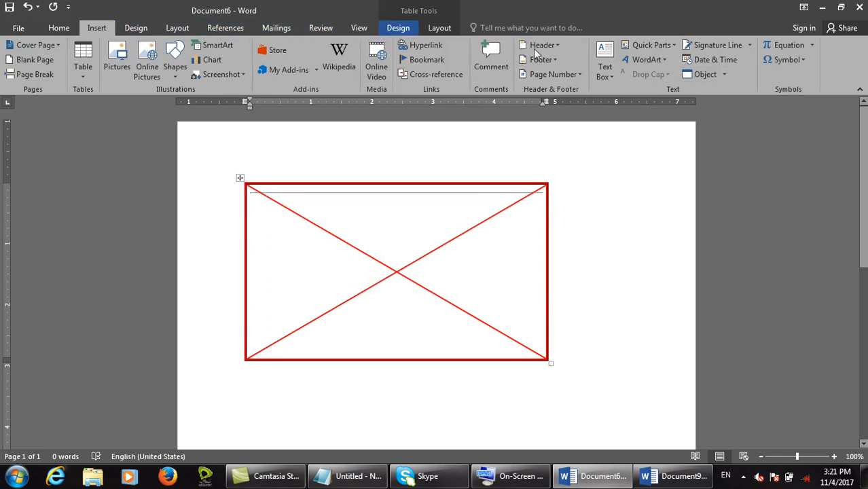
left_click(398, 27)
left_click(657, 88)
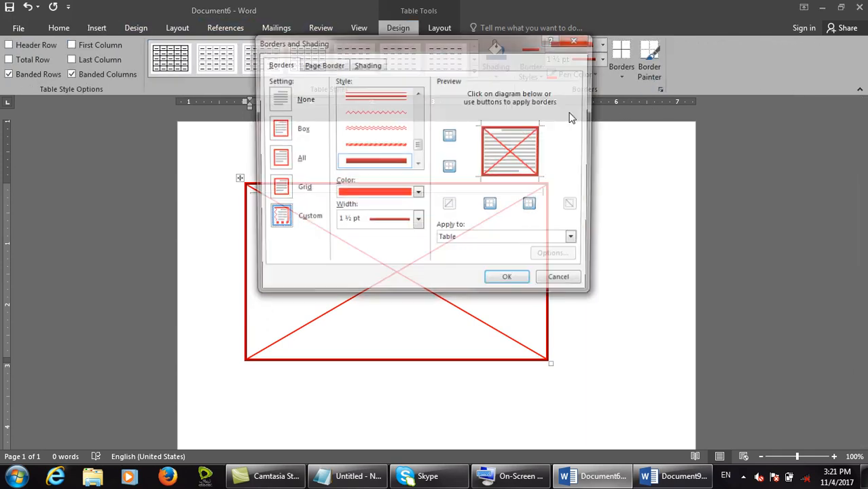
left_click(563, 282)
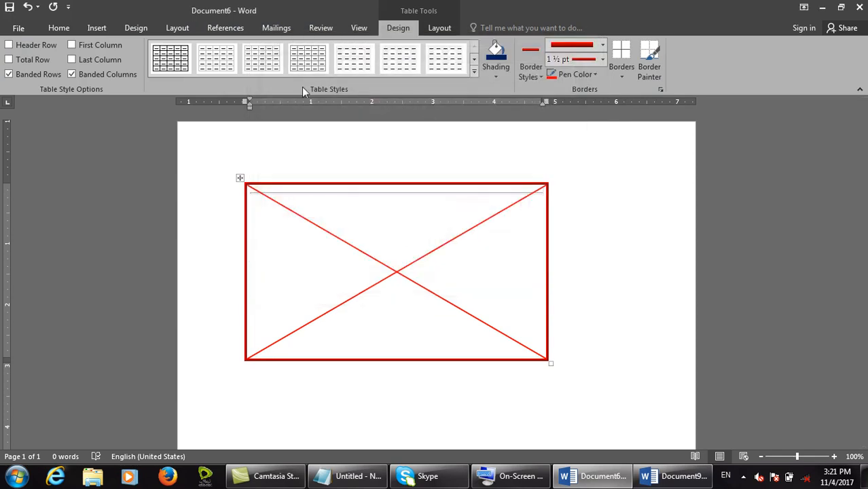
left_click(97, 28)
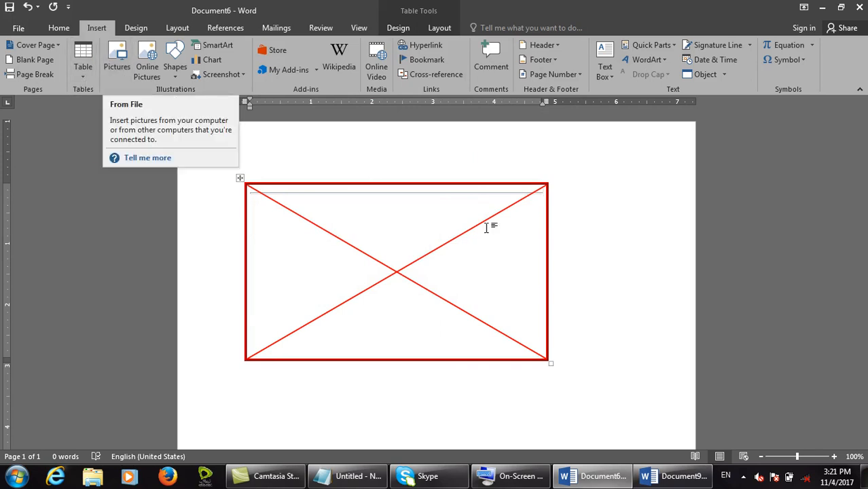
Close Document6 without saving, and replace Document9 with a new blank document
left_click(466, 231)
key("ctrl+w")
key("n")
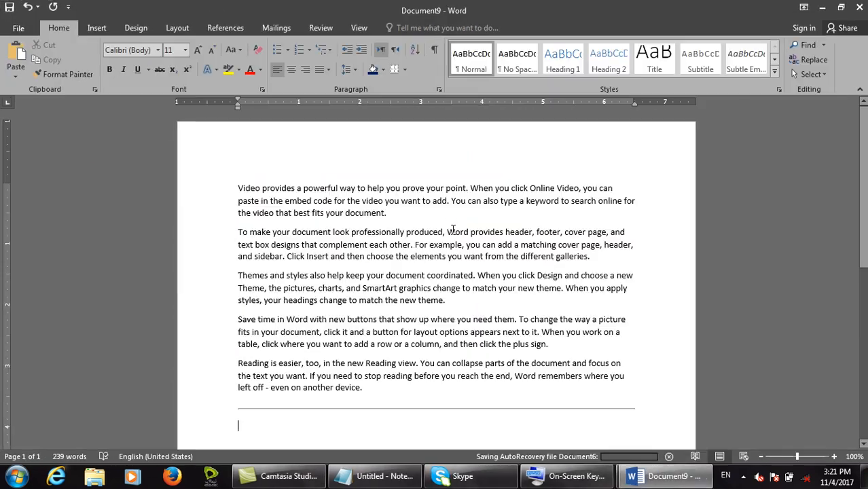
key("ctrl+n")
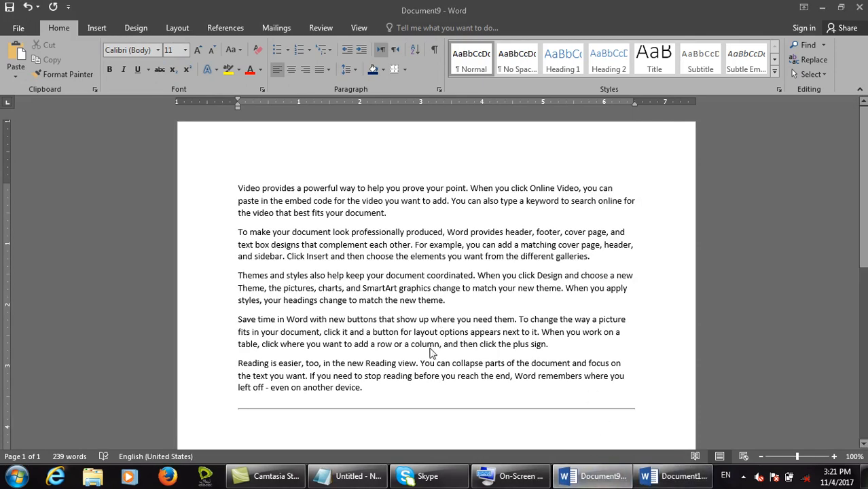
key("ctrl+w")
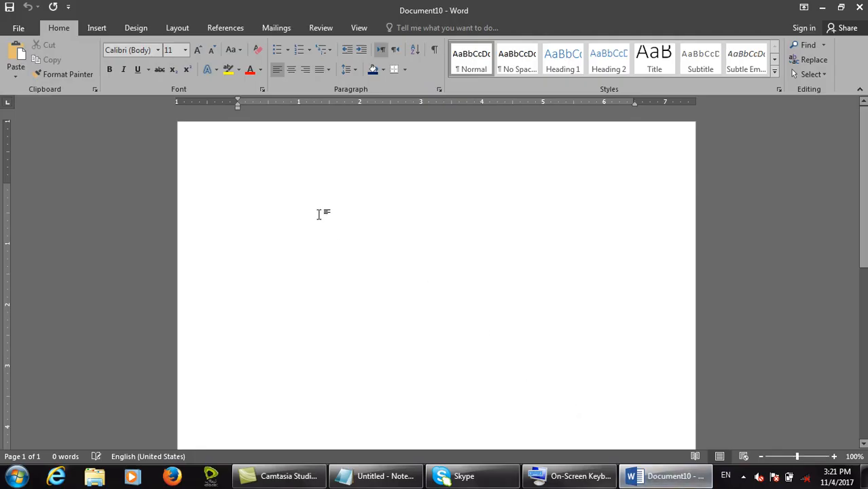
Generate sample paragraphs in the blank document with =rand()
type("=")
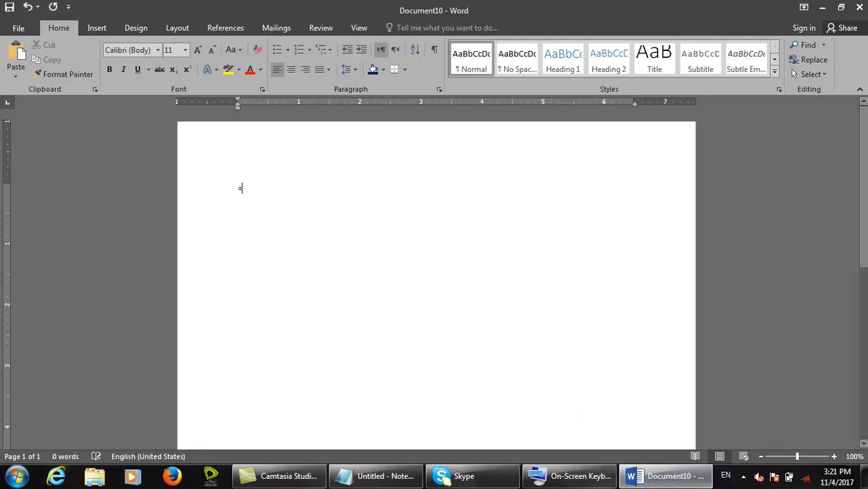
type("rand()")
key("Return")
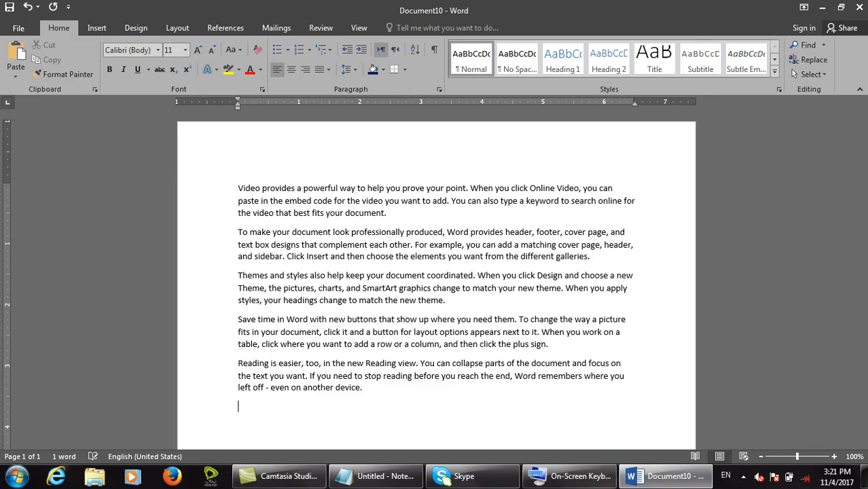
Insert the Penguins picture from the Sample Pictures folder below the sample paragraphs
left_click(96, 28)
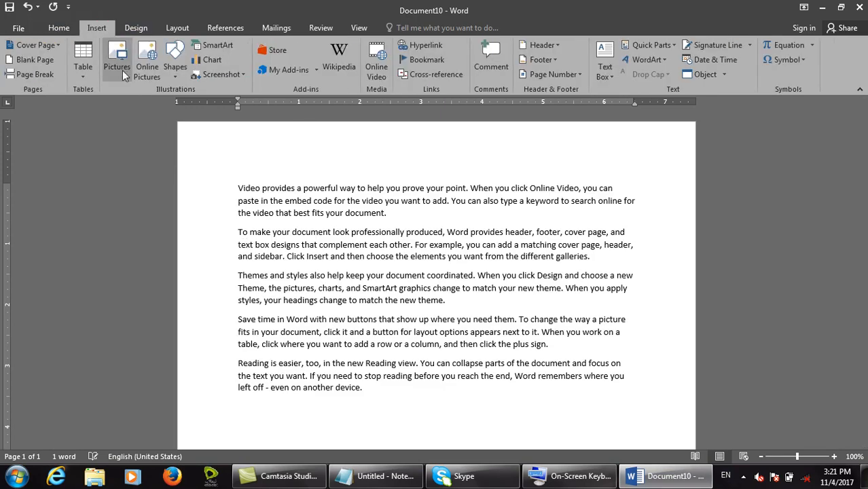
left_click(122, 62)
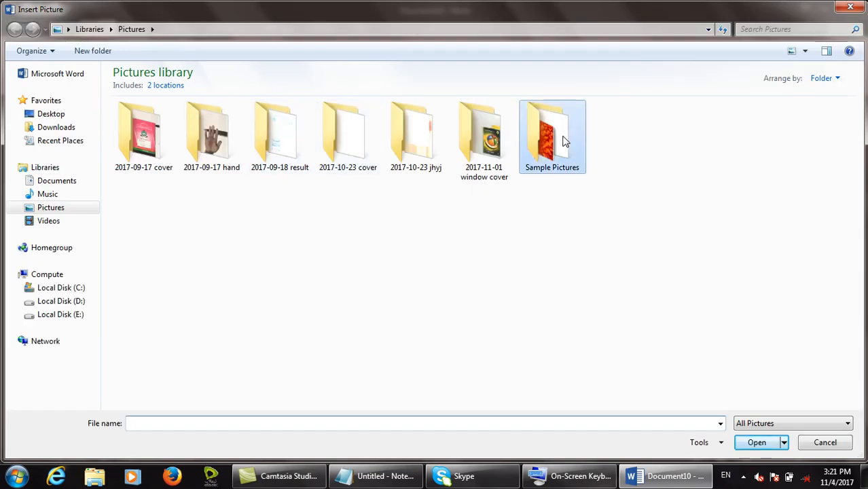
double_click(561, 141)
left_click(554, 136)
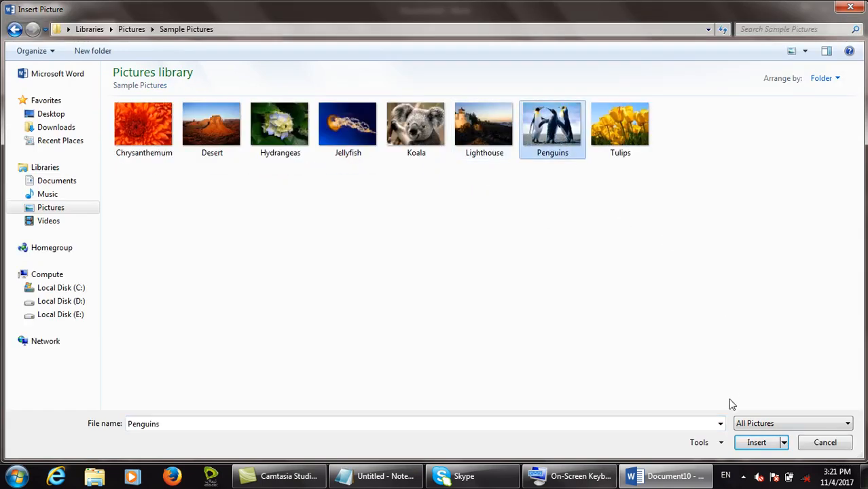
left_click(755, 442)
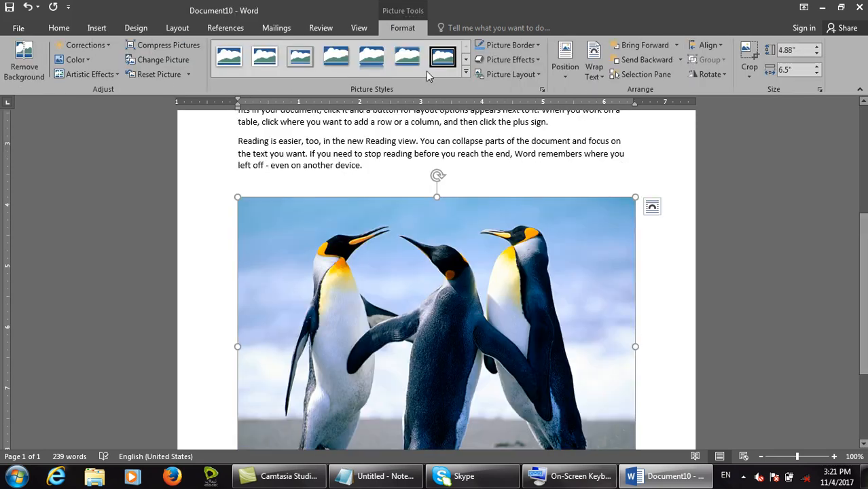
key("ctrl+shift+d")
left_click_drag(373, 19, 426, 37)
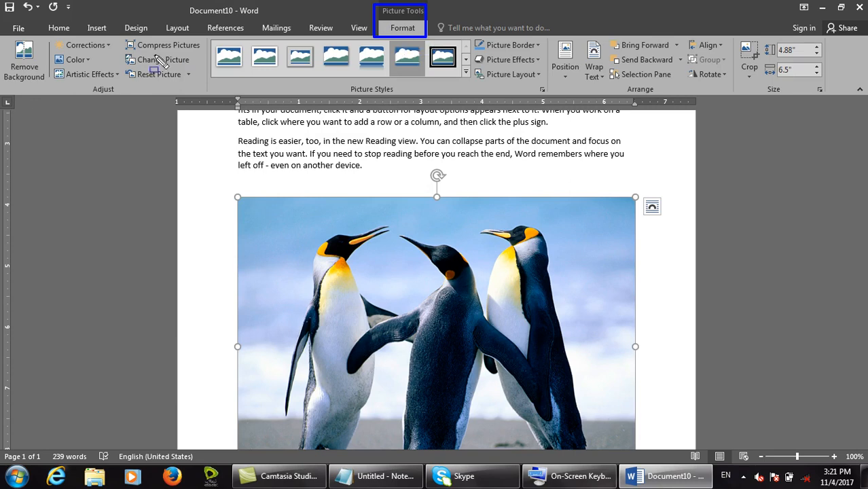
mouse_move(1, 38)
left_mouse_down()
mouse_move(102, 40)
mouse_move(829, 112)
mouse_move(828, 98)
left_mouse_up()
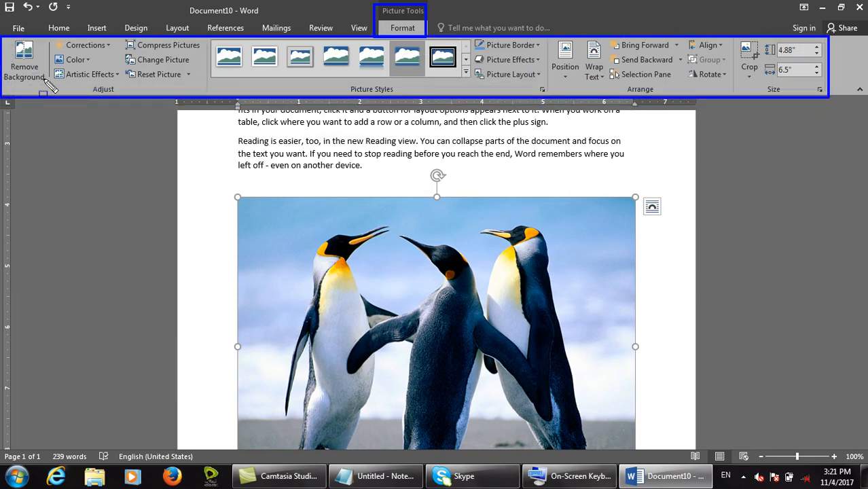
left_click_drag(2, 36, 52, 99)
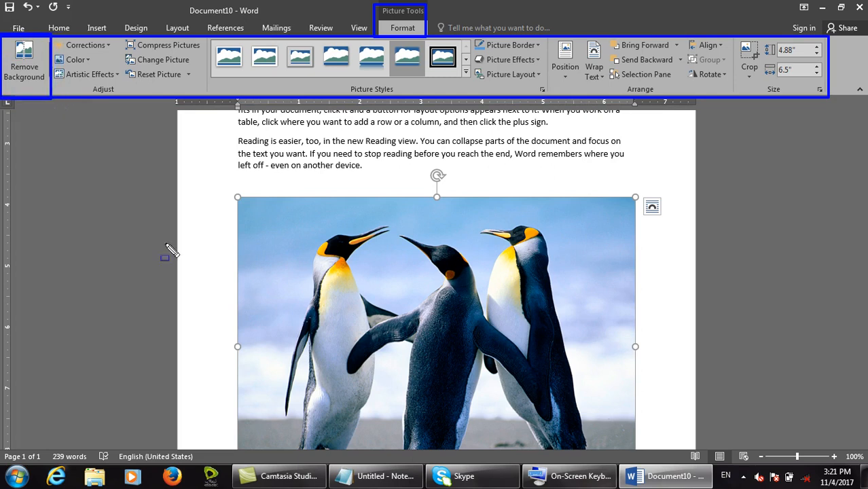
left_click(263, 213)
key("Escape")
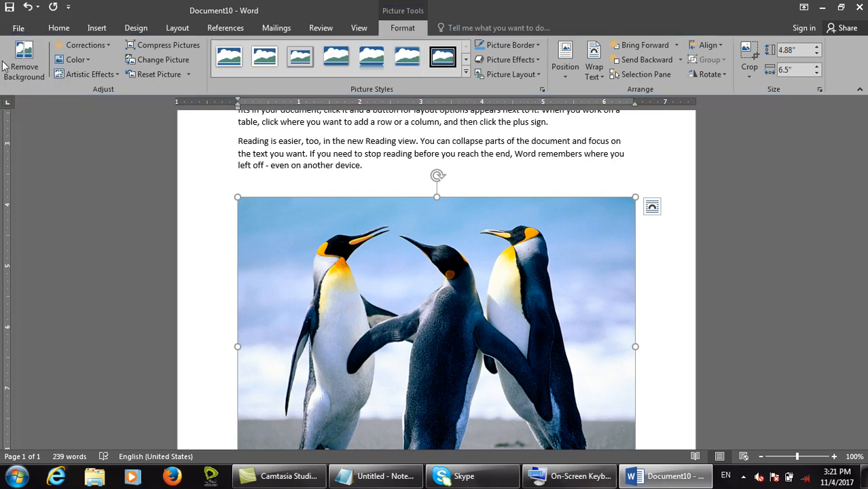
Start Remove Background on the penguins picture
left_click(22, 59)
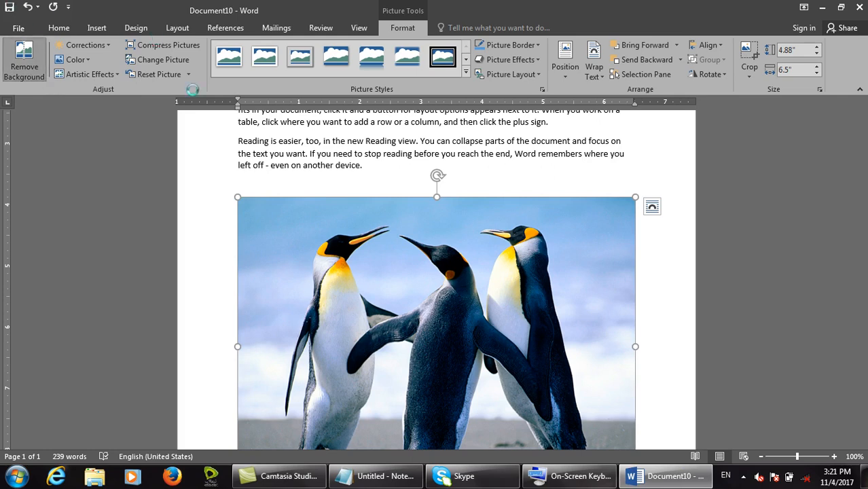
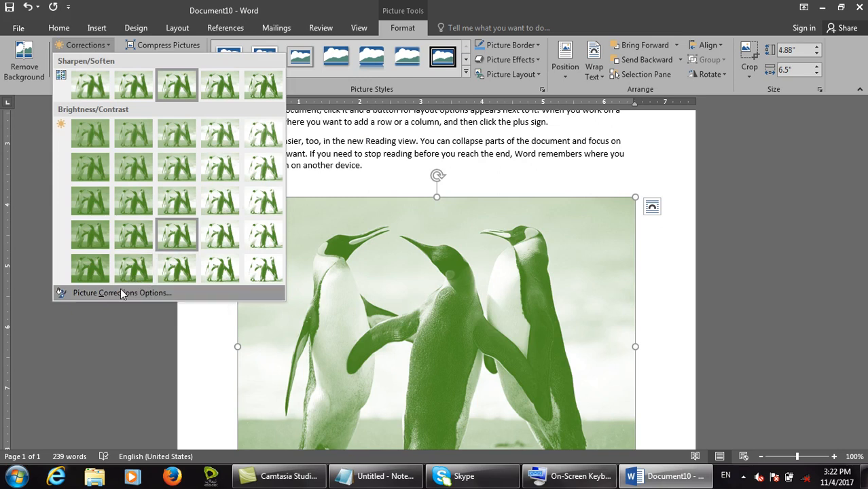
Open the penguins picture's correction options and try brightness -1%, contrast 19% and the 25% sharpness preset
left_click(112, 295)
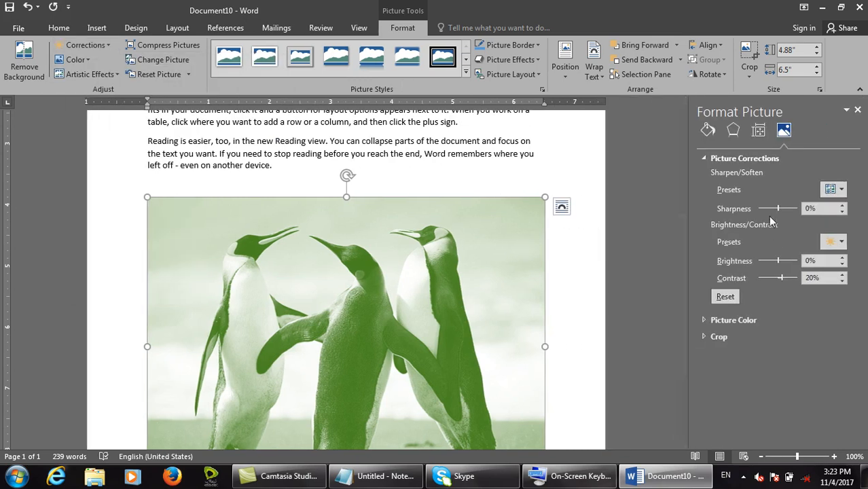
left_click_drag(778, 211, 789, 210)
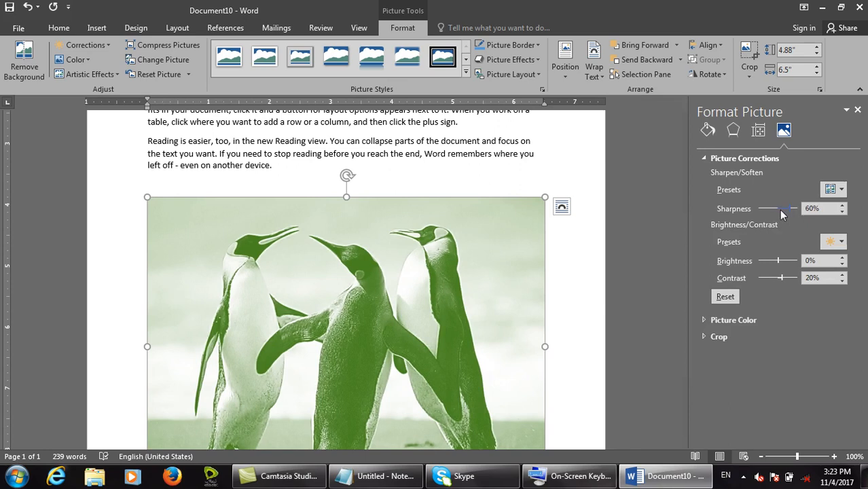
left_click(772, 210)
left_click(768, 261)
left_click(777, 280)
left_click(840, 190)
left_click(824, 261)
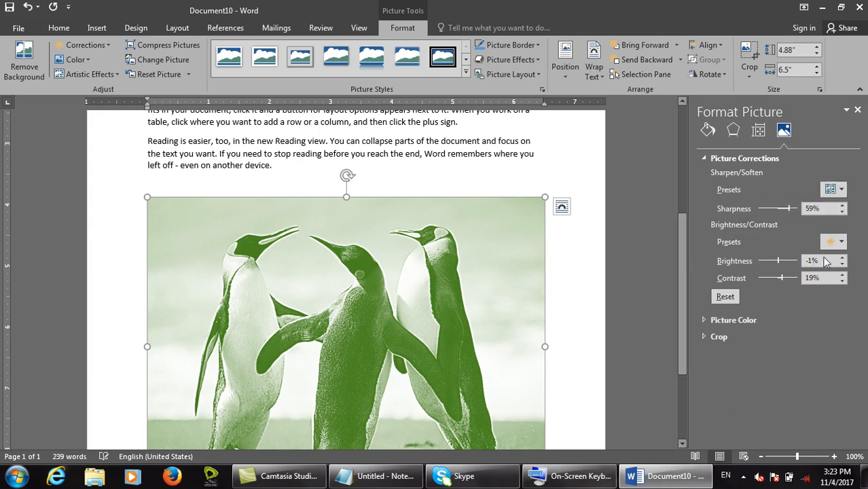
Try a brightness/contrast preset on the picture, then reset all its corrections and close the formatting options
left_click(841, 243)
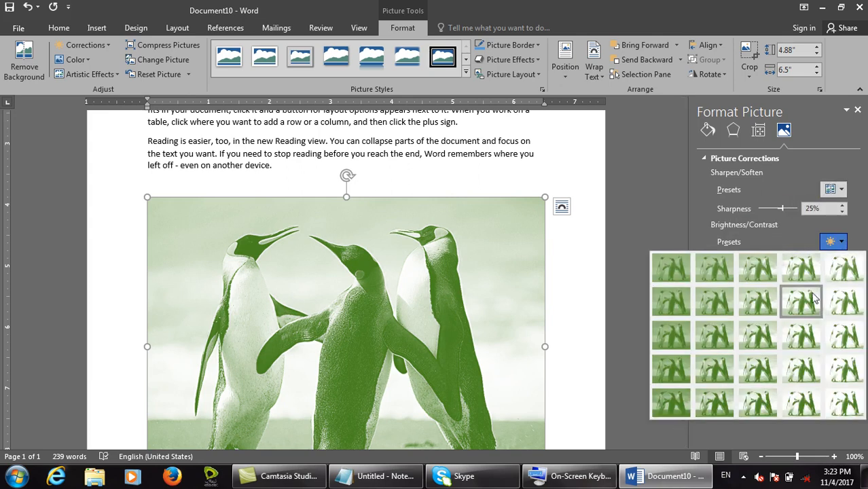
left_click(790, 314)
left_click(718, 297)
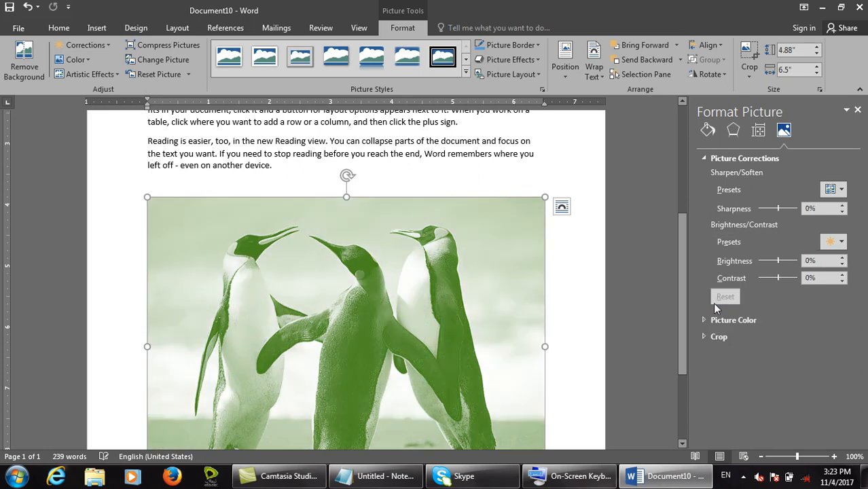
left_click(857, 109)
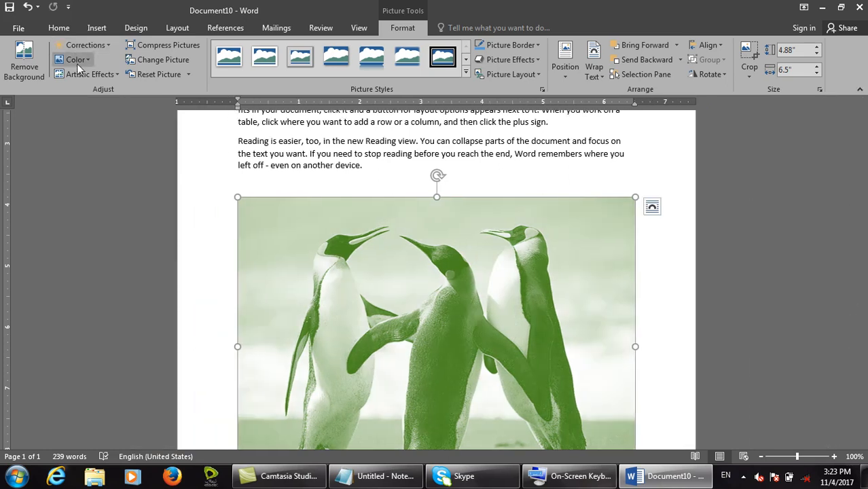
Recolor the penguins picture in sepia, then change it to the dark green variation
left_click(75, 59)
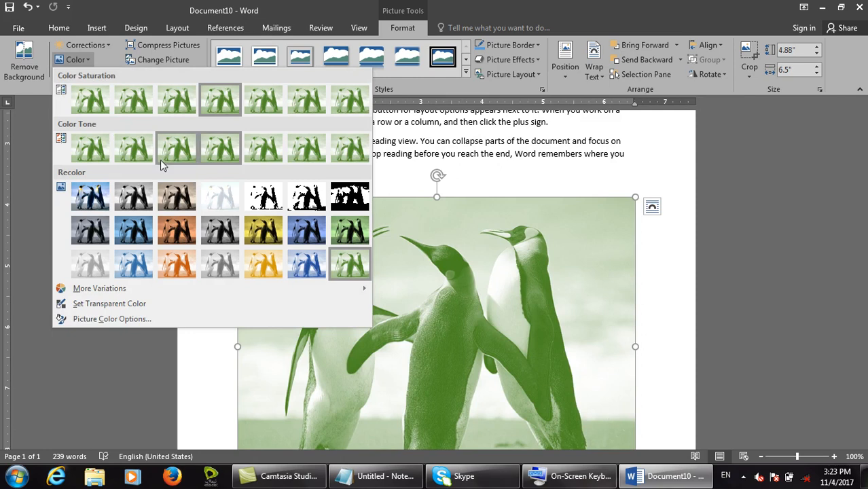
left_click(178, 207)
left_click(74, 59)
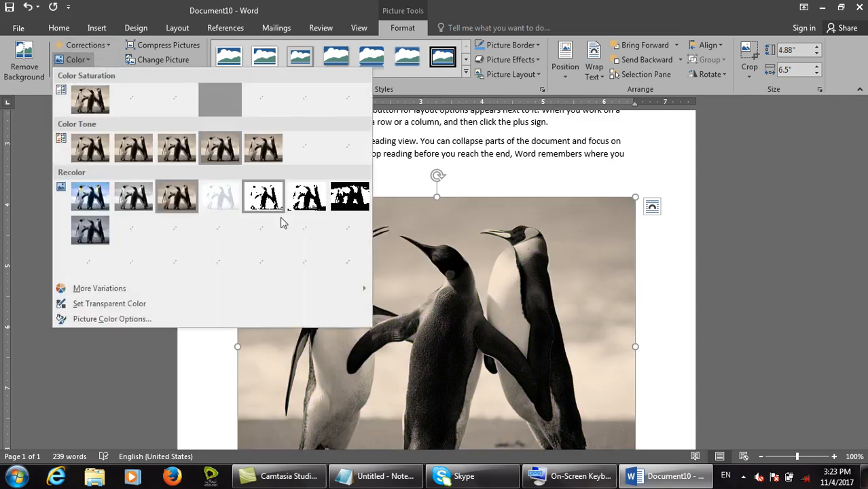
left_click(347, 263)
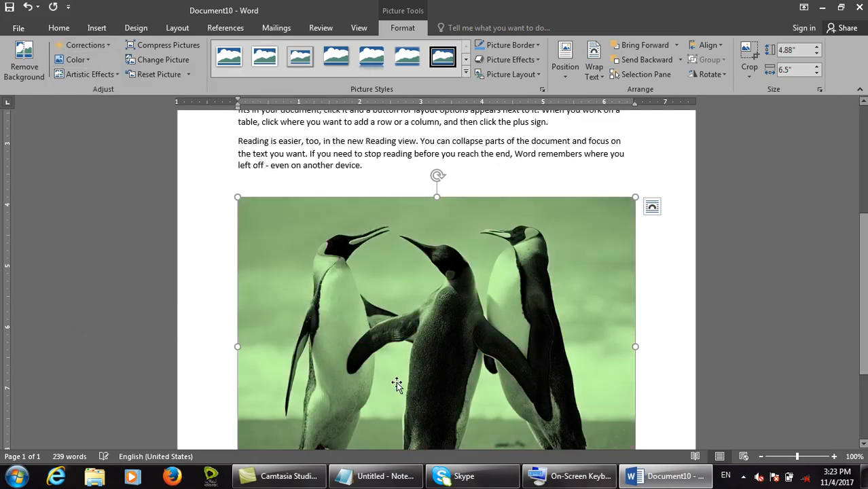
Set the picture's color tone to a temperature of 8800 K and make the background color above the middle penguin transparent
left_click(85, 62)
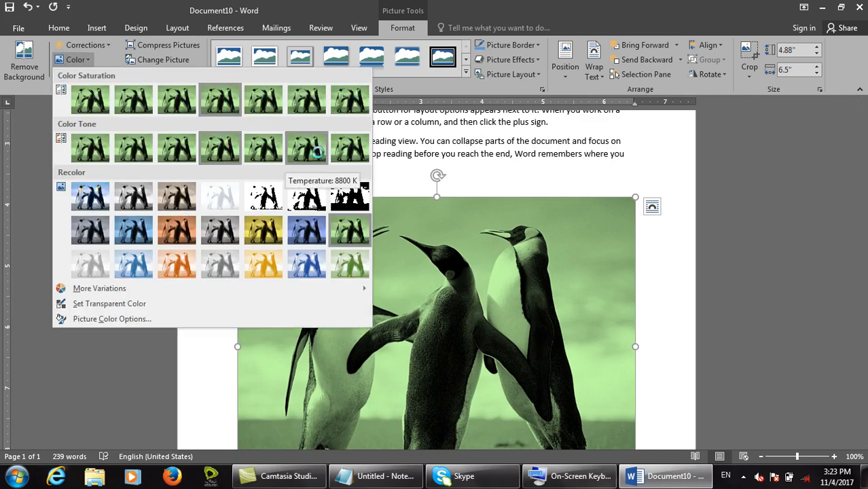
left_click(317, 153)
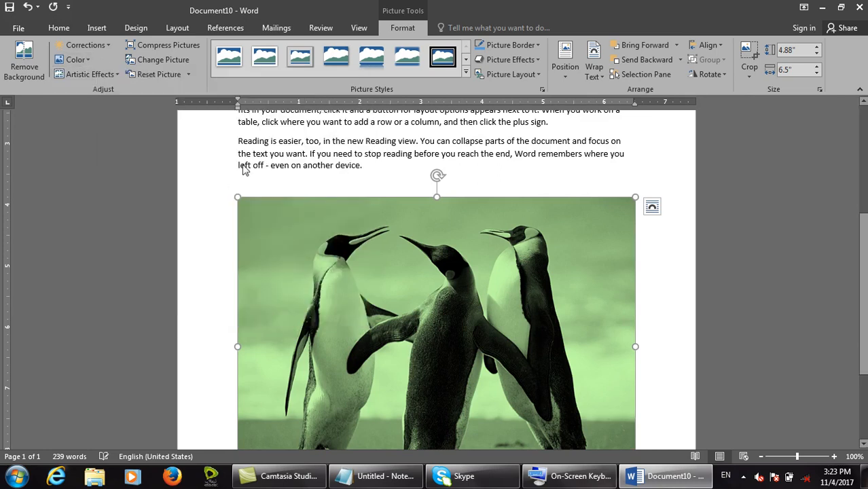
left_click(76, 60)
mouse_move(137, 293)
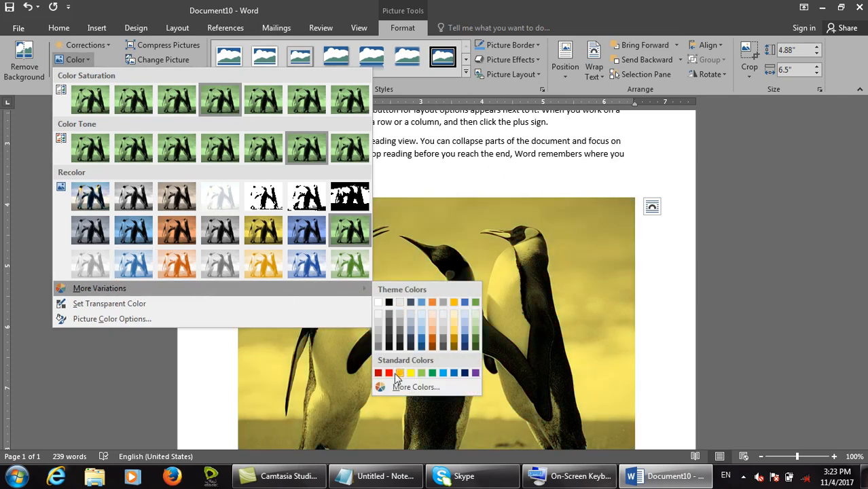
left_click(117, 303)
left_click(451, 229)
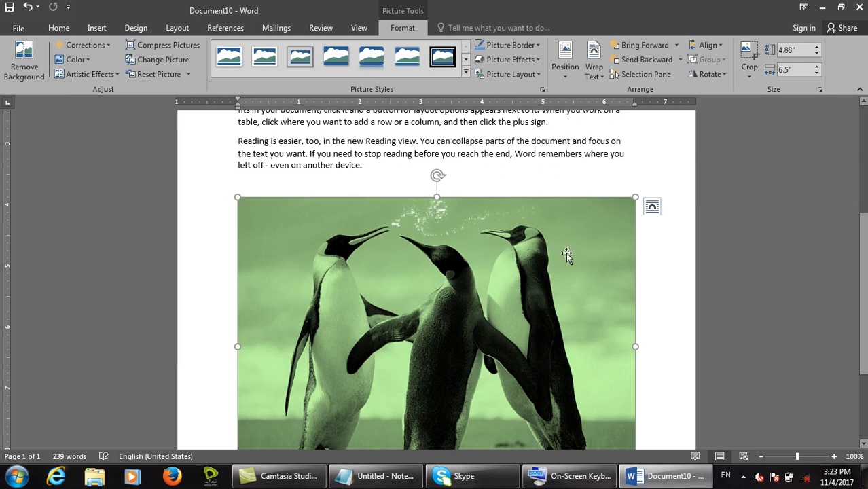
Open the penguins picture's color options and look through the saturation, tone and recolor presets
left_click(93, 61)
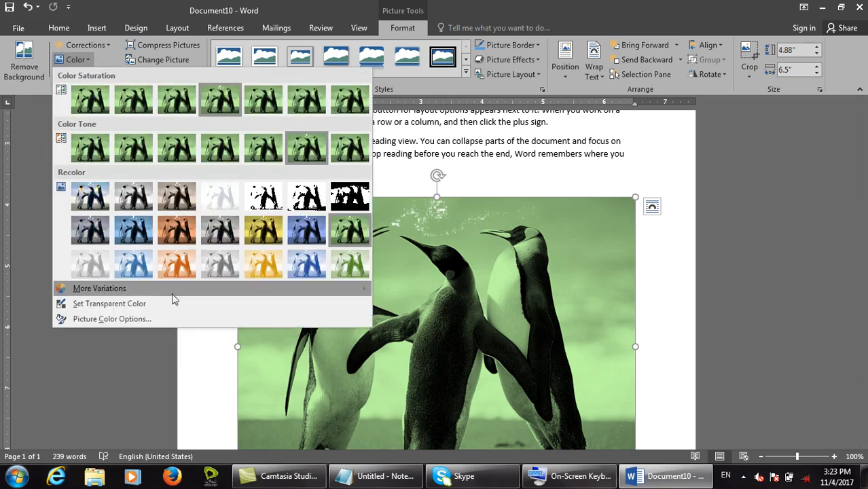
left_click(134, 323)
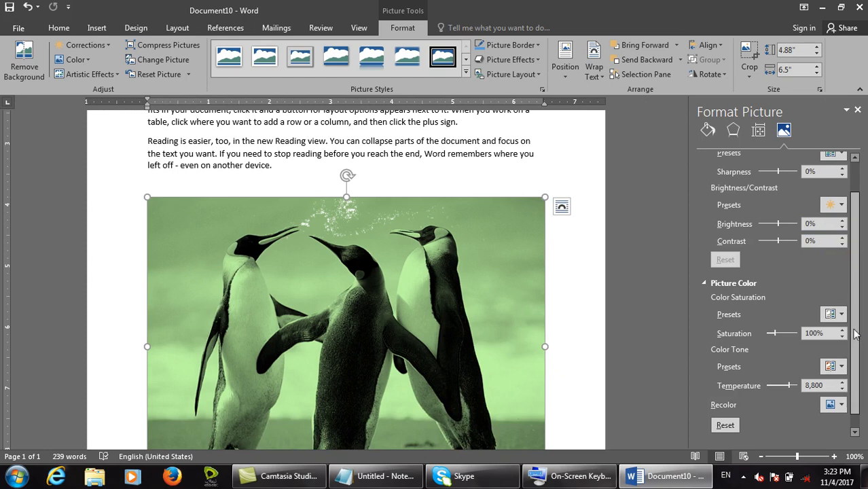
left_click(835, 314)
left_click(835, 314)
left_click(842, 366)
left_click(842, 366)
left_click(840, 404)
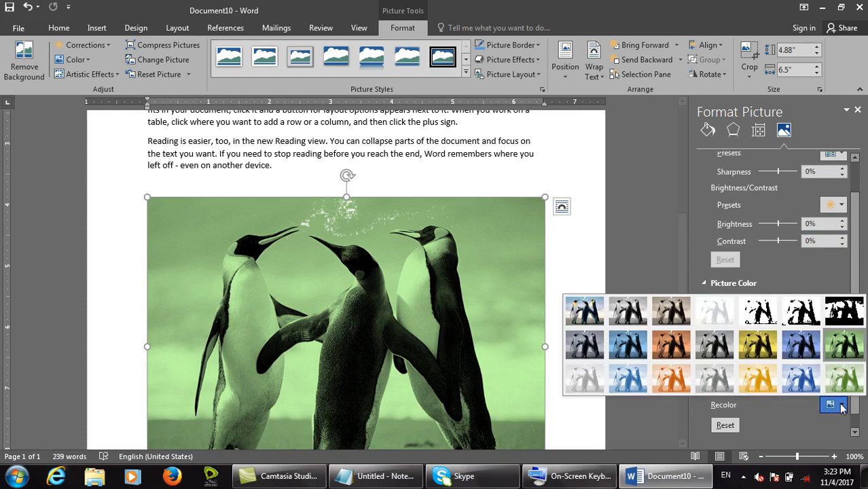
left_click(841, 404)
Set the picture's color temperature to 2,506, raise its saturation above 100%, and close the formatting options
left_click_drag(788, 385, 771, 389)
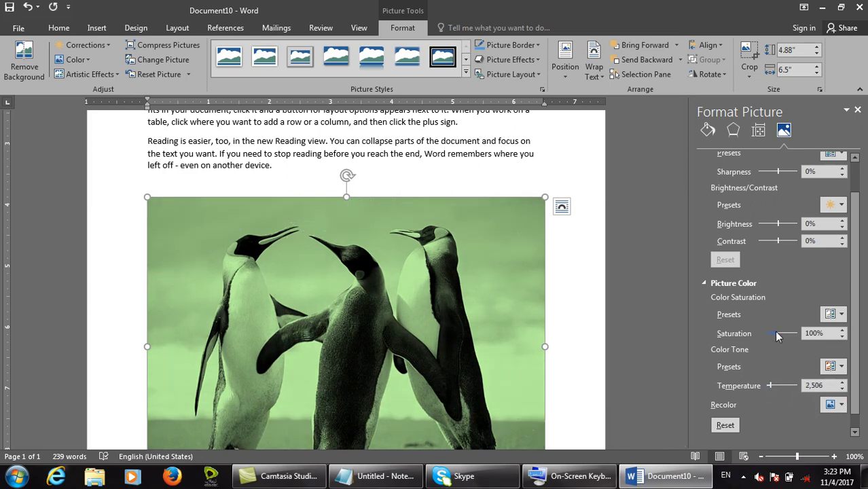
left_click_drag(777, 336, 791, 333)
left_click(856, 110)
Apply the Glass artistic effect to the penguins picture, view the artistic effect and shadow options, and close them
left_click(121, 73)
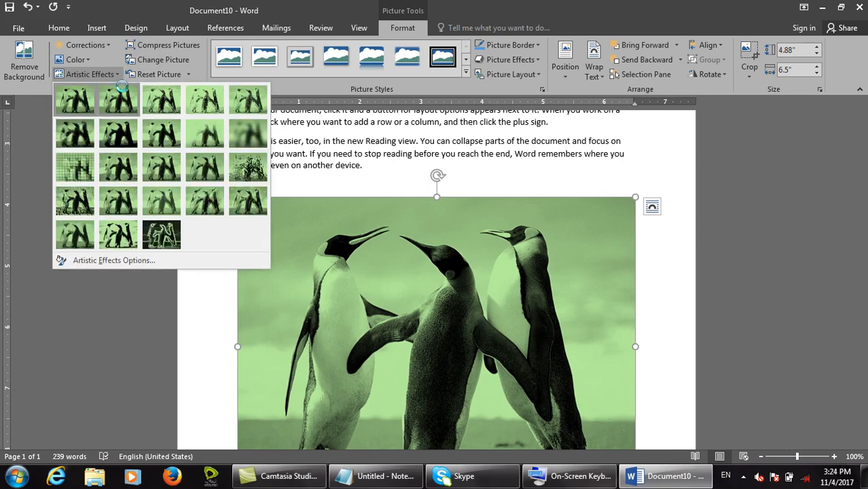
left_click(256, 168)
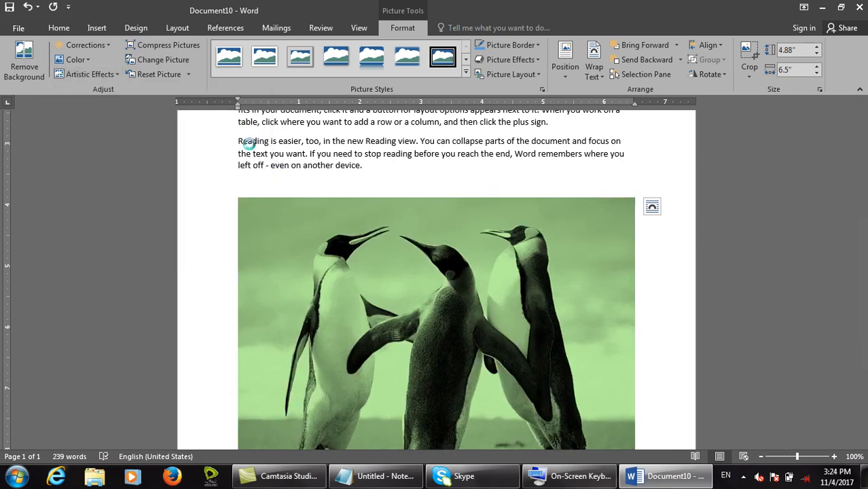
left_click(90, 74)
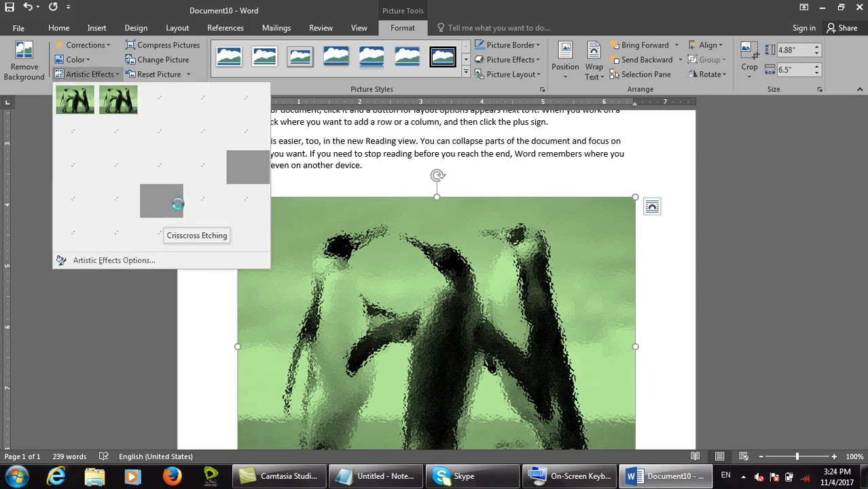
left_click(156, 260)
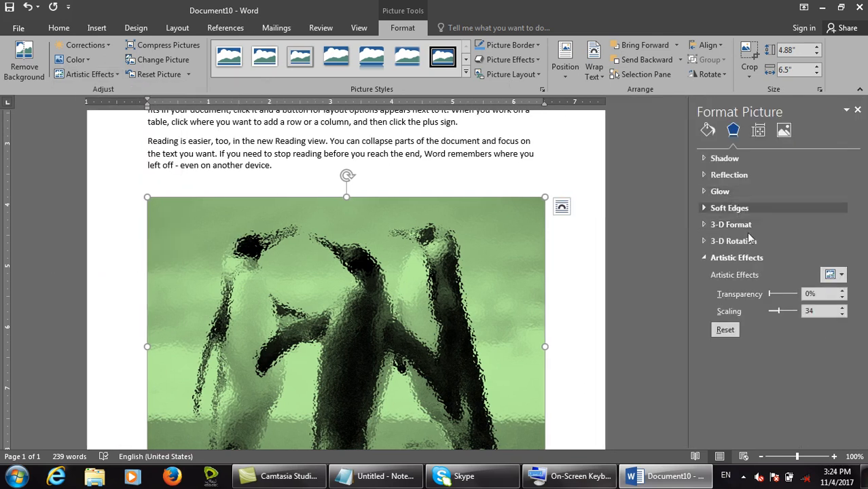
left_click(715, 163)
left_click(714, 162)
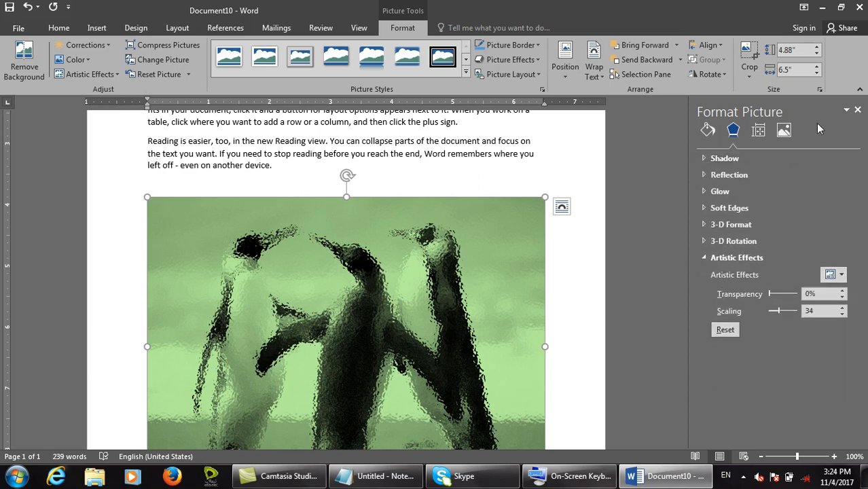
left_click(857, 109)
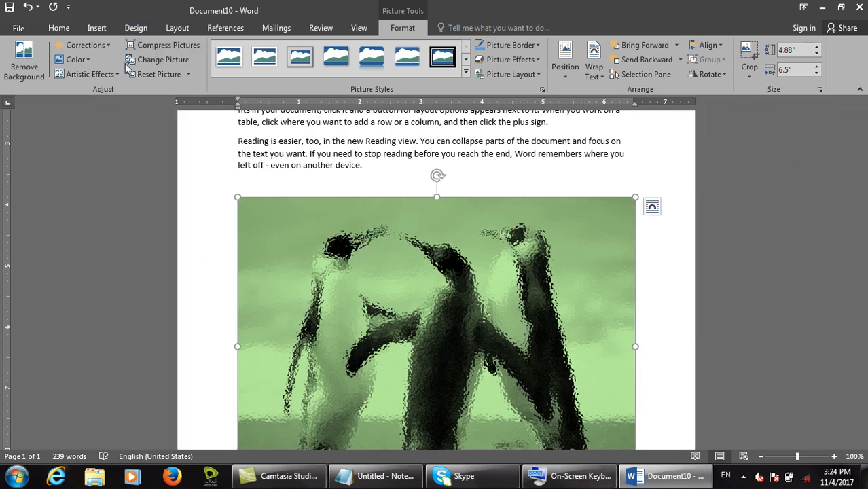
View the picture compression options, add the line "compress" to the Notepad notes, and cancel the compression in Word
left_click(155, 51)
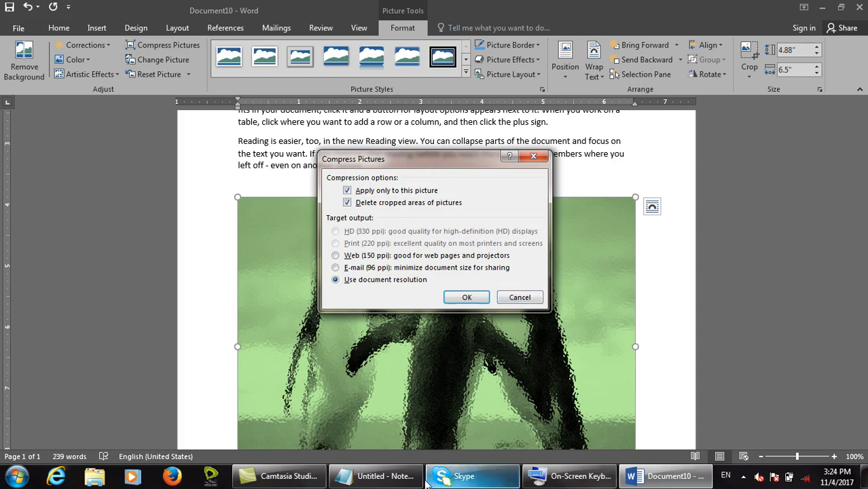
left_click(381, 475)
type("compress")
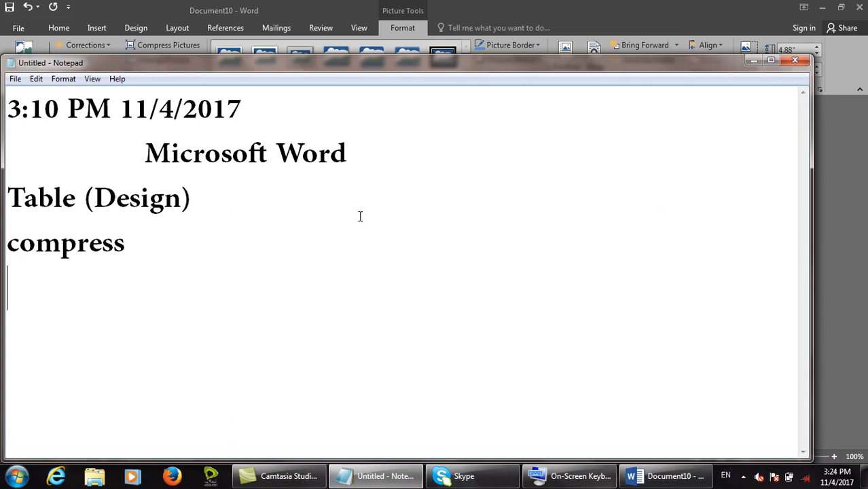
left_click(689, 3)
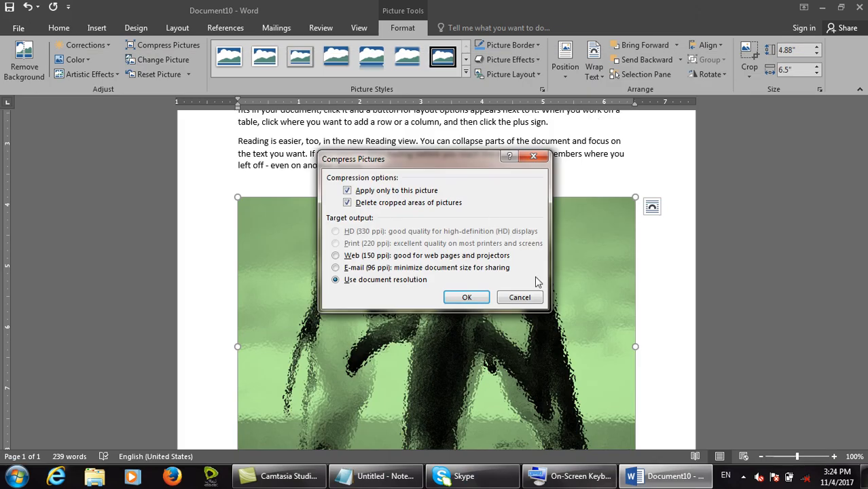
left_click(520, 297)
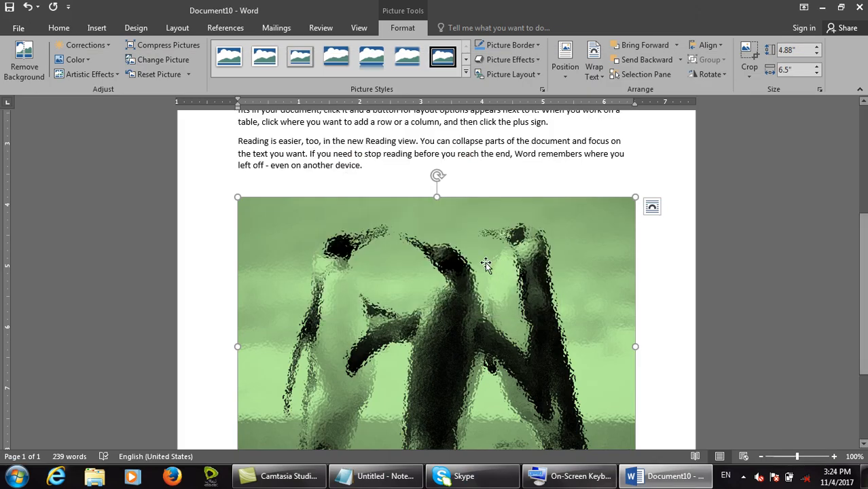
Switch to Notepad, add the lines "email" and "14MB" below "compress", and minimize the notes
left_click(413, 479)
type("me")
key("BackSpace")
key("BackSpace")
type("email")
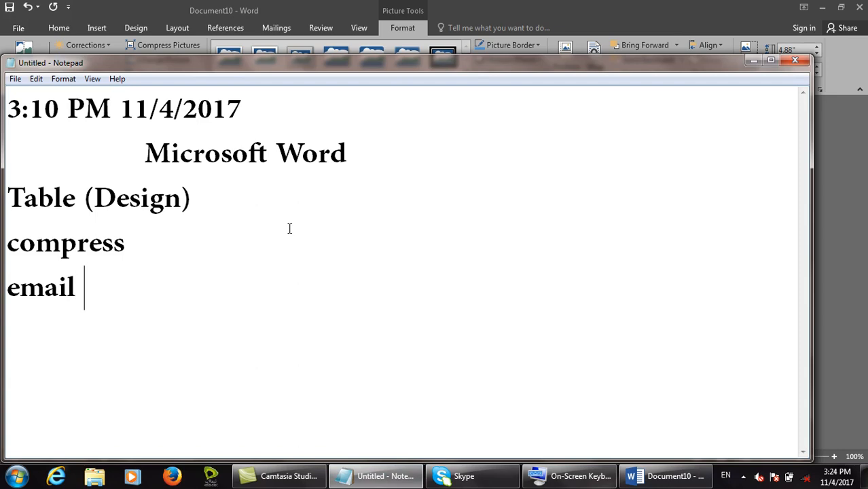
key("Return")
key("Return")
left_click(201, 258)
left_click(172, 286)
key("Down")
type("14MB")
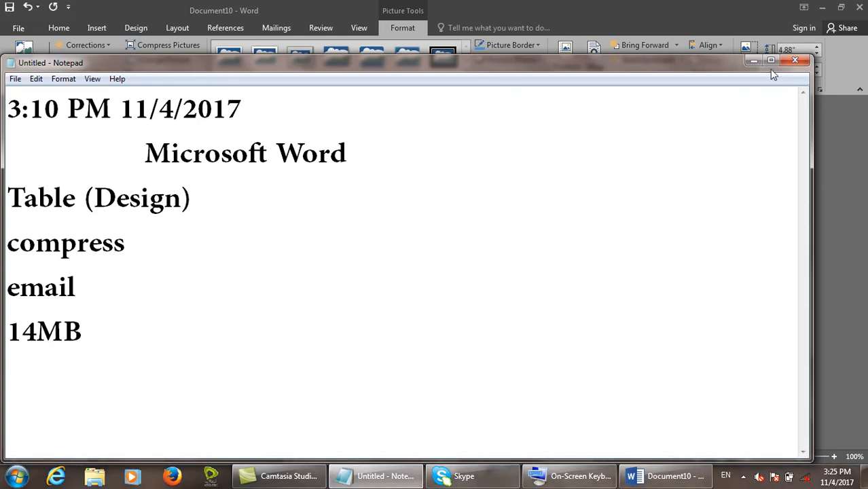
left_click(754, 61)
Open the penguins picture's compression settings in Word and choose the E-mail (96 ppi) target output
left_click(163, 45)
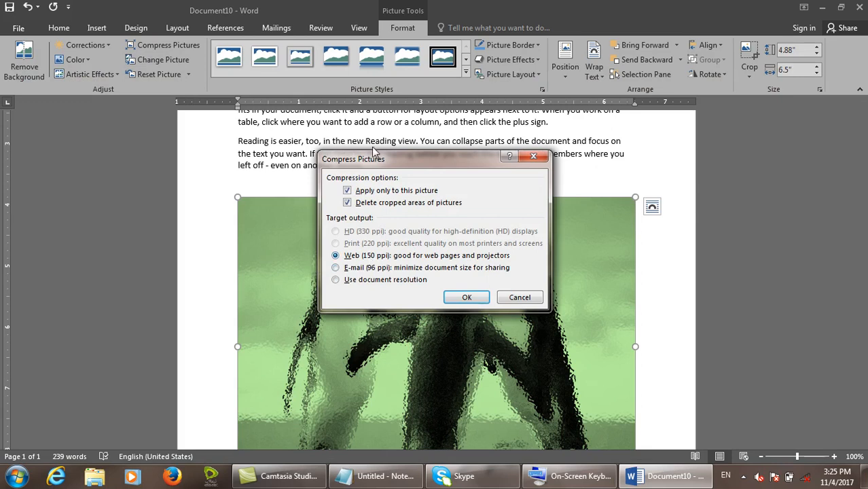
left_click_drag(368, 157, 384, 119)
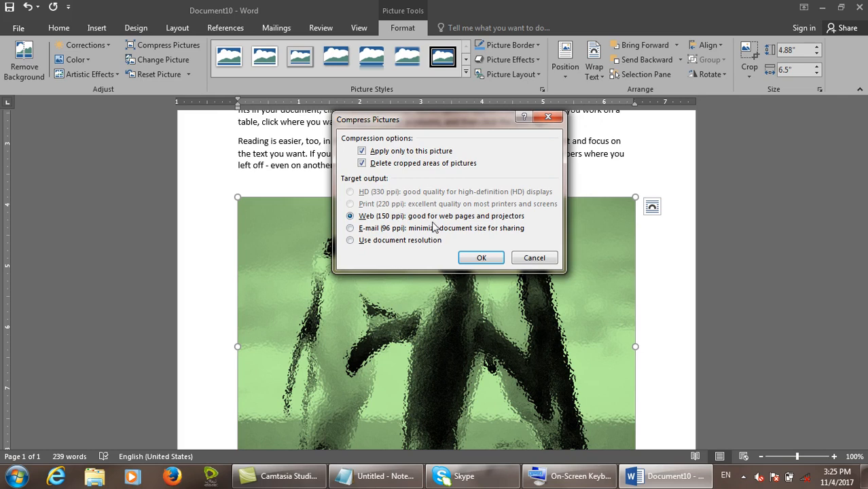
left_click(382, 228)
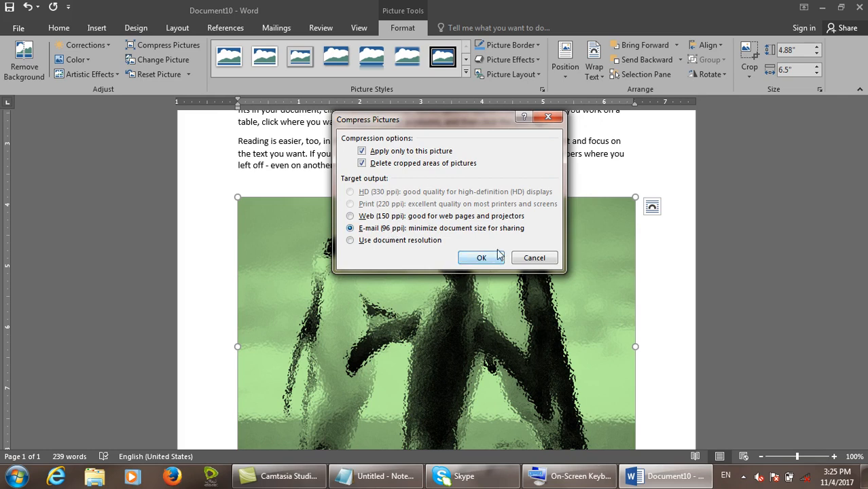
Show the desktop, create a folder there named Internet, and open it
key("super+d")
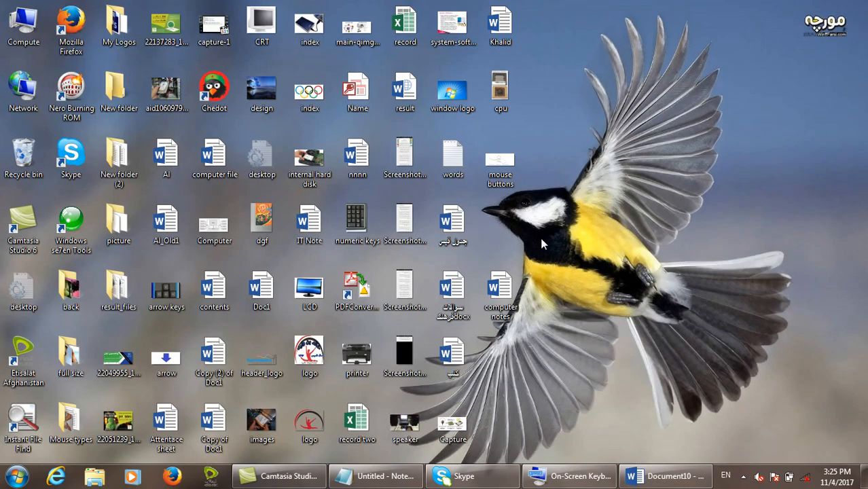
key("ctrl+shift+n")
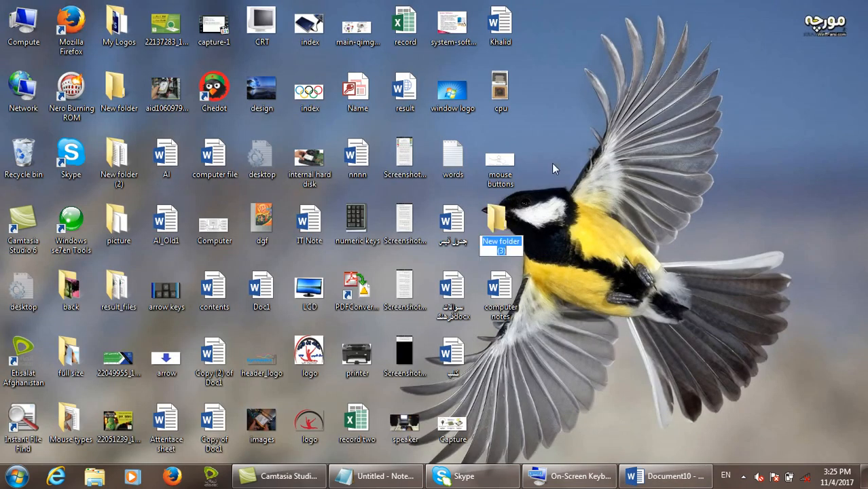
type("Internet")
key("Return")
left_click(533, 221)
double_click(498, 219)
Switch back to Word, reset the penguins picture's formatting, and compress it using the document resolution
left_click(669, 476)
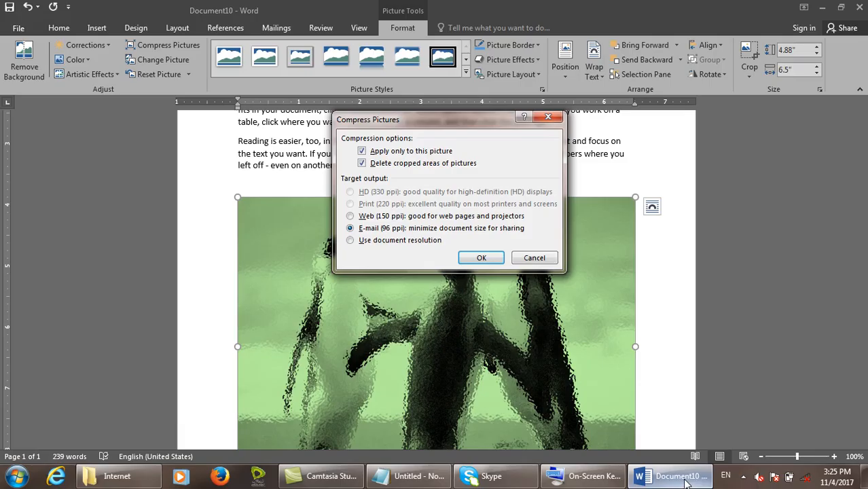
left_click(391, 242)
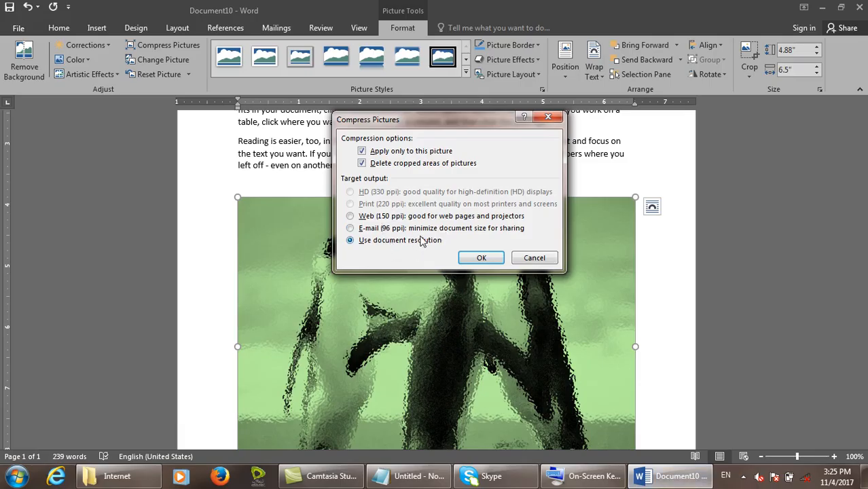
left_click(503, 261)
left_click(184, 73)
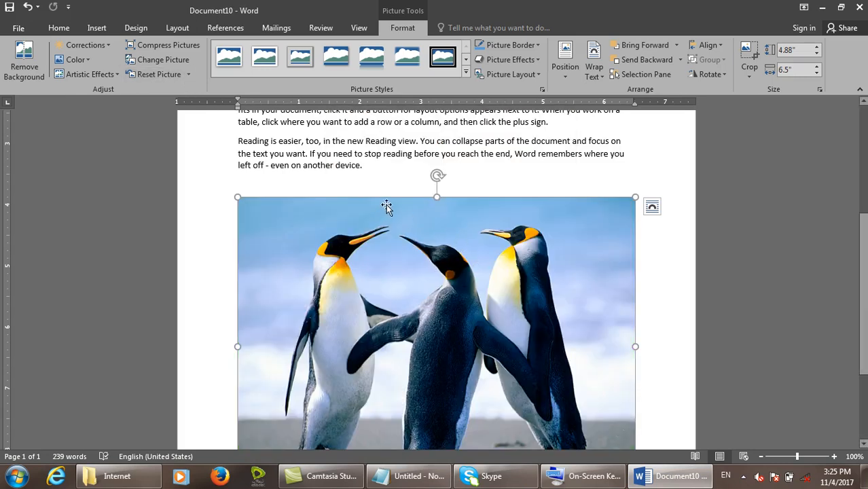
left_click(168, 46)
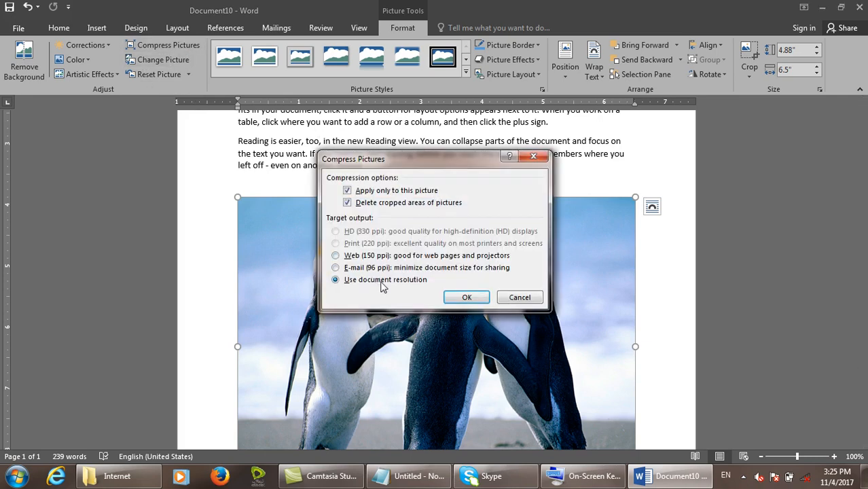
left_click(467, 297)
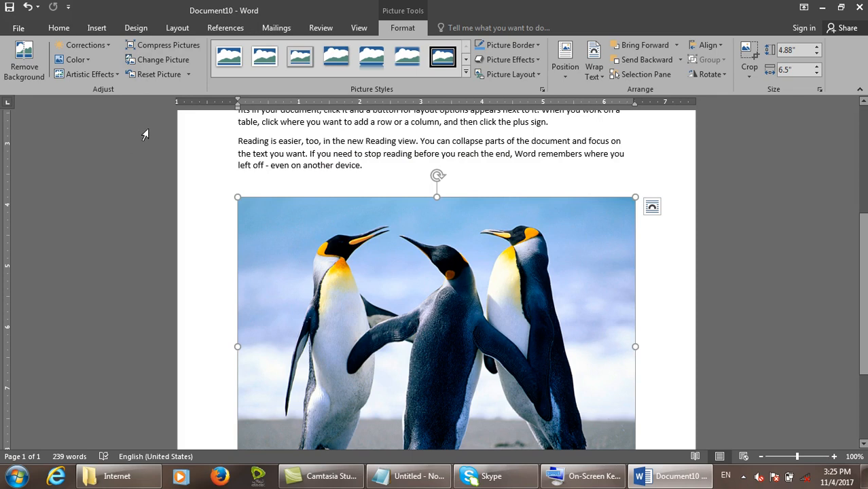
Save the document as "desktop" in the Internet folder on the desktop
key("F12")
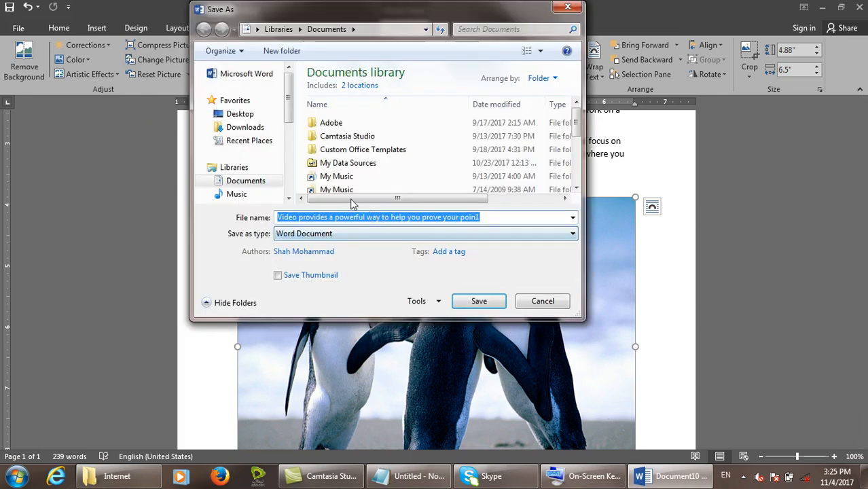
left_click(261, 115)
left_click(339, 149)
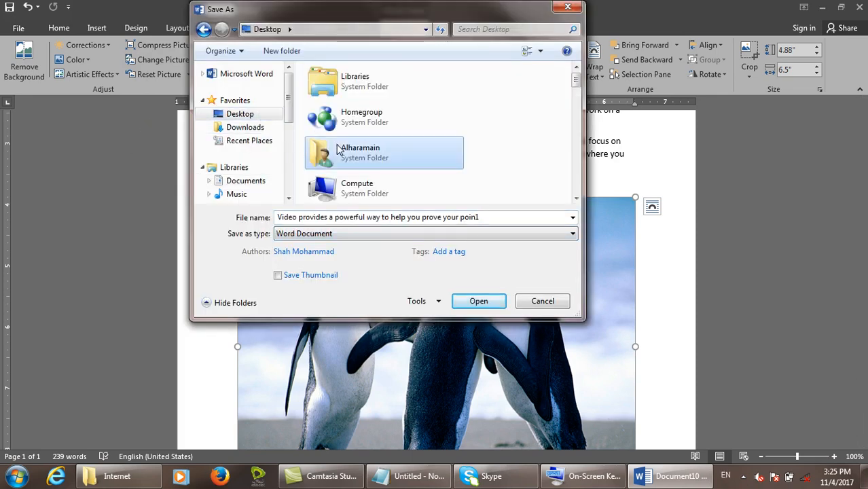
scroll(337, 149, "down", 3)
double_click(354, 76)
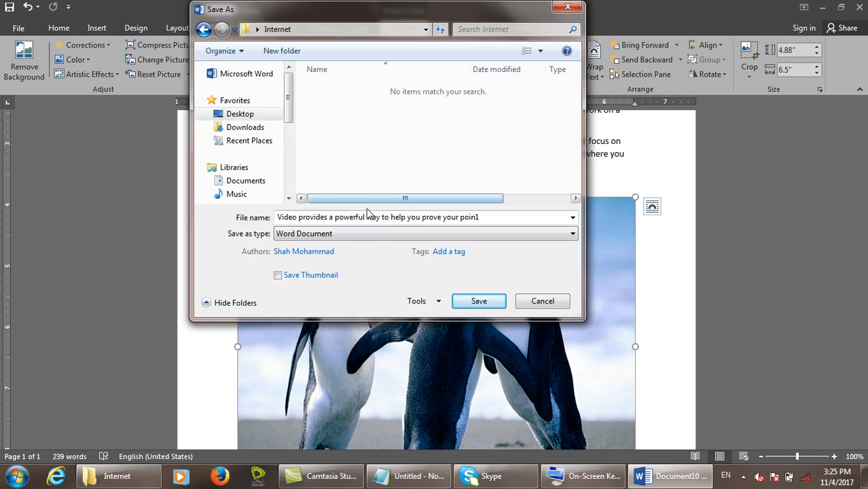
type("desktop")
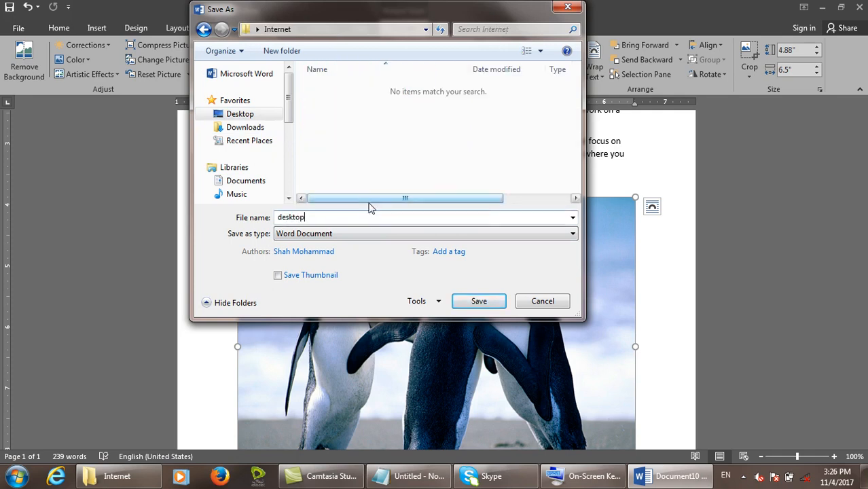
key("Return")
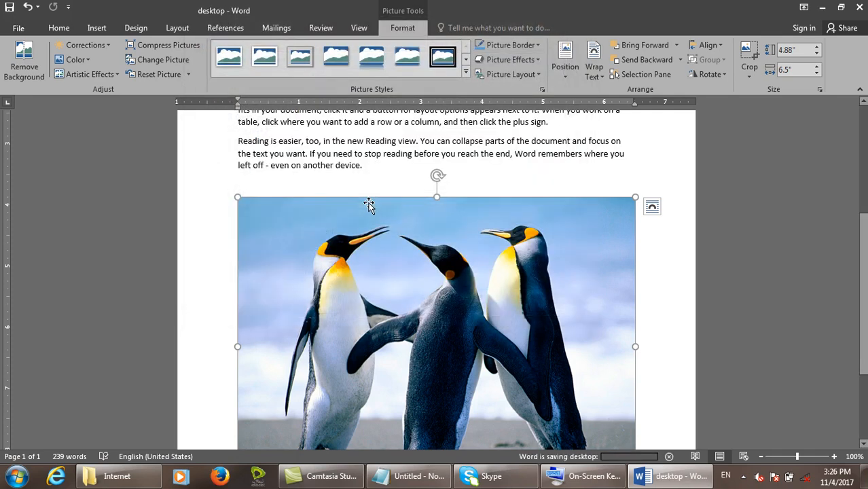
Compress the picture to E-mail (96 ppi) and save the document as "email" in the Internet folder
left_click(193, 45)
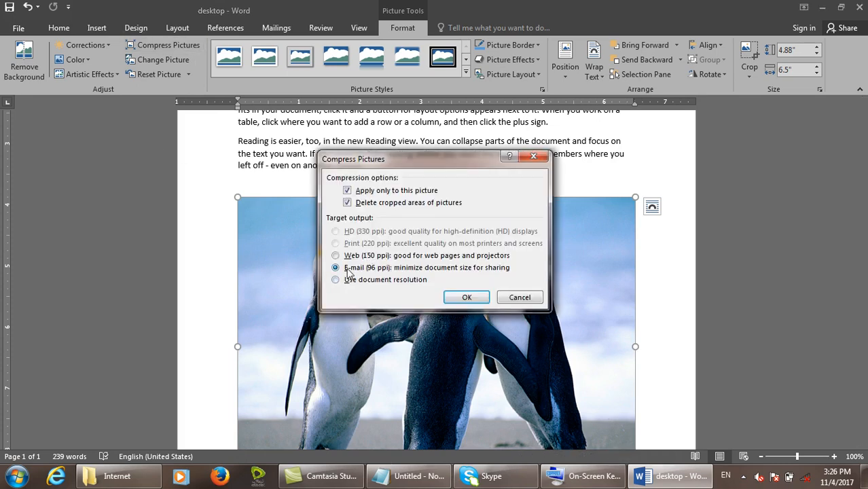
left_click(472, 299)
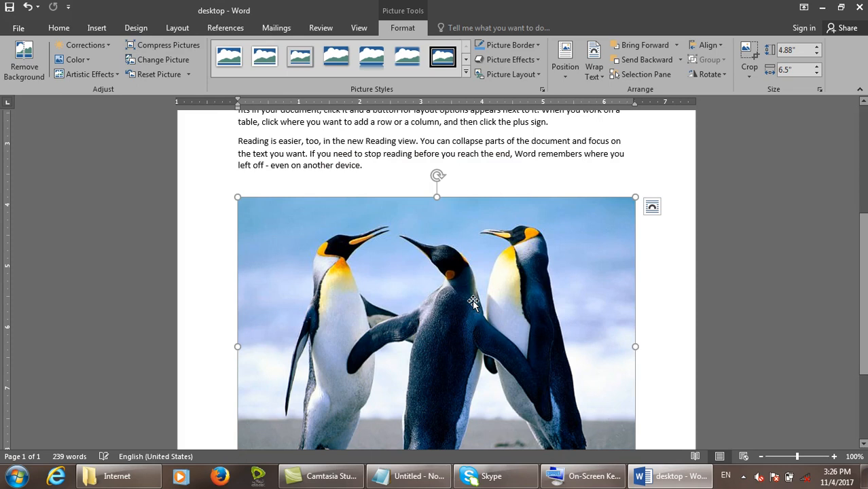
key("F12")
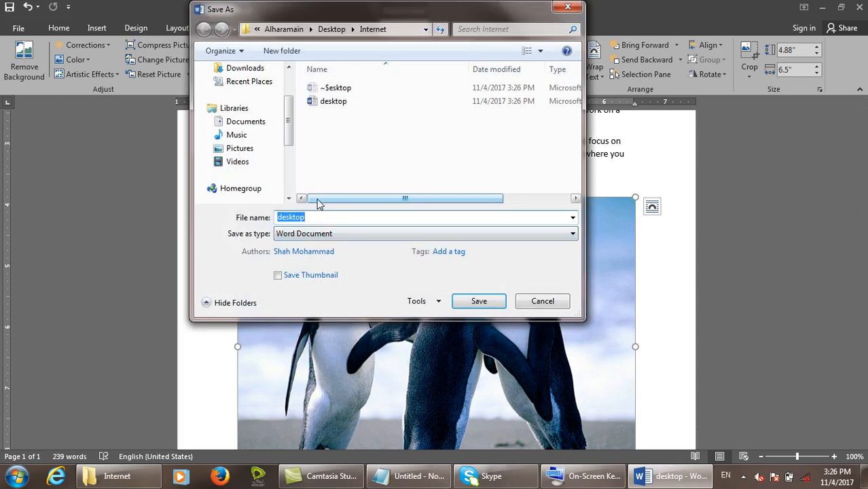
type("email")
key("Return")
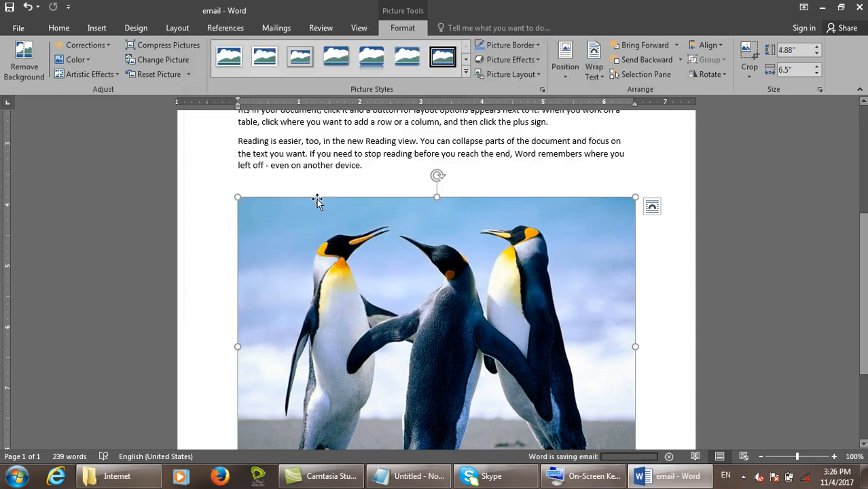
Compress the penguins picture to Web (150 ppi) and save the document as "web" in the Internet folder
key("F12")
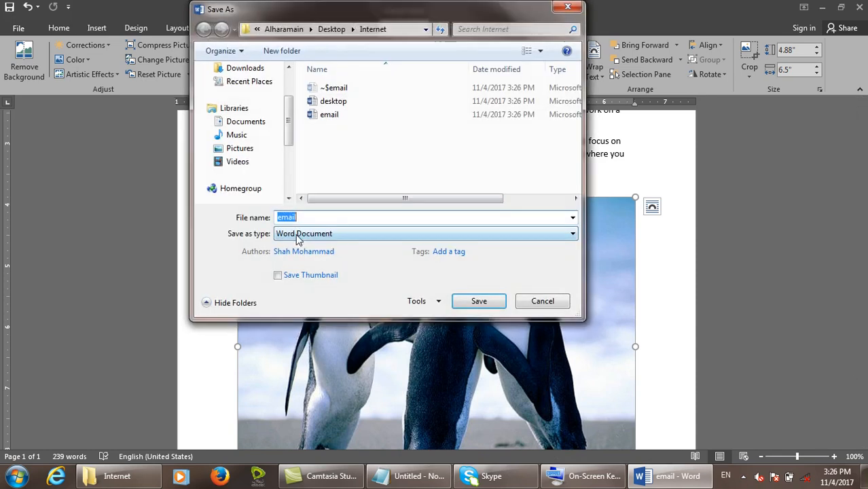
left_click(521, 297)
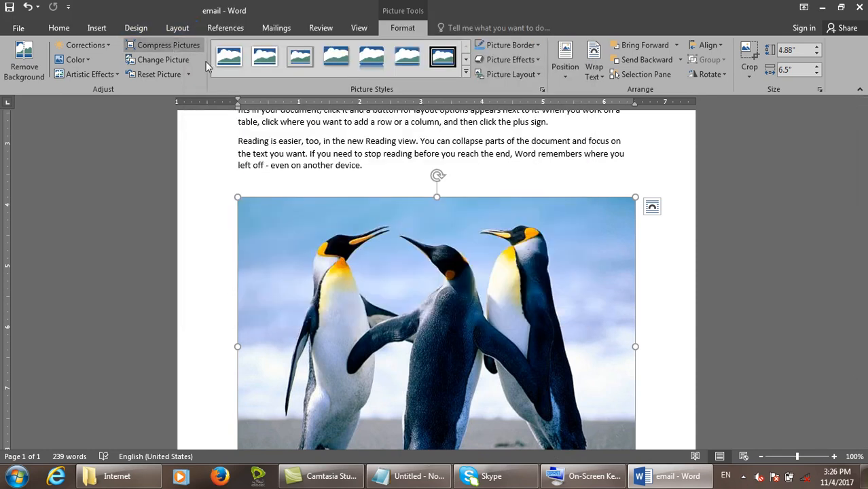
left_click(167, 45)
left_click(365, 257)
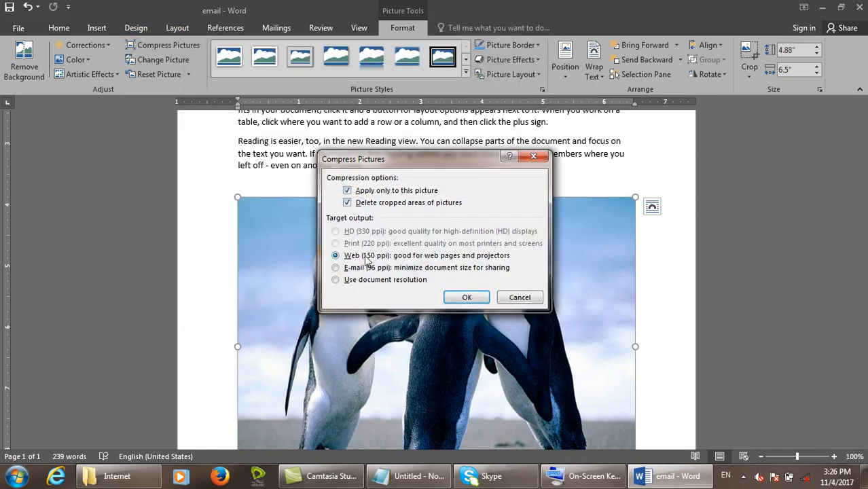
left_click(468, 297)
key("F12")
type("web")
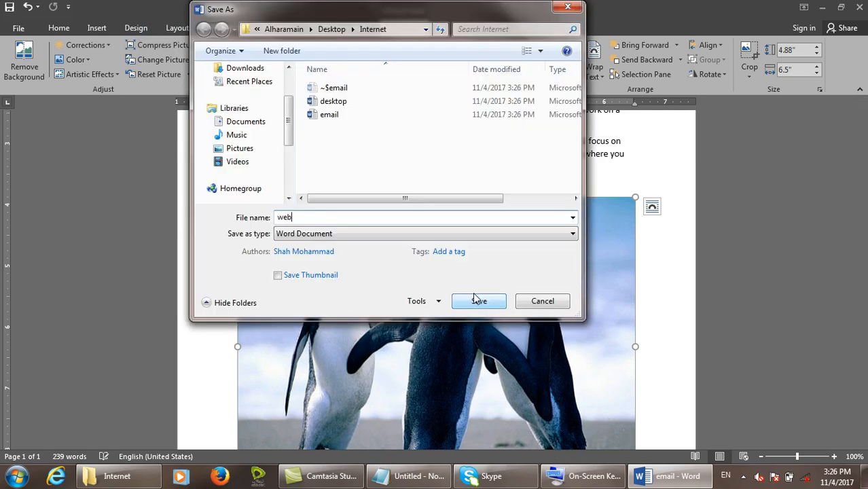
left_click(476, 299)
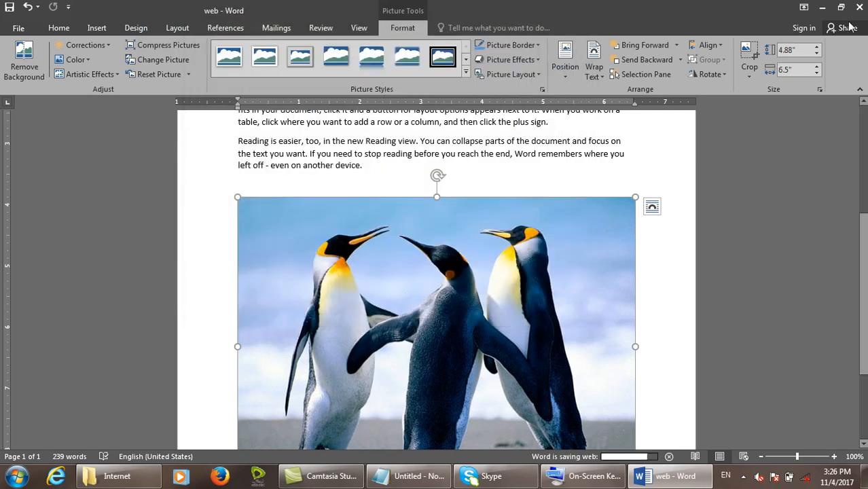
Switch to the Internet folder and check the file size of the desktop document in its properties
left_click(821, 7)
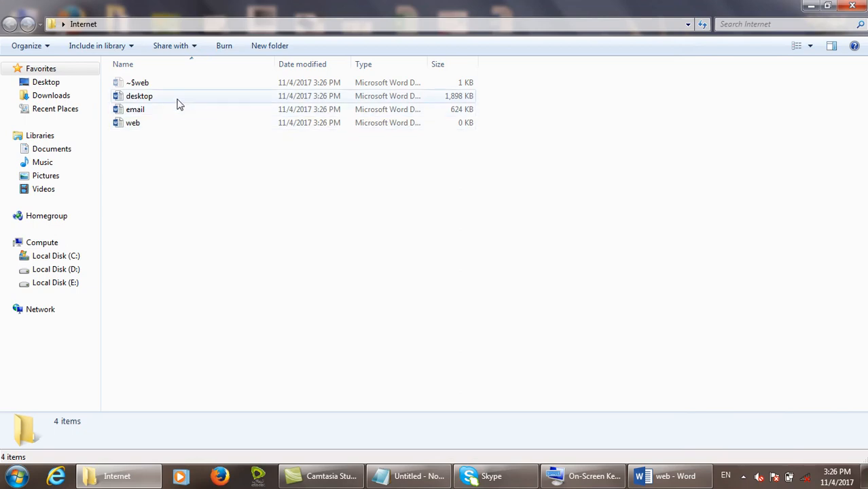
left_click(162, 101)
right_click(163, 102)
left_click(213, 419)
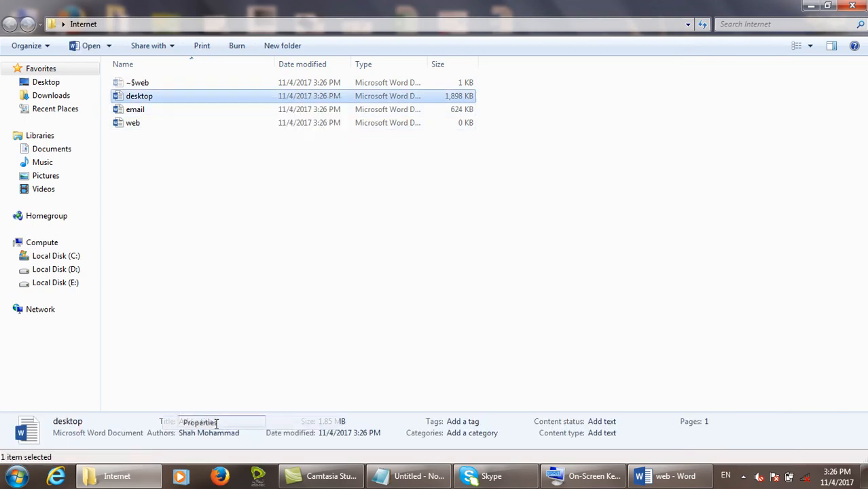
left_click(657, 479)
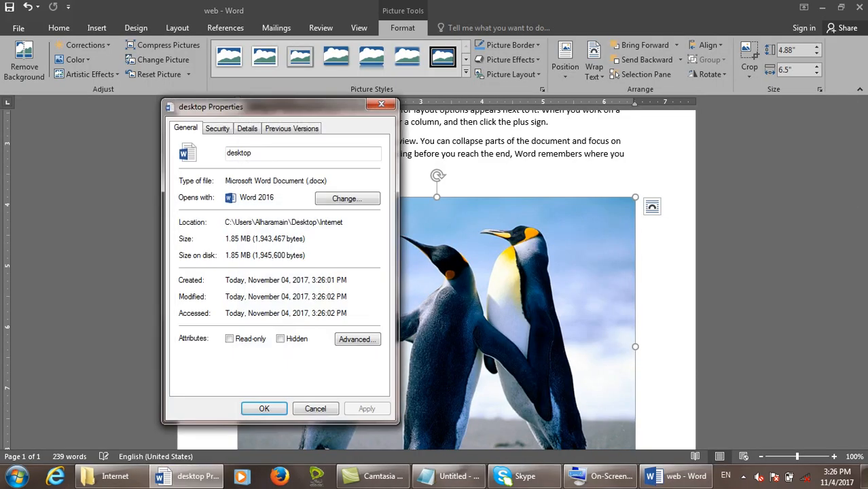
left_click(823, 8)
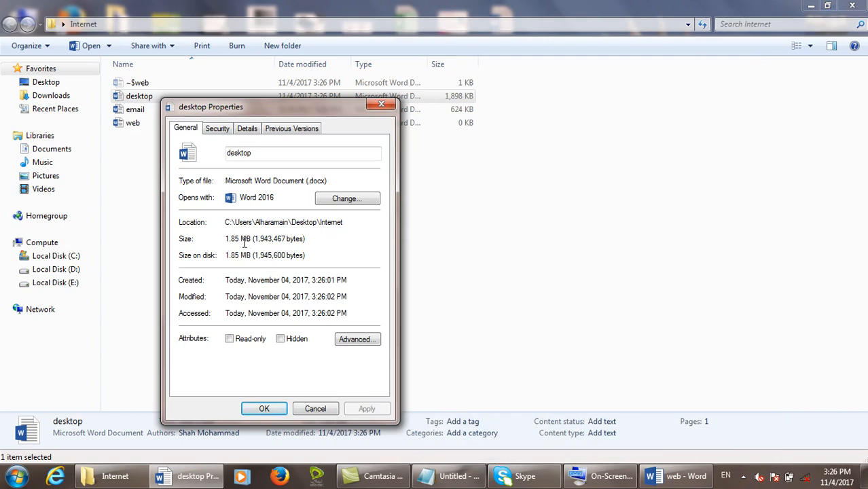
left_click(322, 409)
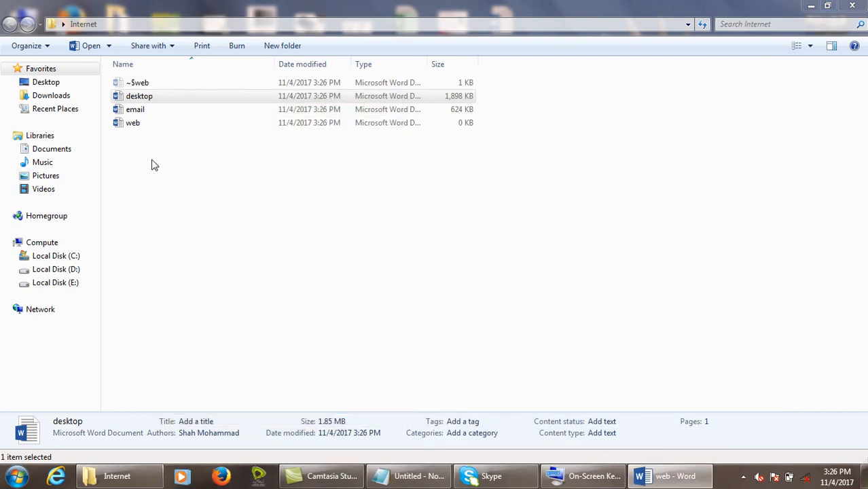
Check the file sizes of the email and web documents in their properties
right_click(149, 110)
right_click(151, 110)
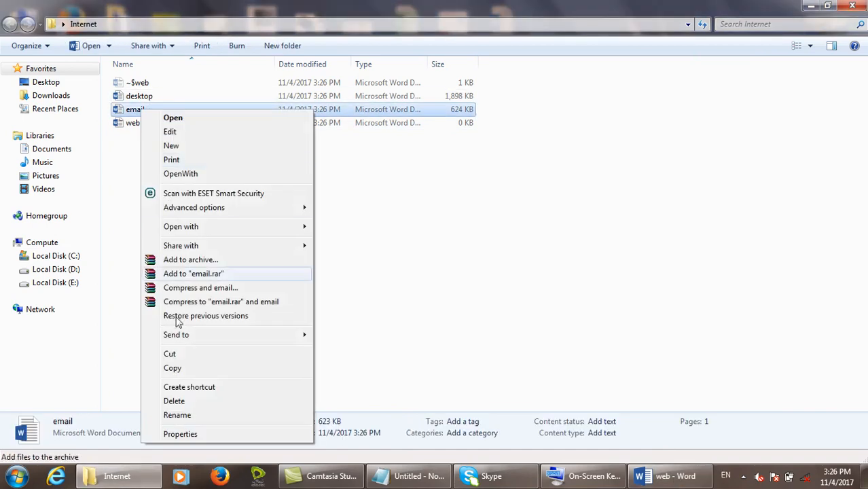
left_click(191, 432)
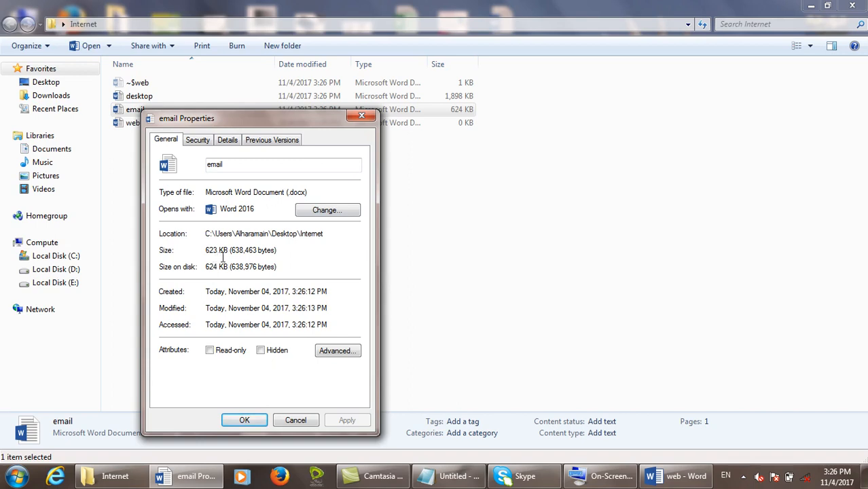
left_click(292, 418)
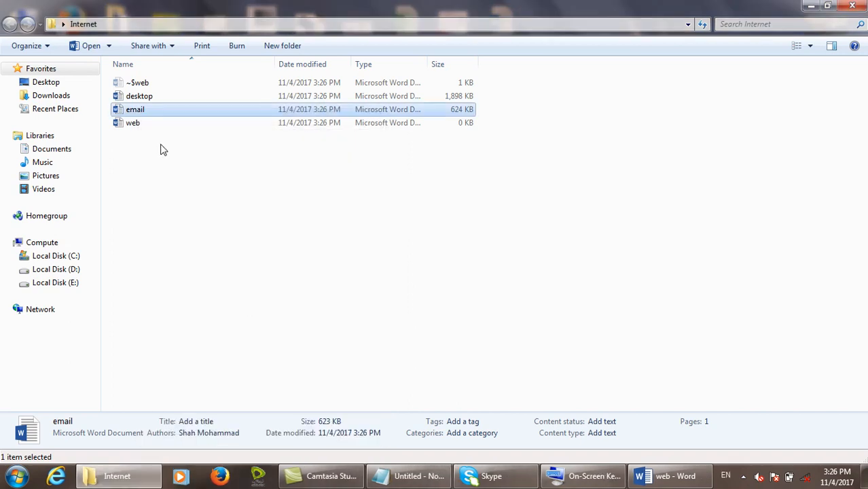
left_click(141, 125)
right_click(143, 129)
left_click(170, 456)
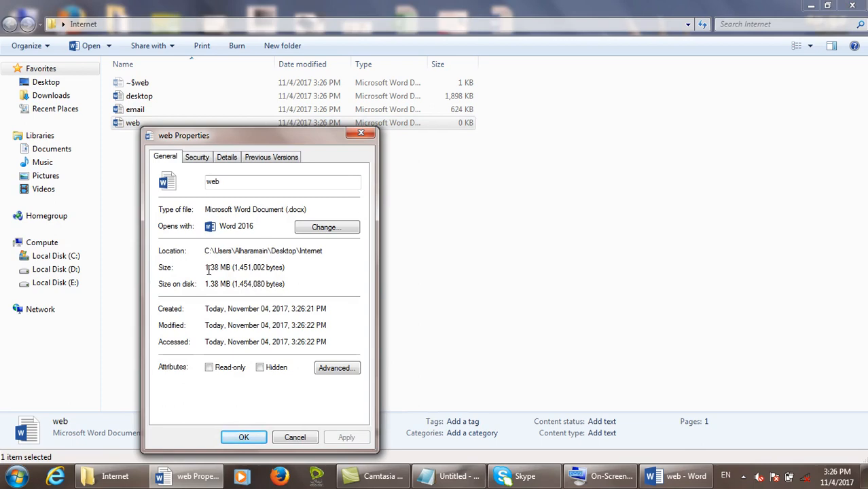
left_click(370, 134)
Switch back to Word and review the picture compression options and target outputs, closing them without applying changes
left_click(656, 475)
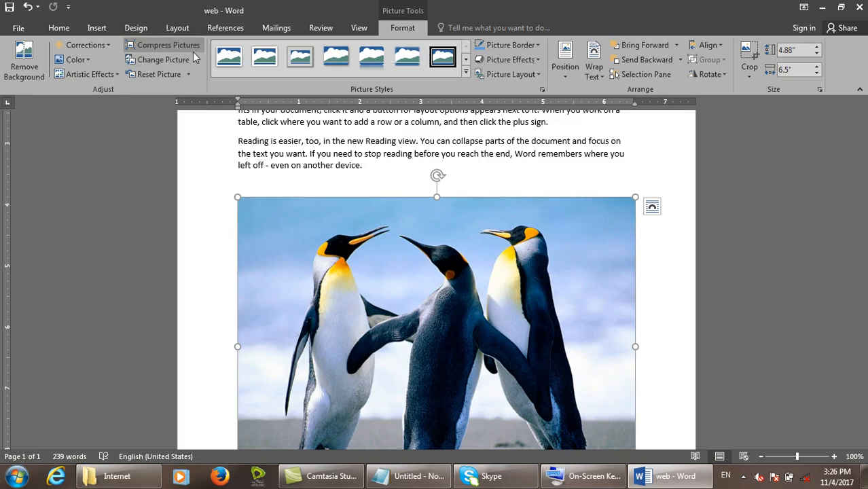
left_click(166, 45)
left_click(351, 282)
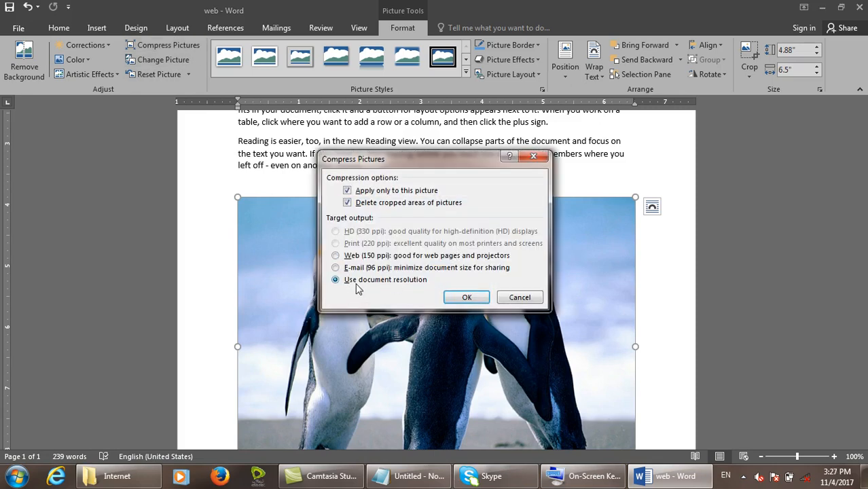
left_click_drag(453, 158, 497, 96)
left_click(435, 191)
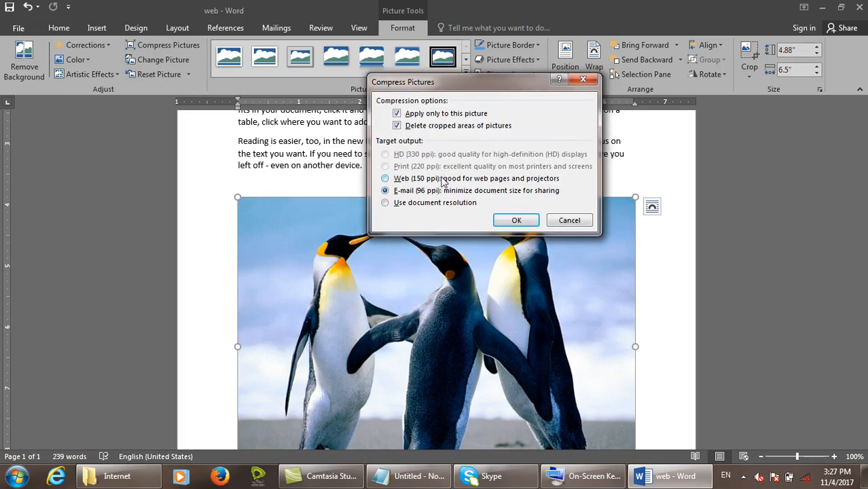
left_click(404, 179)
mouse_move(371, 173)
left_mouse_down()
mouse_move(407, 190)
mouse_move(589, 213)
left_mouse_up()
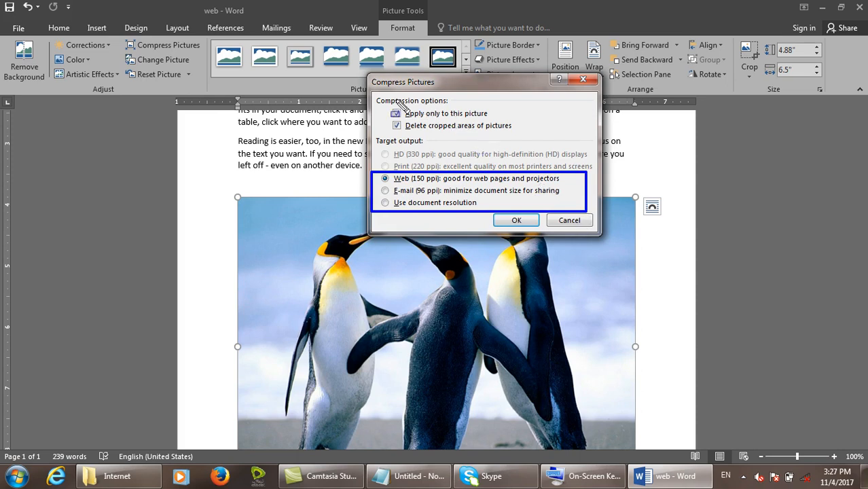
mouse_move(387, 104)
left_mouse_down()
mouse_move(505, 131)
mouse_move(512, 122)
left_mouse_up()
key("Escape")
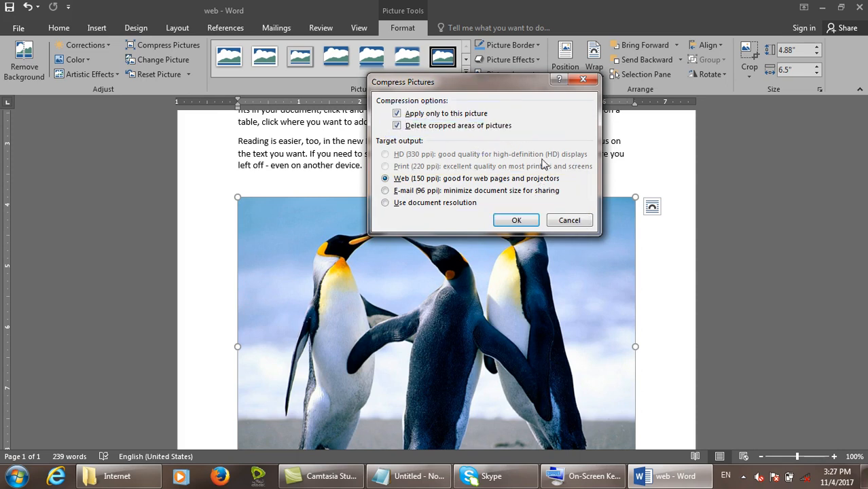
left_click(569, 220)
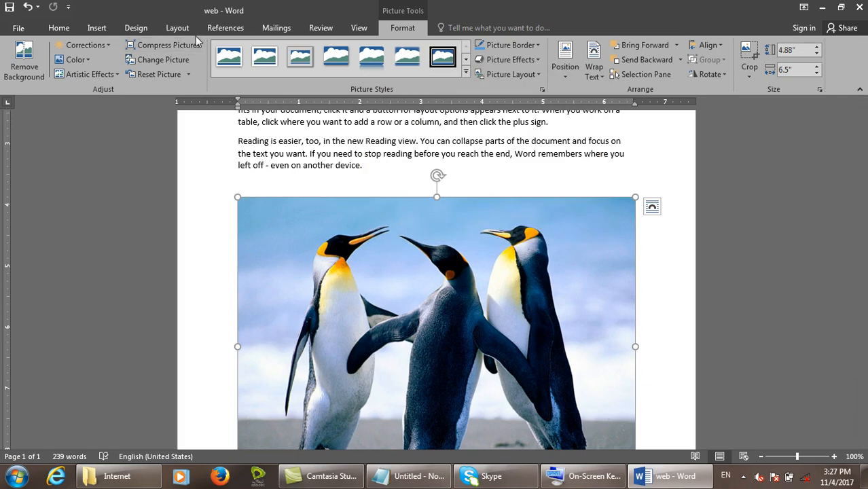
Compress the penguins picture to E-mail (96 ppi) with the deletion of cropped areas turned off
left_click(169, 45)
left_click(379, 269)
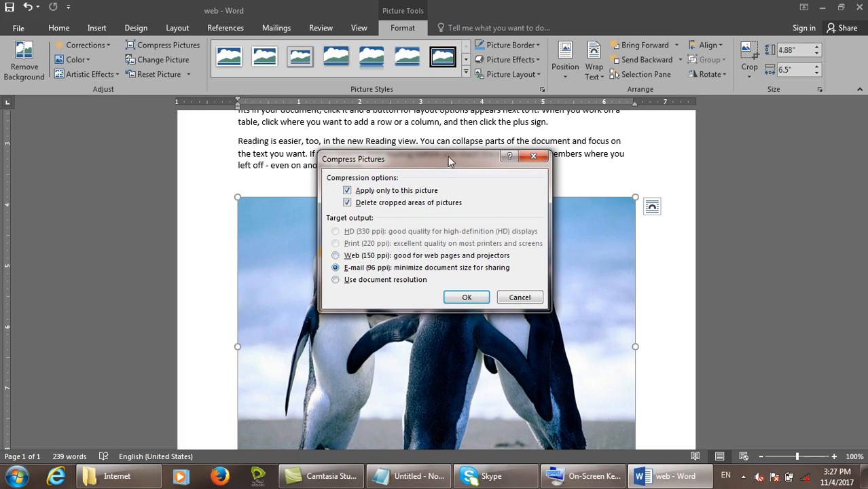
left_click_drag(448, 156, 510, 65)
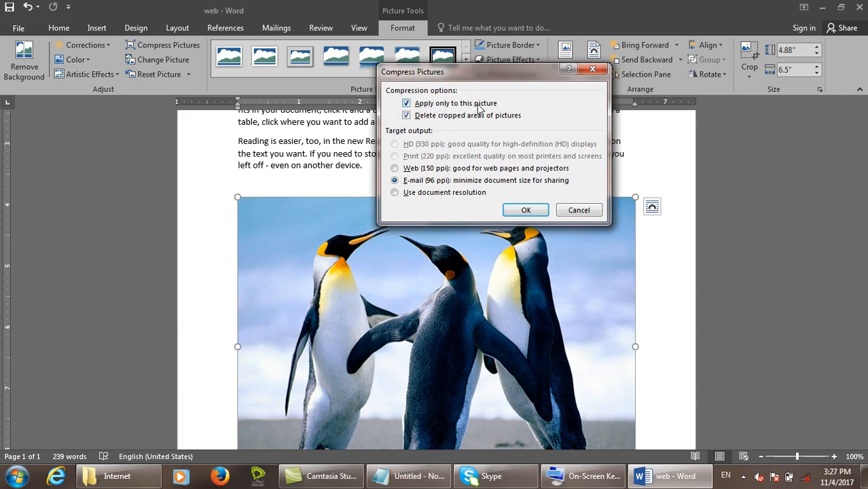
left_click_drag(513, 69, 619, 44)
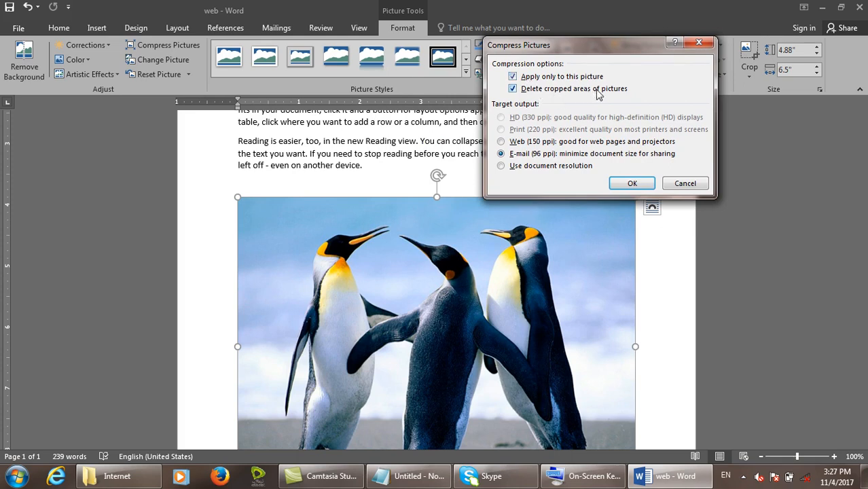
left_click(575, 91)
left_click(630, 184)
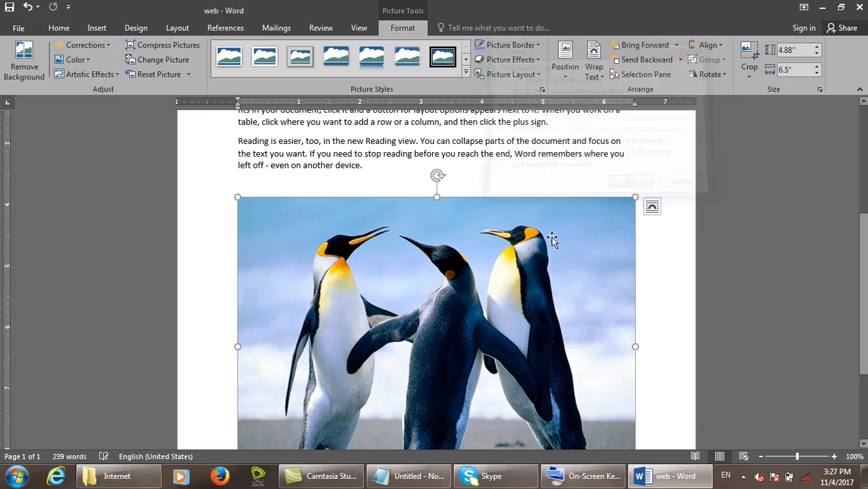
Crop the picture to the two leftmost penguins, about 4.56" high and 2.88" wide
left_click(746, 66)
left_click(763, 93)
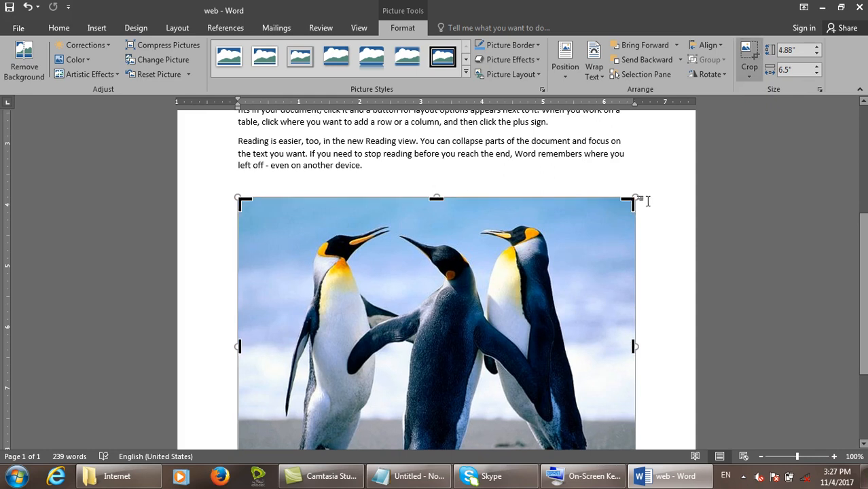
left_click_drag(629, 204, 475, 217)
left_click_drag(246, 356, 302, 358)
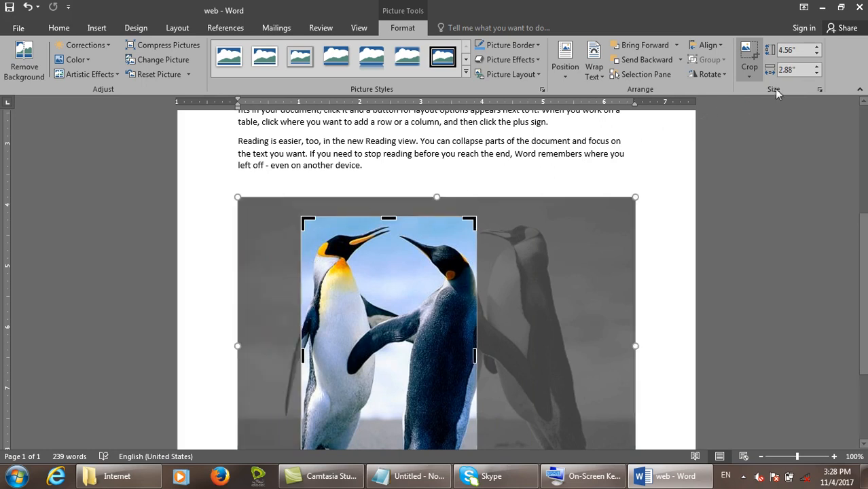
left_click(749, 72)
left_click(766, 91)
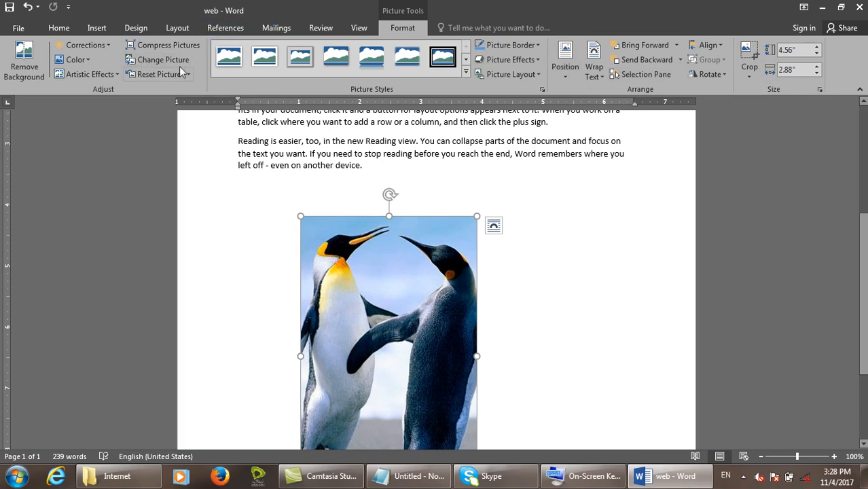
Enable deleting cropped areas in the cropped picture's compression options, and cancel without applying it
left_click(196, 47)
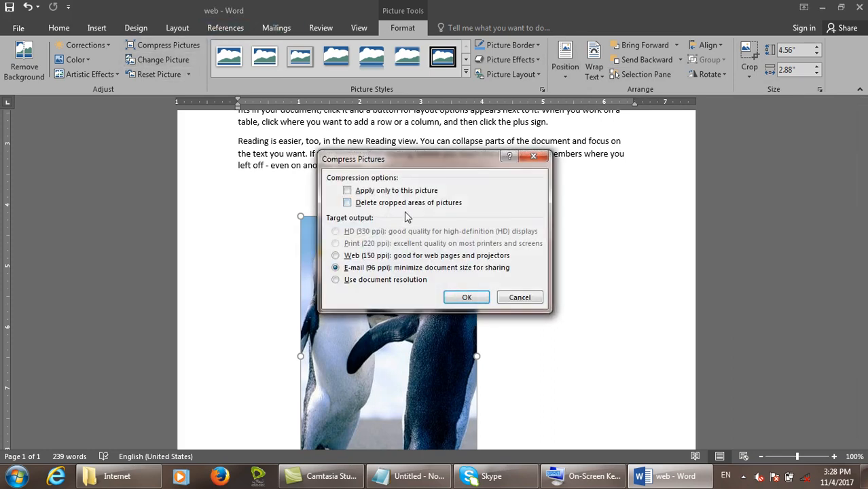
left_click(381, 203)
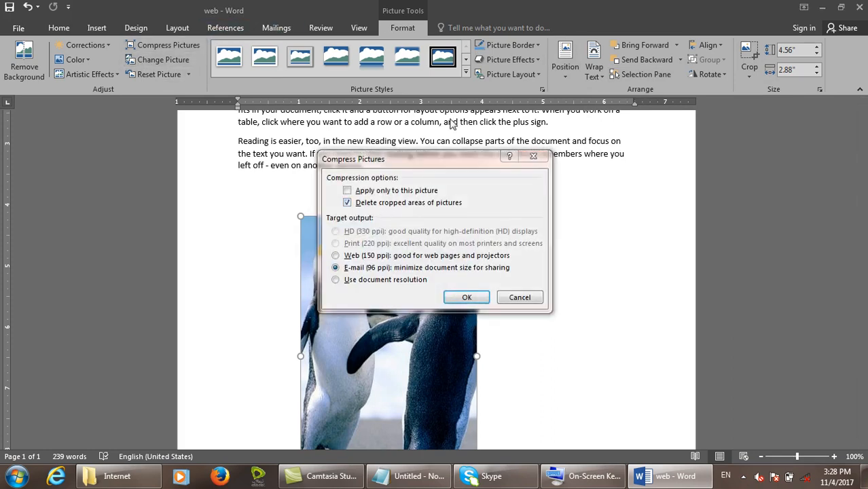
left_click_drag(446, 161, 563, 13)
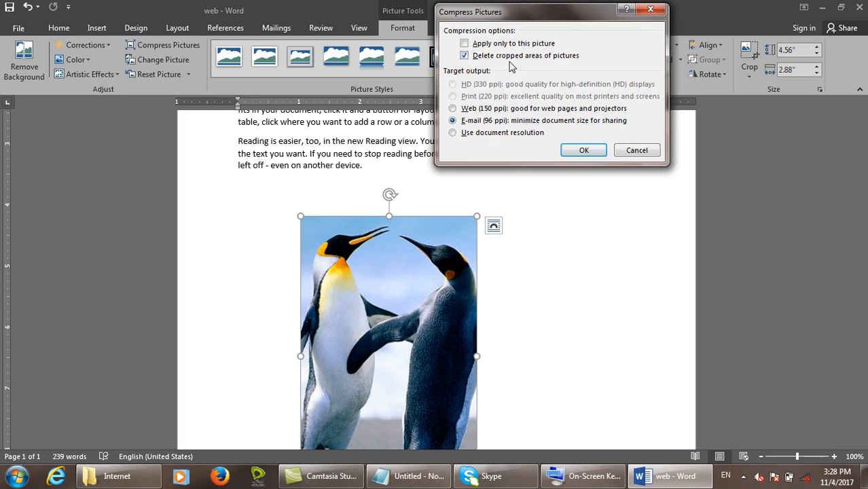
left_click(635, 151)
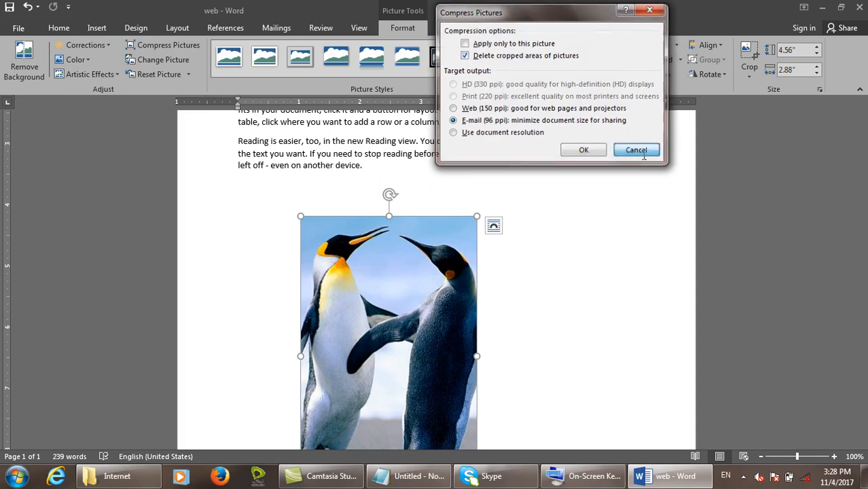
Create a new blank document and insert the Jellyfish picture from Sample Pictures
left_click(180, 62)
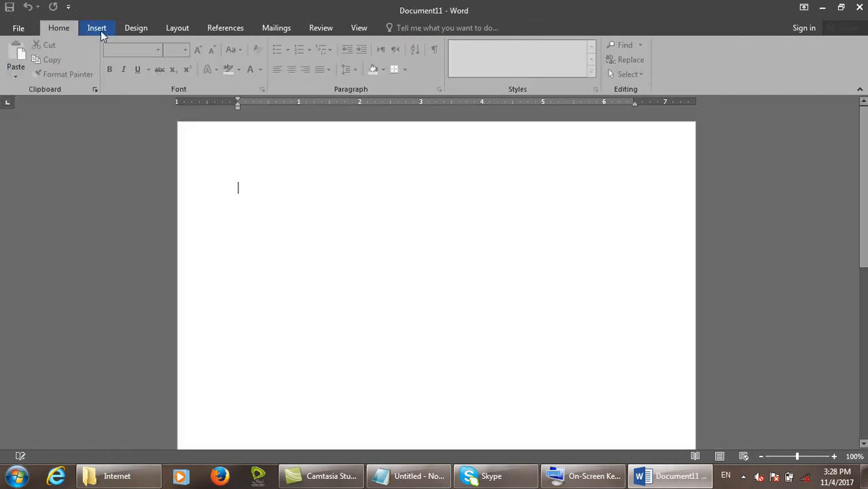
left_click(96, 28)
left_click(116, 67)
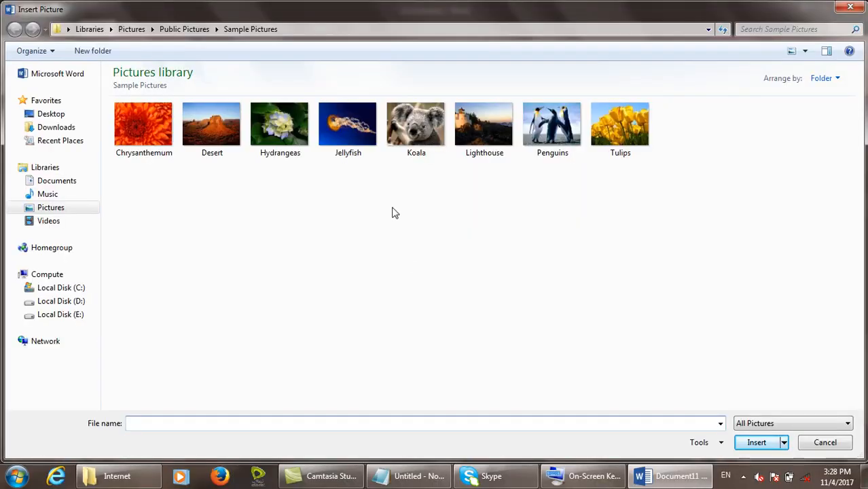
double_click(347, 124)
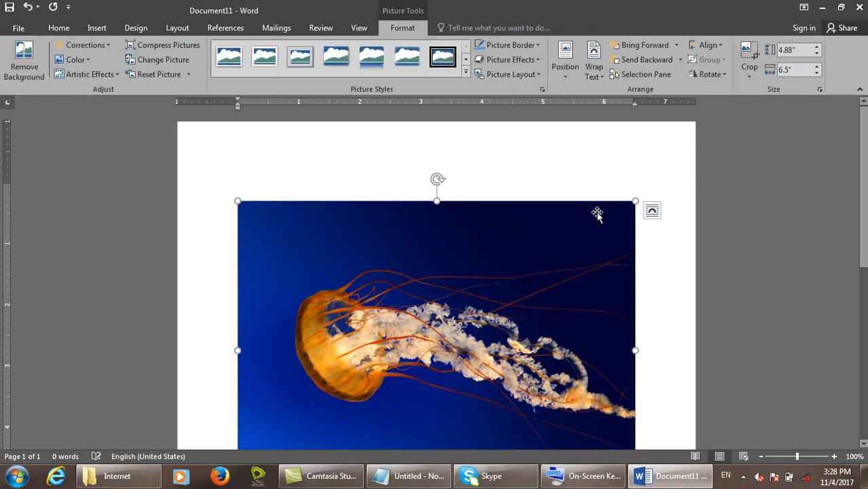
Replace the jellyfish picture with the Penguins picture from the Sample Pictures folder
left_click(187, 64)
left_click(432, 272)
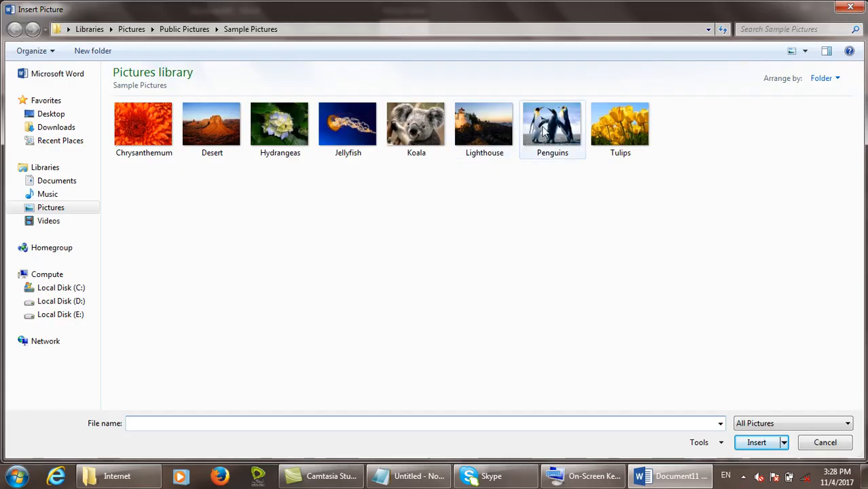
left_click(551, 127)
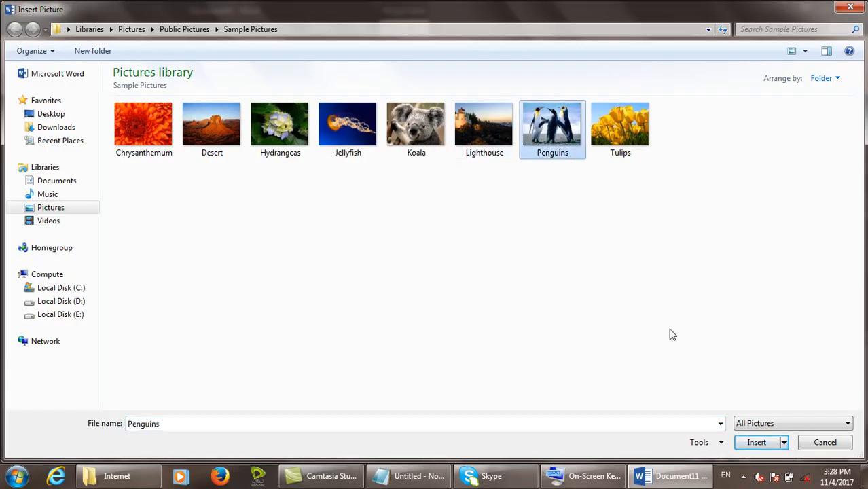
left_click(753, 440)
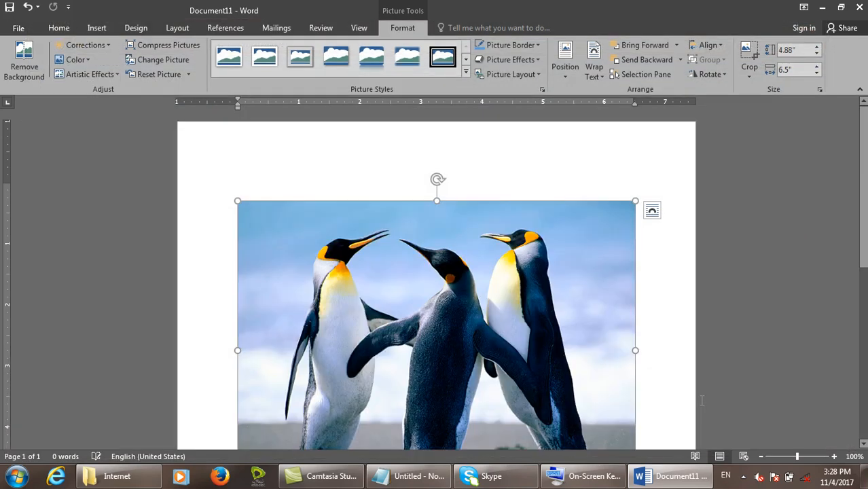
Recolor the penguins picture in dark orange and apply a textured artistic effect to it
left_click(189, 75)
left_click(193, 92)
left_click(76, 59)
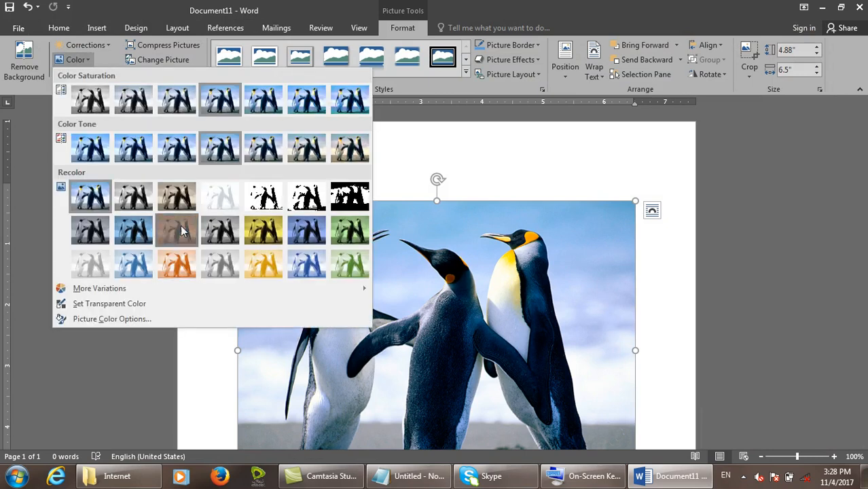
left_click(181, 225)
left_click(90, 74)
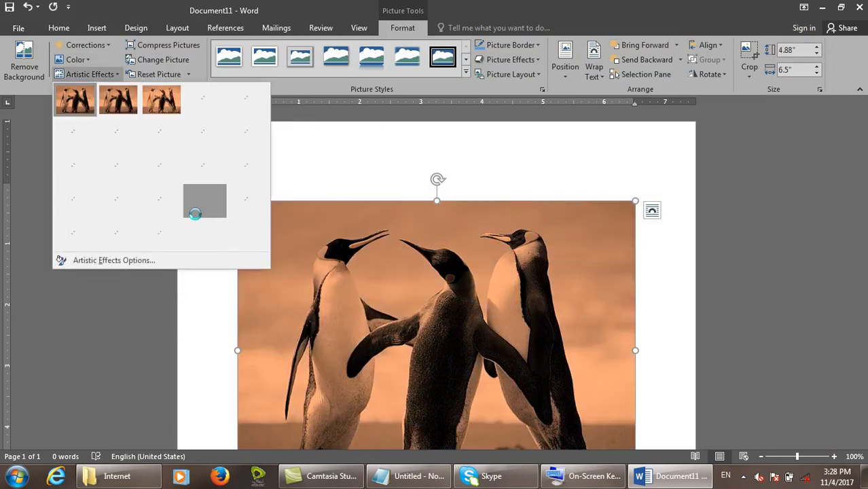
left_click(195, 214)
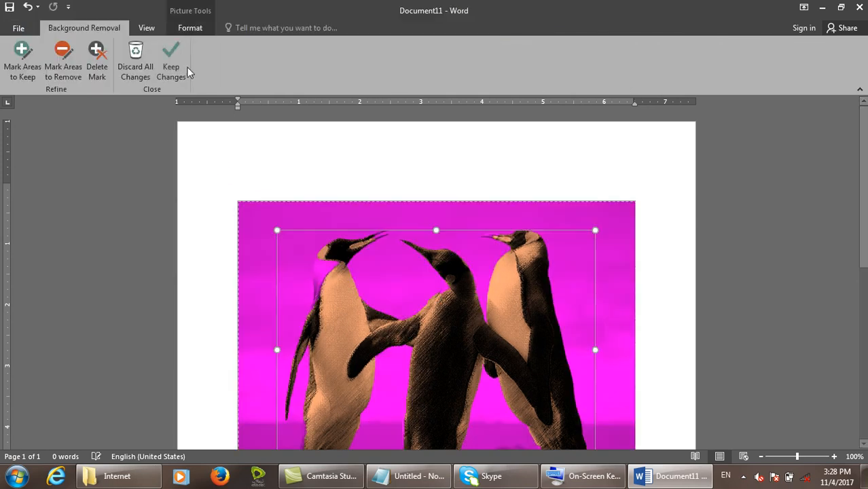
Remove the picture's background, keeping the automatically detected penguins, and reset the picture's formatting without its size
left_click(187, 68)
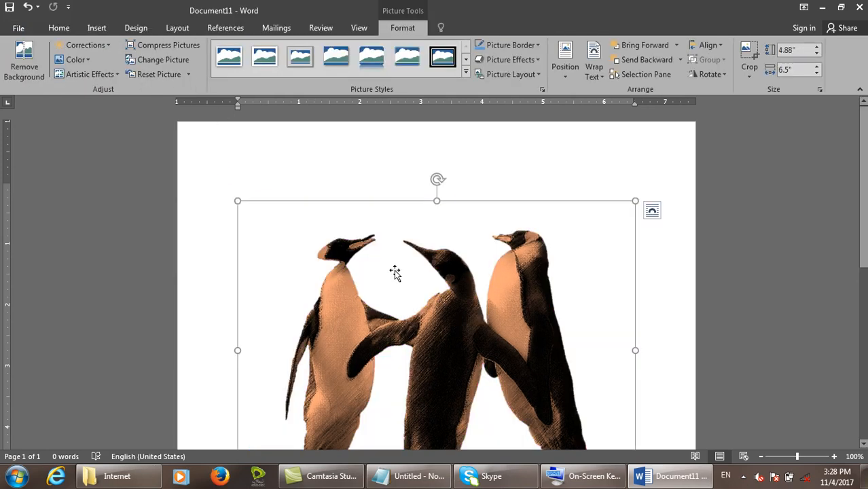
left_click(189, 76)
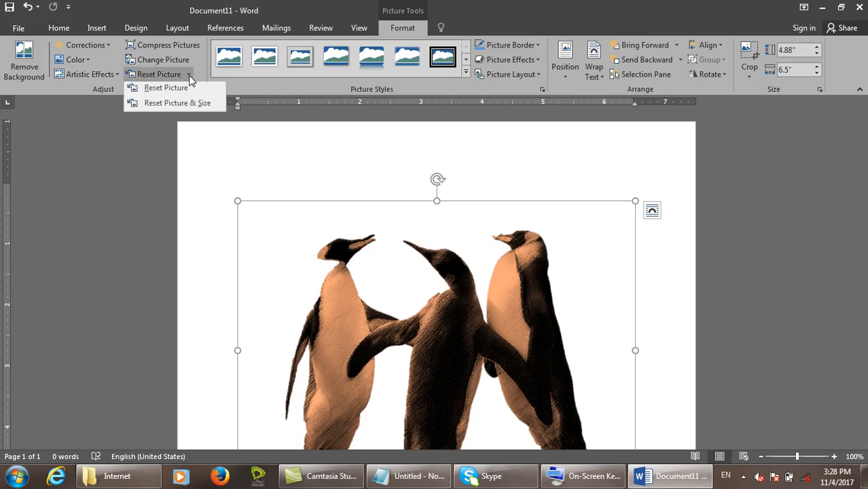
left_click(189, 87)
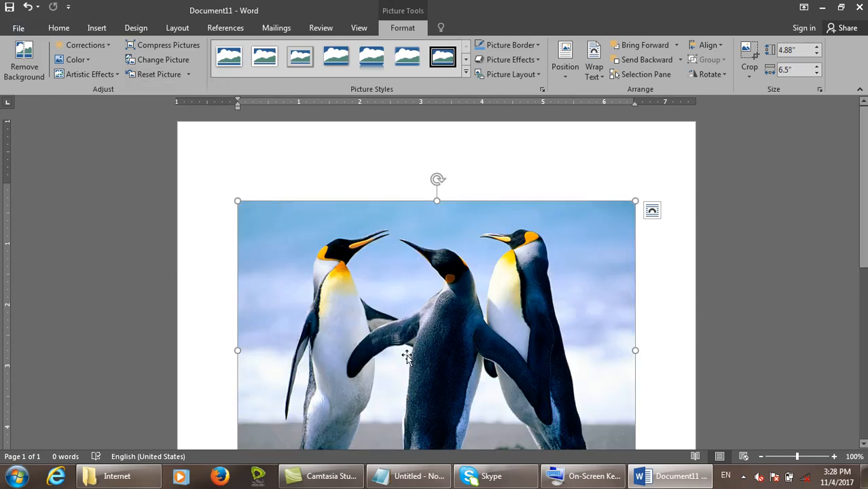
Shrink the penguins picture proportionally to about 1.13" high and 1.5" wide
left_click(187, 73)
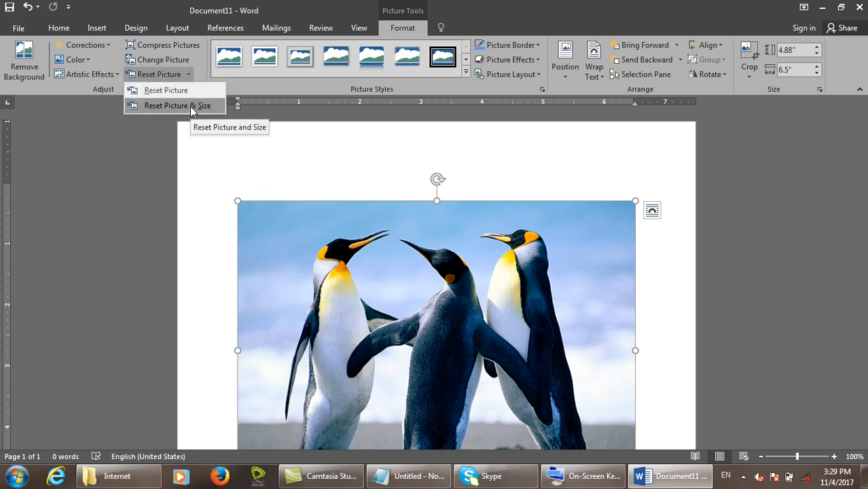
left_click(191, 111)
scroll(611, 224, "down", 5)
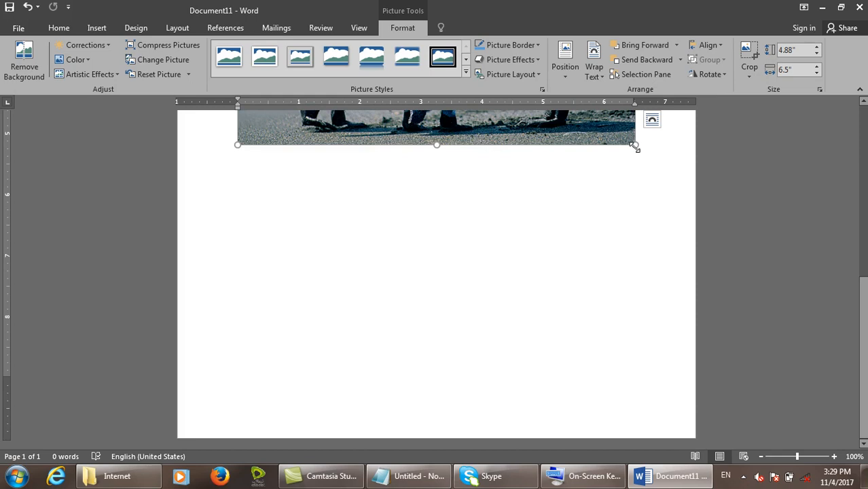
key("ctrl+z")
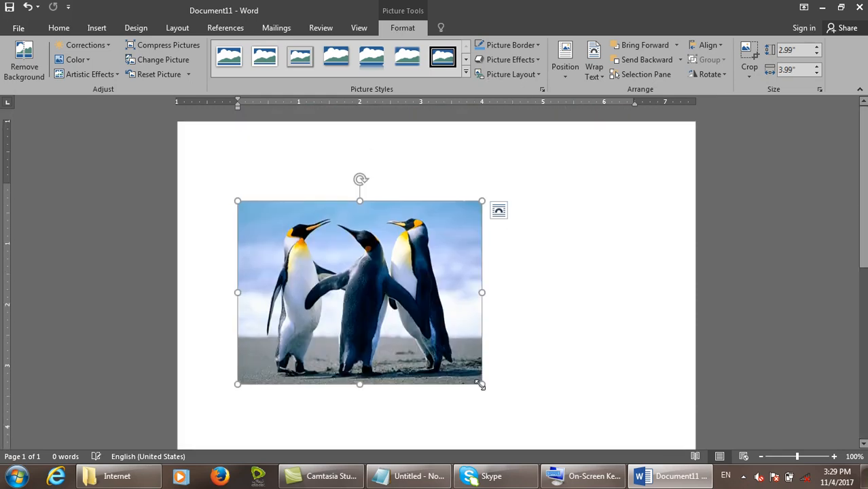
key("ctrl+z")
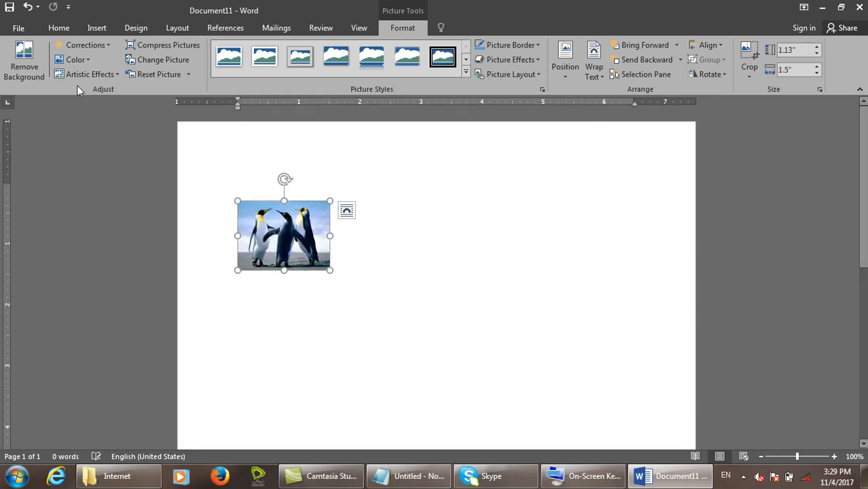
Recolor the small penguins picture in black and white and apply a brightness and contrast correction
left_click(76, 78)
left_click(112, 165)
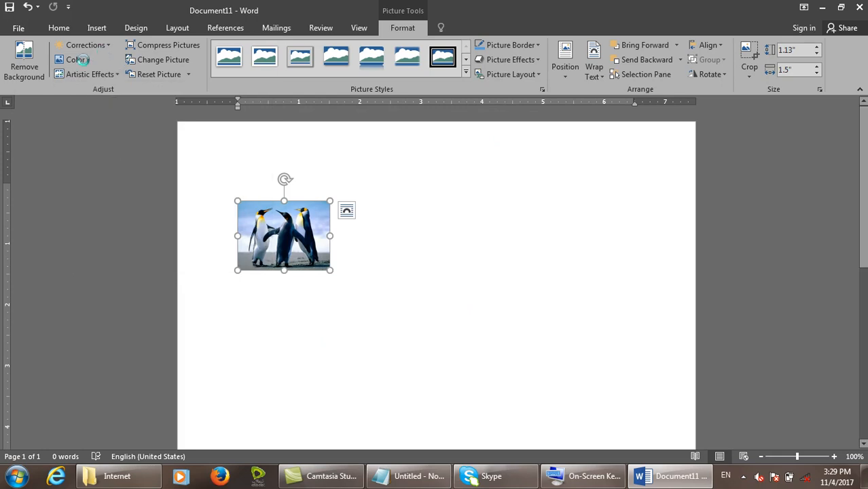
left_click(82, 59)
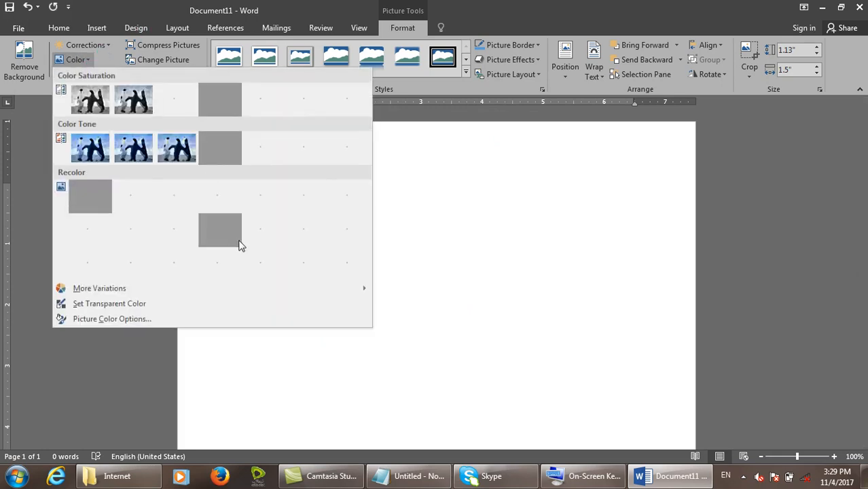
left_click(272, 195)
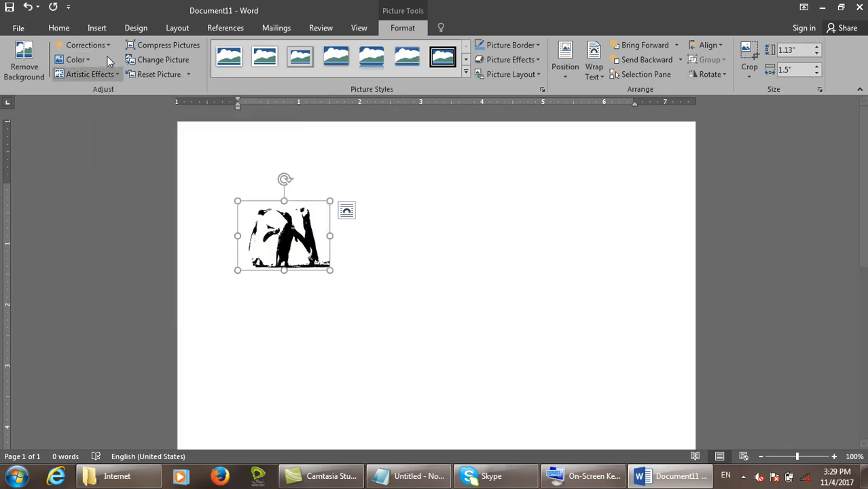
left_click(84, 45)
left_click(262, 201)
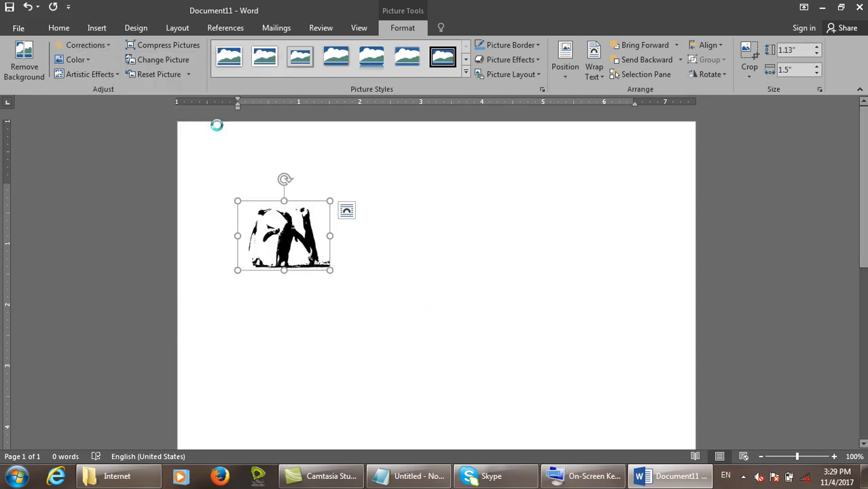
Reset both the formatting and the size of the penguins picture, look over the page, and undo the reset
left_click(190, 74)
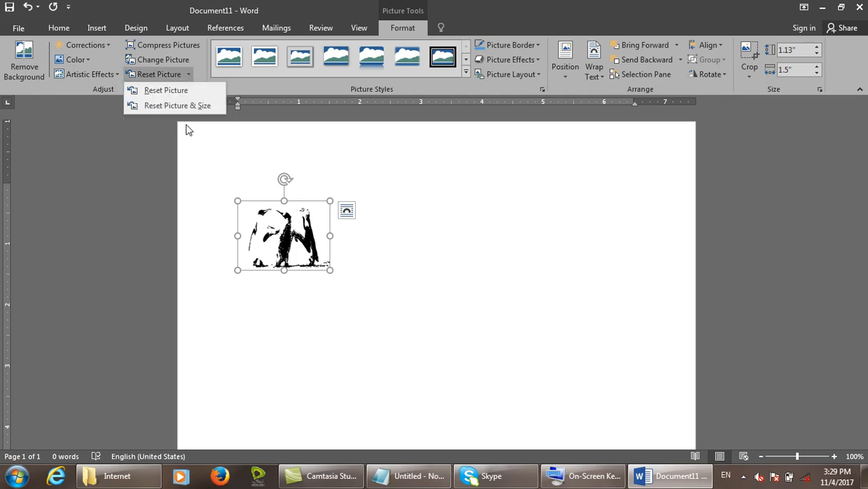
left_click(170, 107)
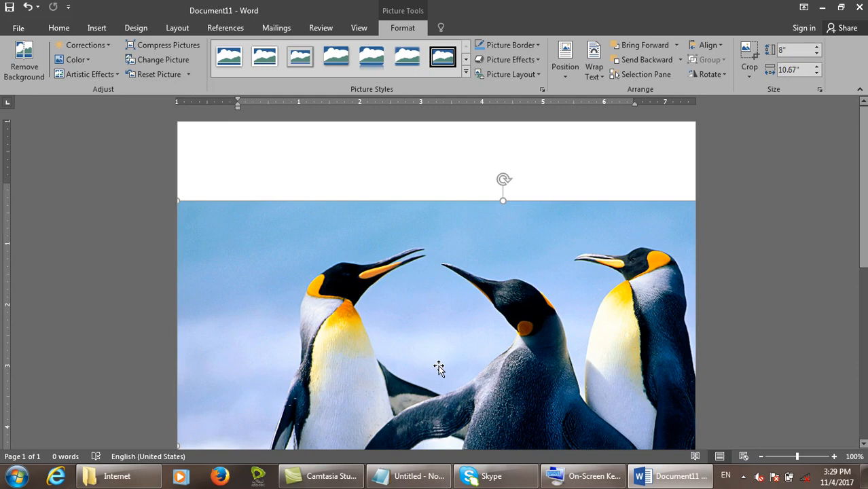
scroll(422, 304, "down", 10)
scroll(421, 302, "up", 10)
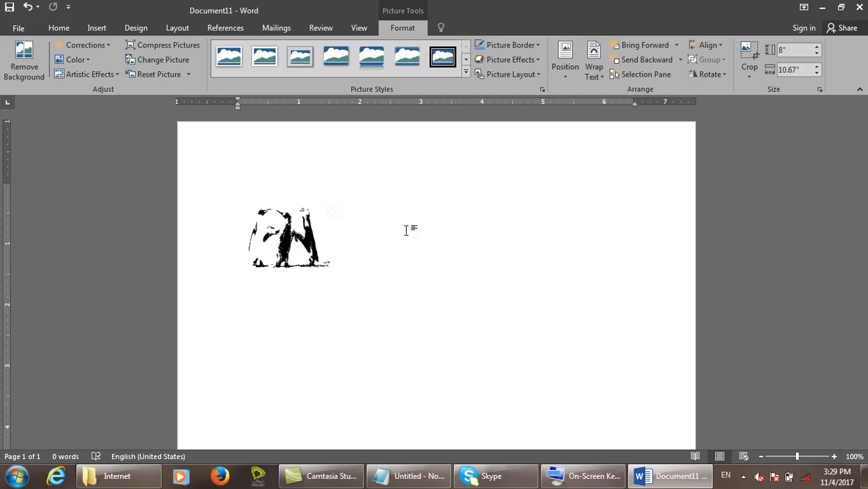
Reset only the picture's formatting and enlarge it proportionally to about 4.2" high and 5.6" wide
left_click(311, 227)
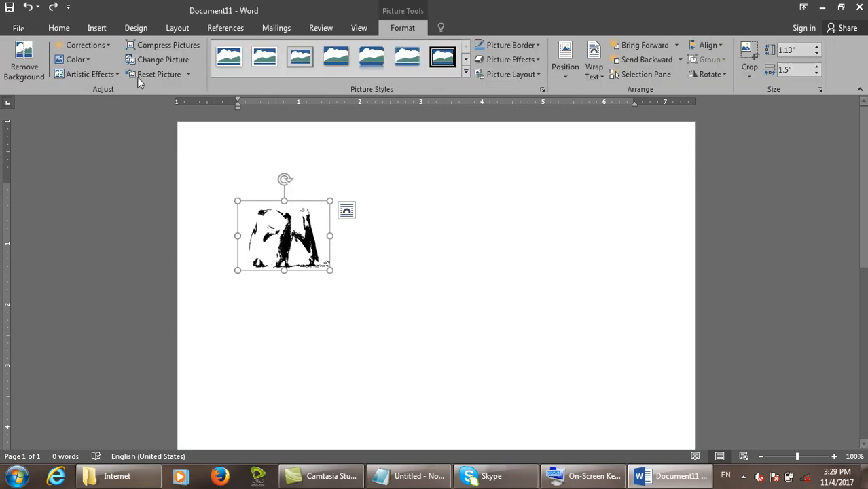
left_click(183, 73)
left_click_drag(330, 270, 580, 455)
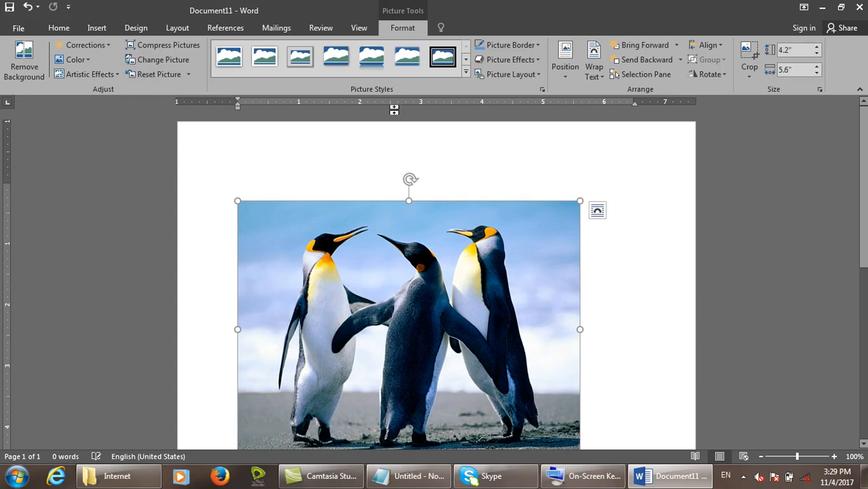
Try the thick black frame style and the soft-edged oval style on the penguins picture
left_click(465, 72)
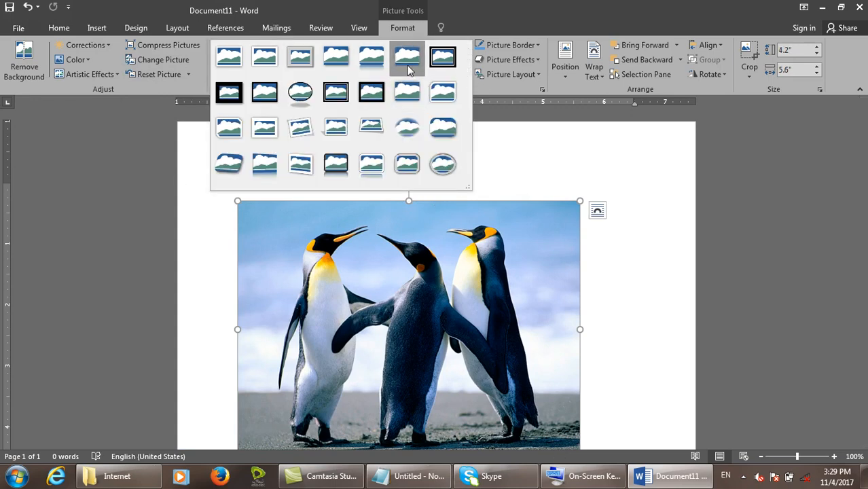
left_click(507, 107)
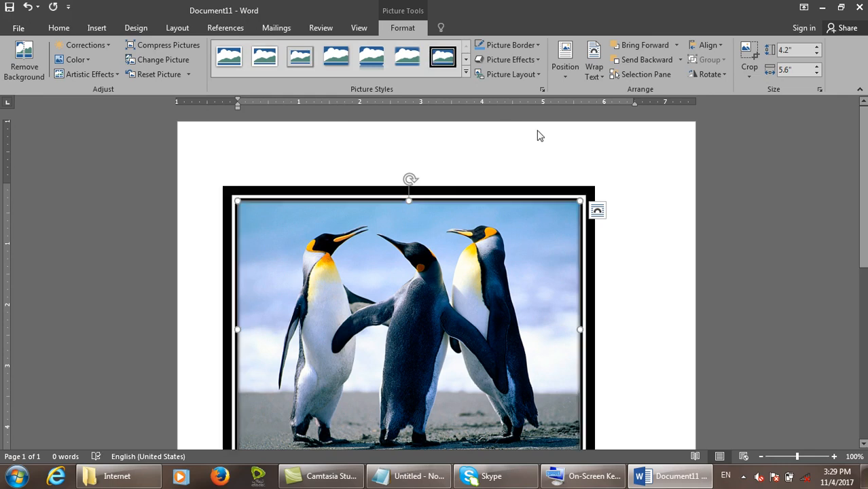
left_click(466, 73)
left_click(229, 94)
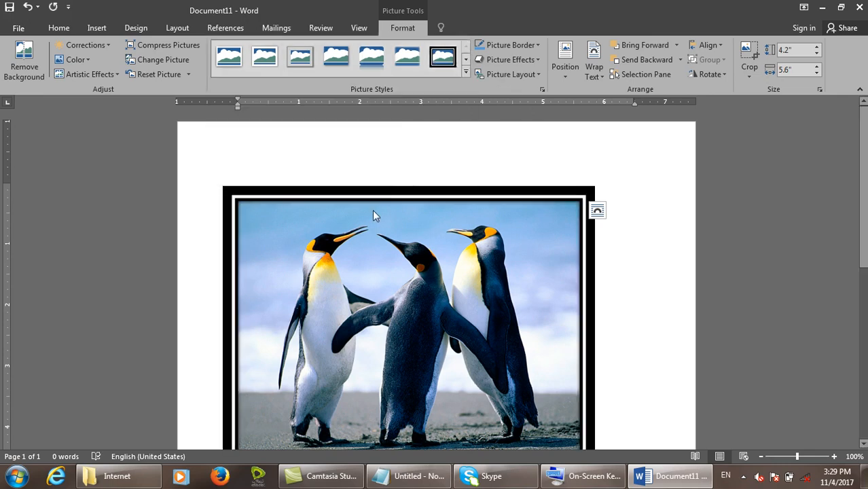
left_click(465, 73)
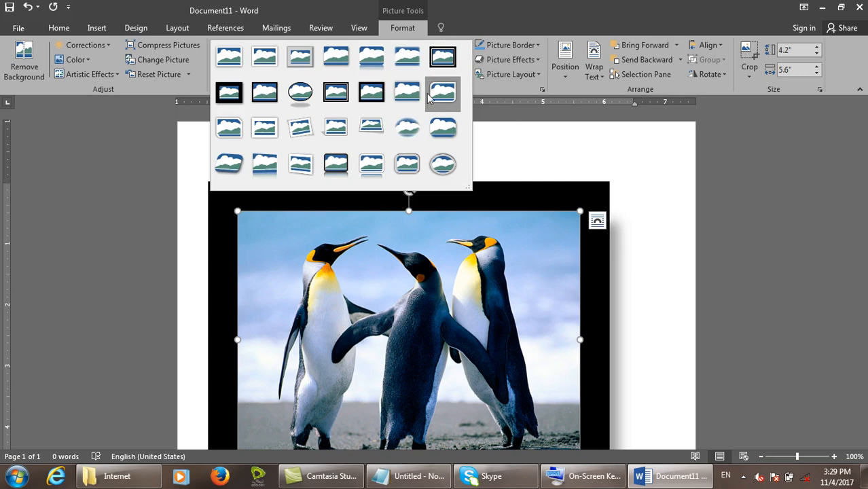
left_click(407, 129)
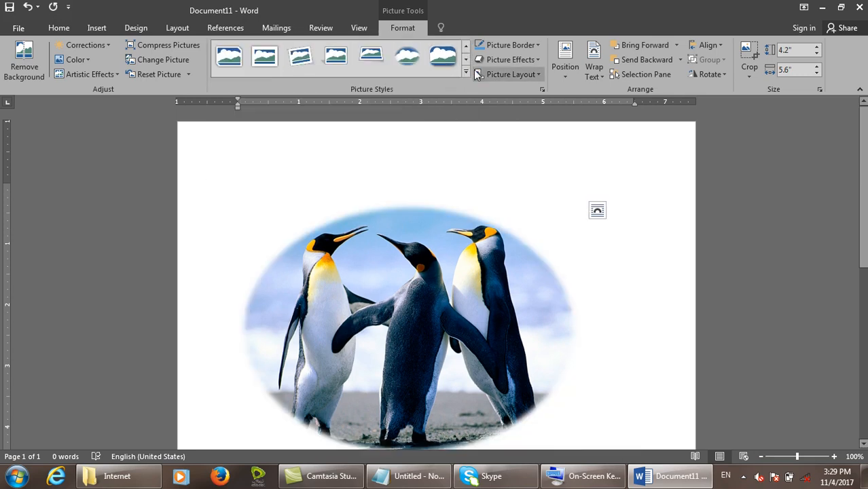
Apply the picture style with rounded diagonal corners, a white border and a soft shadow
left_click(466, 72)
key("Escape")
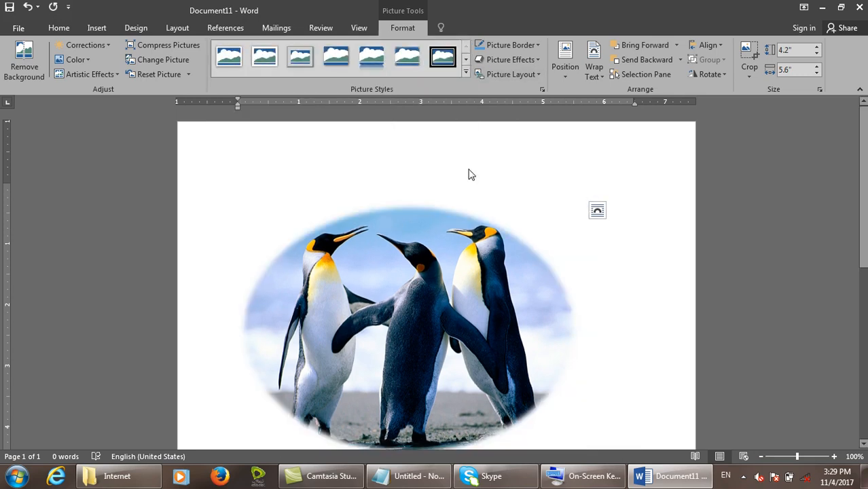
key("ctrl+z")
left_click(466, 73)
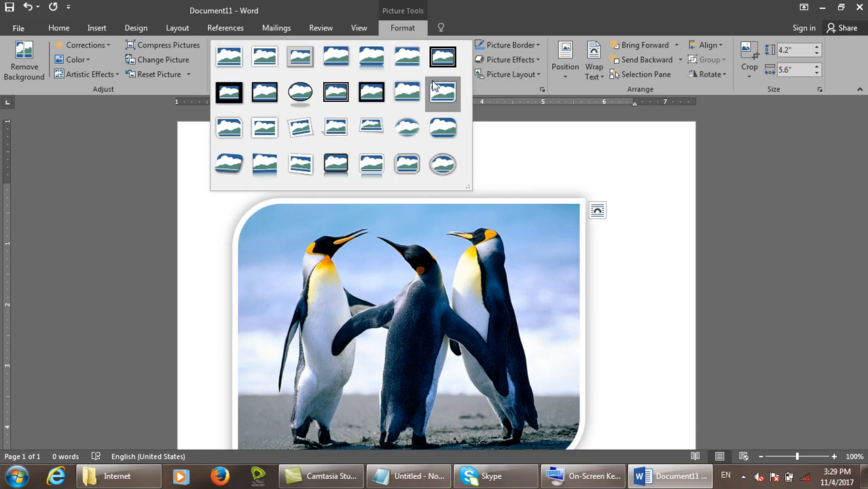
left_click(370, 57)
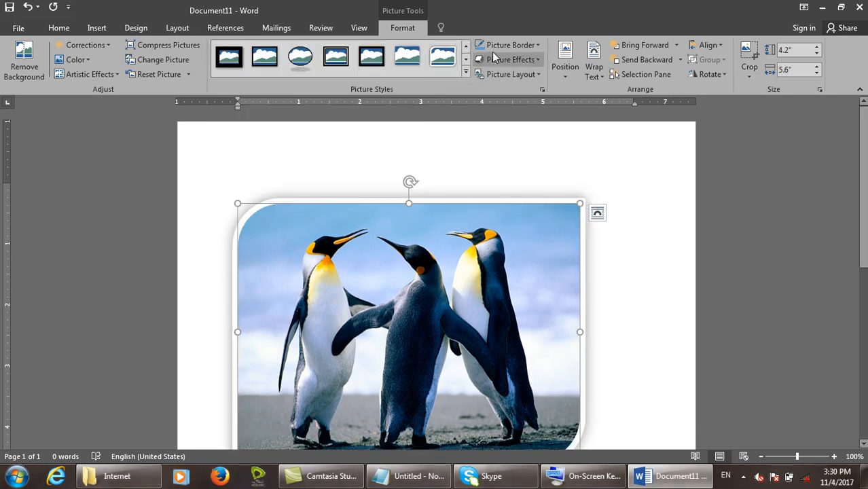
Color the picture's border standard red and set its weight to 4½ pt
left_click(500, 49)
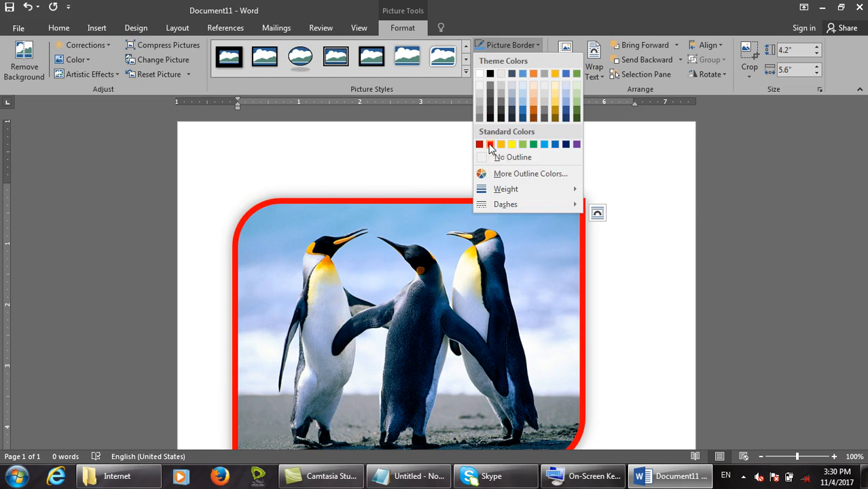
left_click(489, 144)
left_click(499, 49)
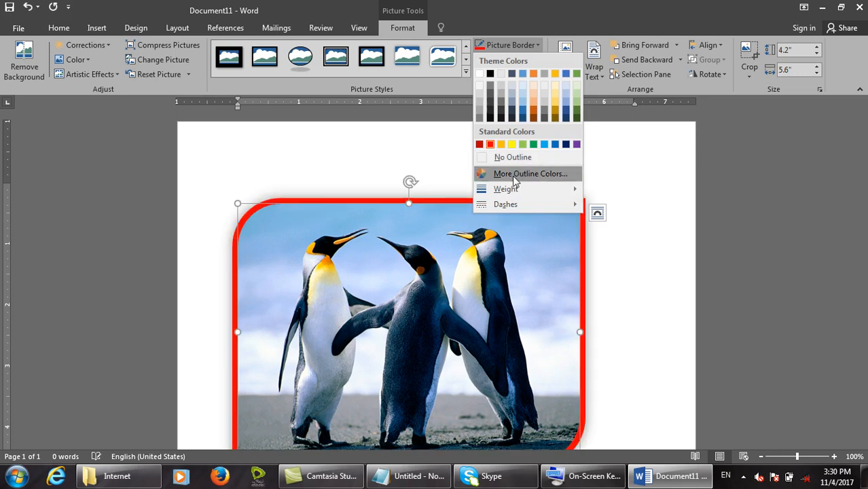
mouse_move(514, 189)
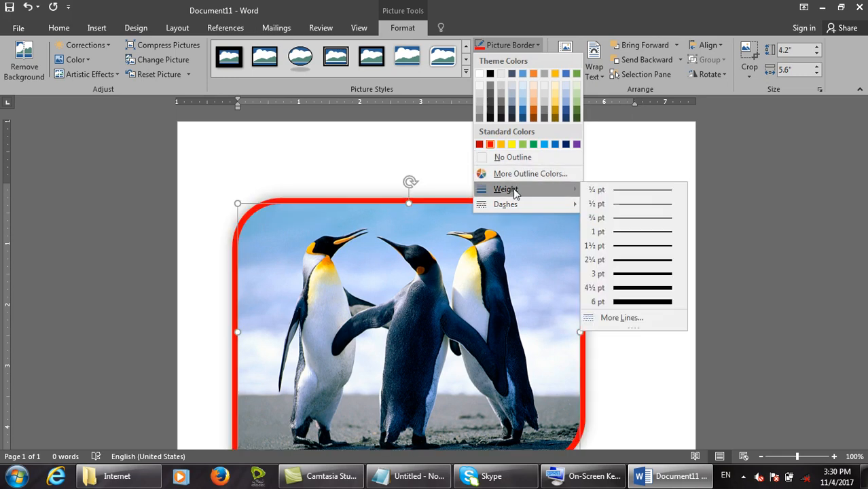
left_click(633, 288)
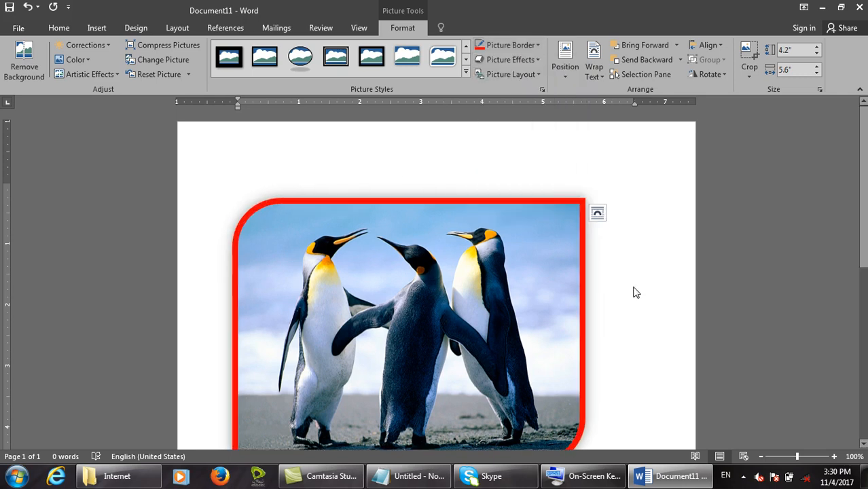
Change the red picture border's line style to short, evenly spaced dashes
left_click(509, 48)
mouse_move(535, 203)
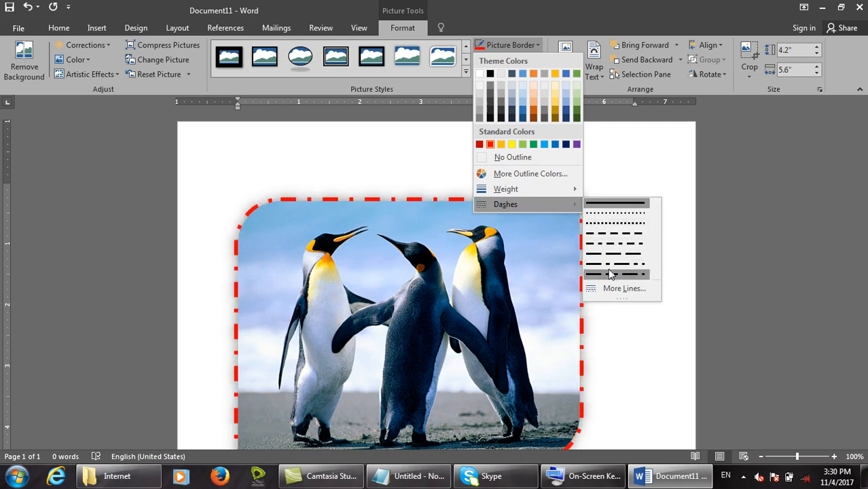
left_click(610, 232)
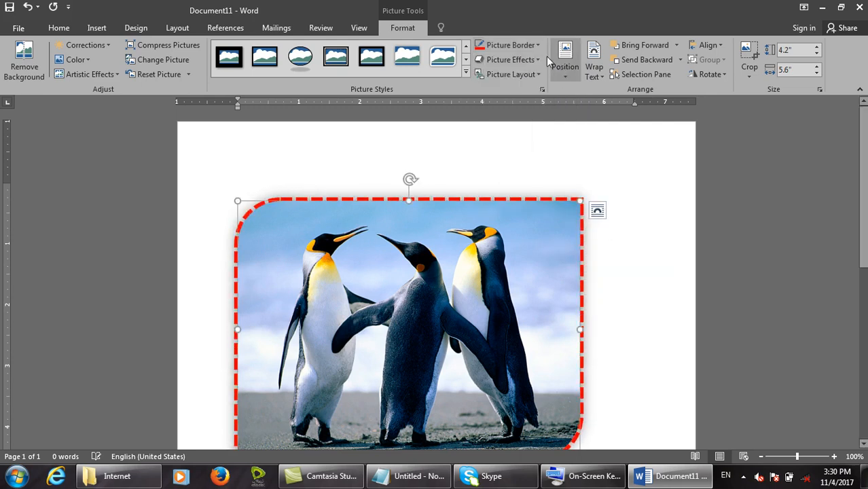